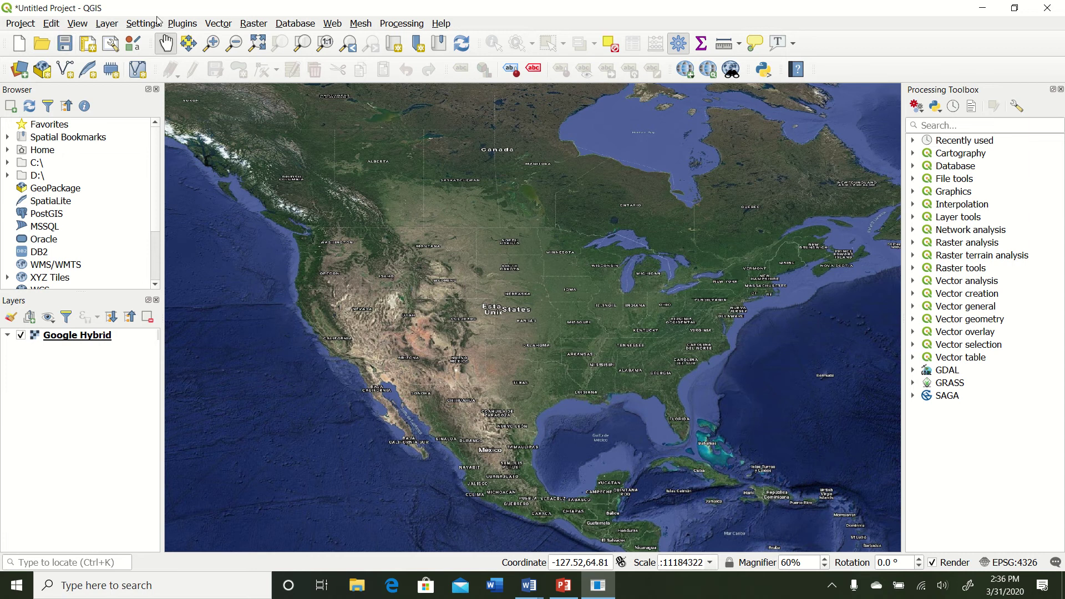
# Open the data source manager for adding a vector layer, and view the delimited text and raster source options
pyautogui.click(107, 24)
pyautogui.moveTo(136, 73)
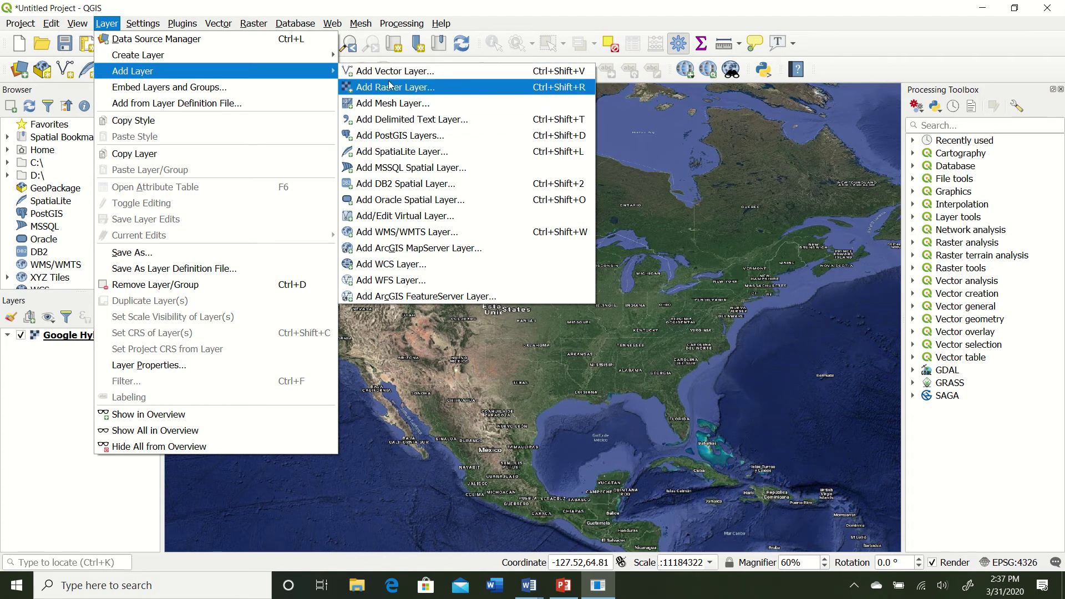
pyautogui.click(432, 76)
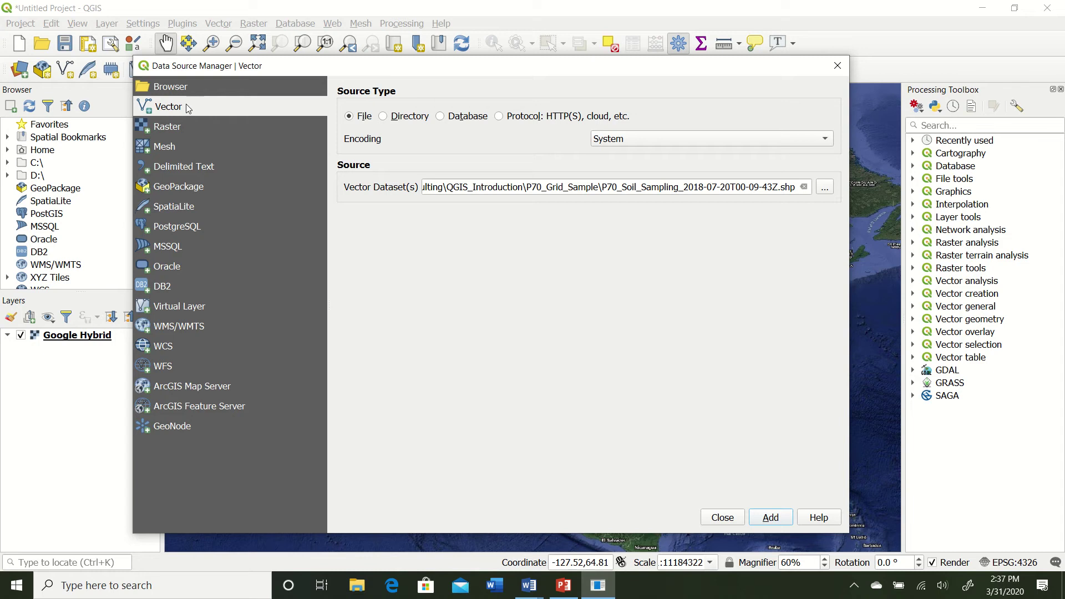
pyautogui.click(207, 167)
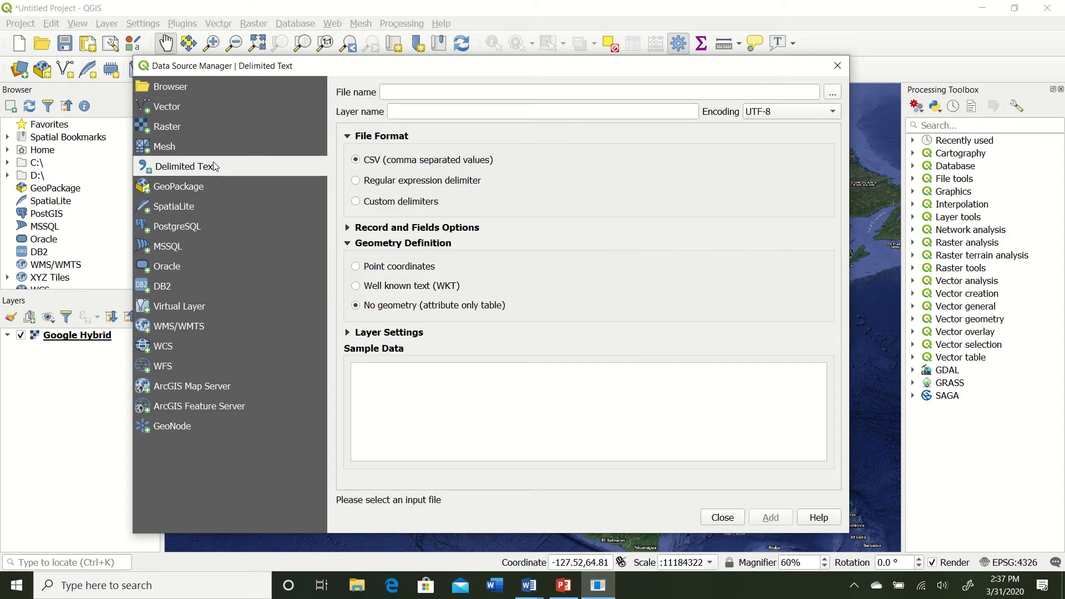
pyautogui.click(198, 129)
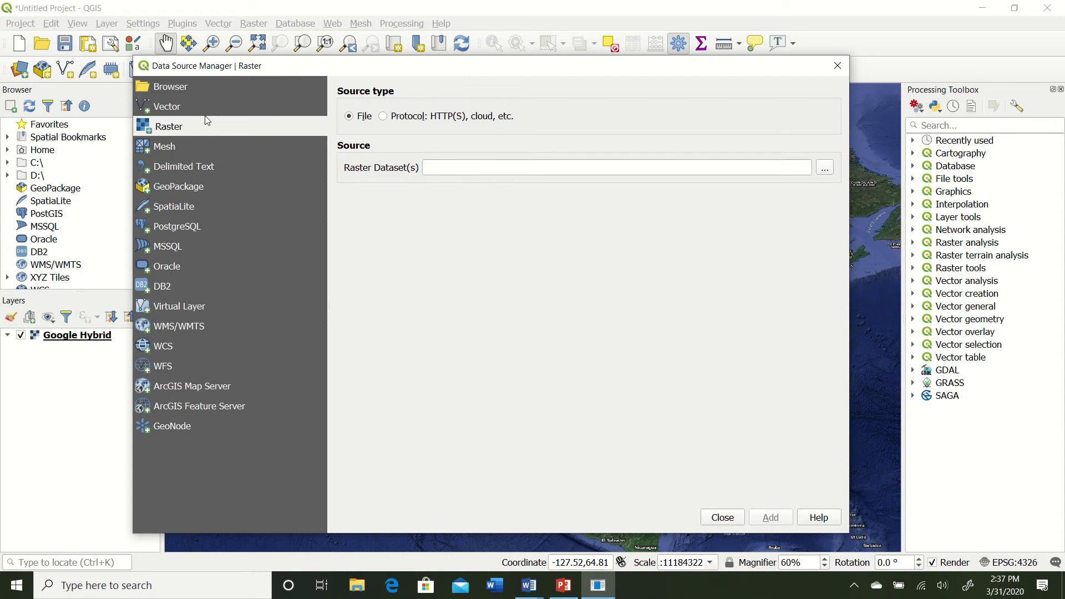
pyautogui.click(179, 107)
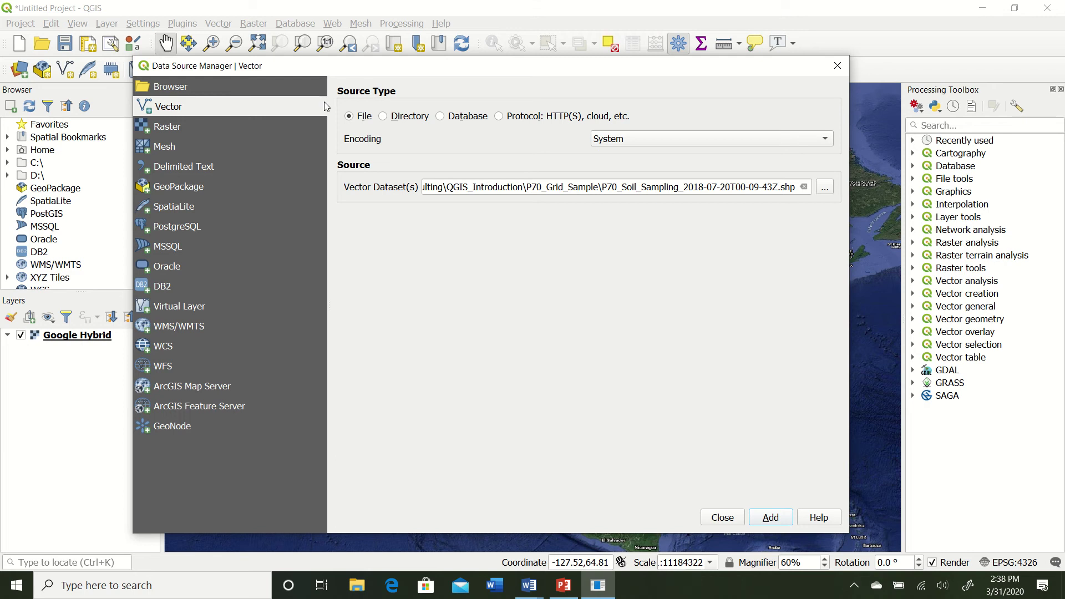
# Browse for the vector dataset in the P70_Grid_Sample folder inside QGIS_Introduction
pyautogui.click(824, 189)
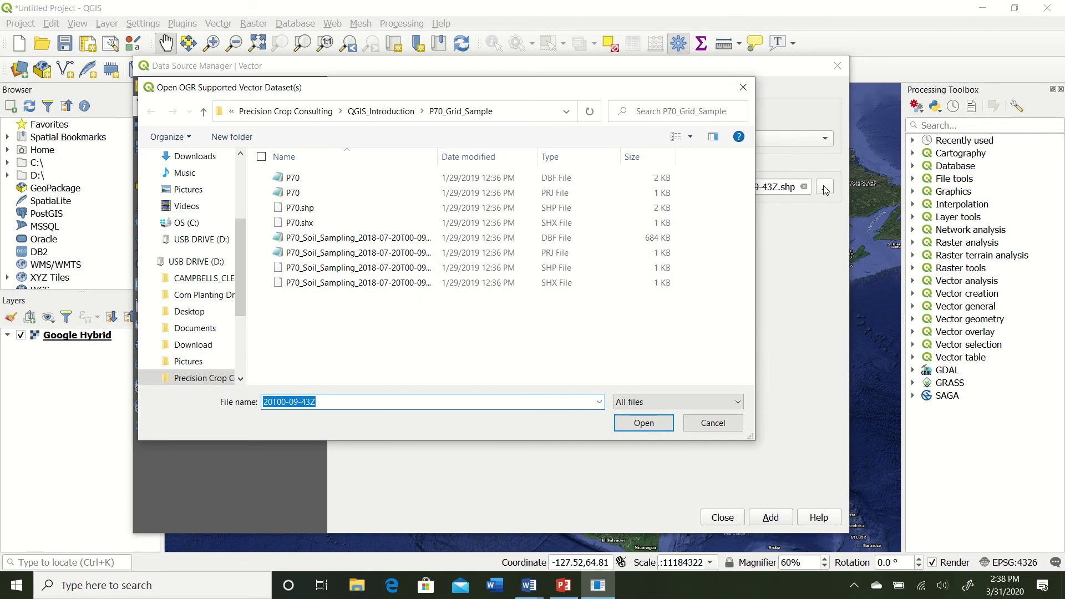
pyautogui.click(298, 112)
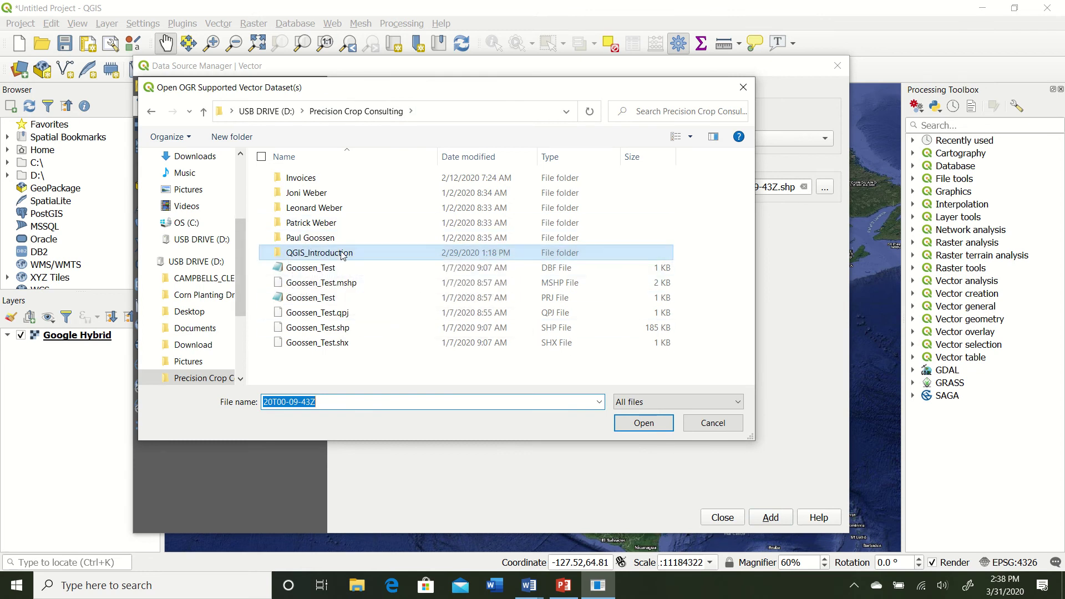
pyautogui.doubleClick(361, 259)
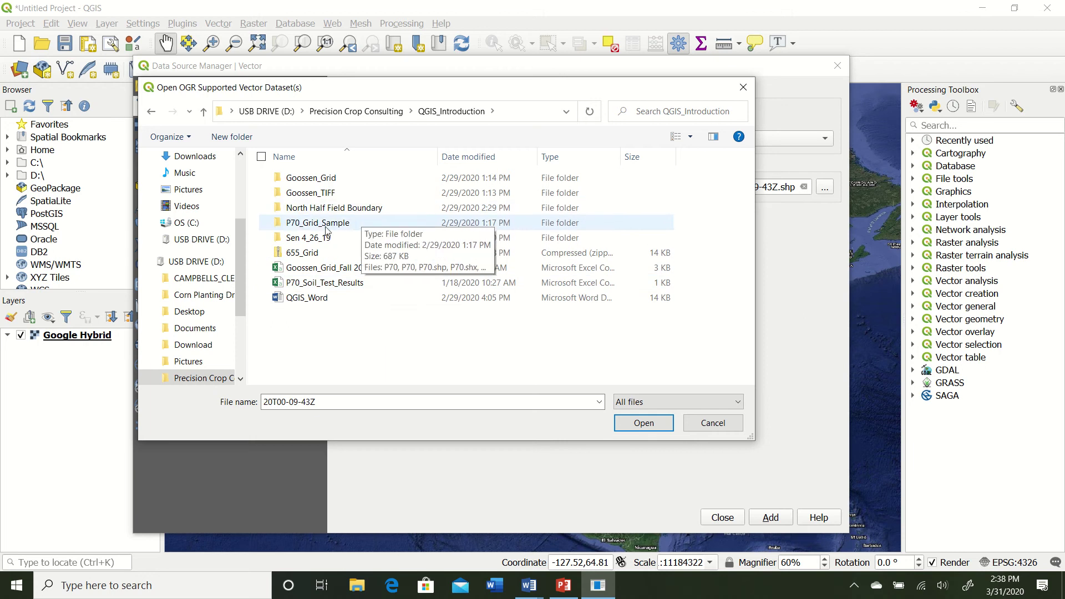
pyautogui.doubleClick(342, 226)
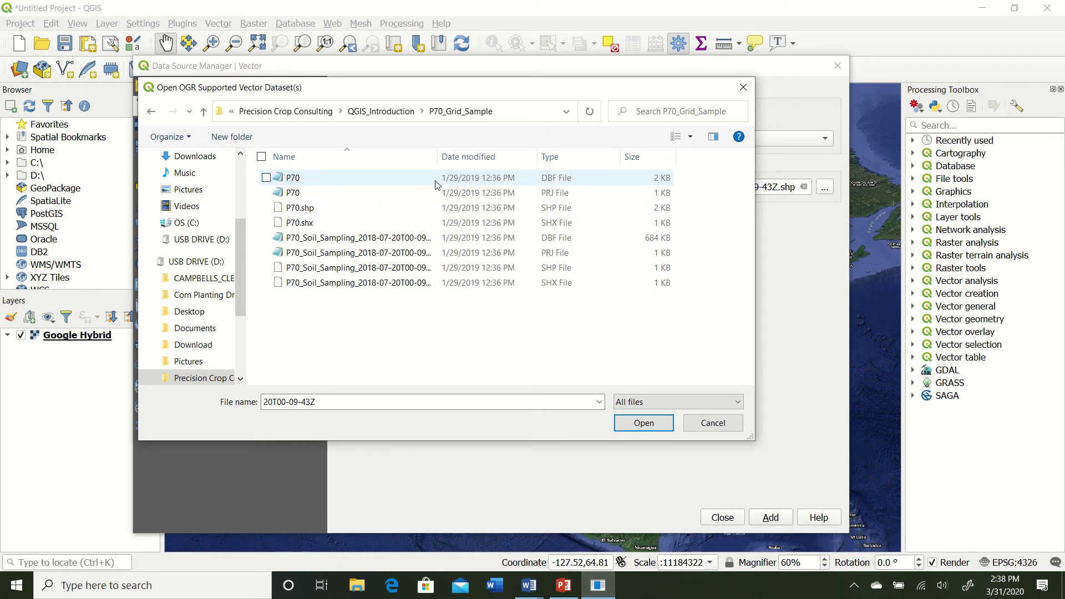
# Examine the DBF, PRJ, SHP and SHX files that make up the P70 shapefile
pyautogui.click(497, 181)
pyautogui.hotkey('shift', 'Down')
pyautogui.hotkey('shift', 'Down')
pyautogui.hotkey('shift', 'Down')
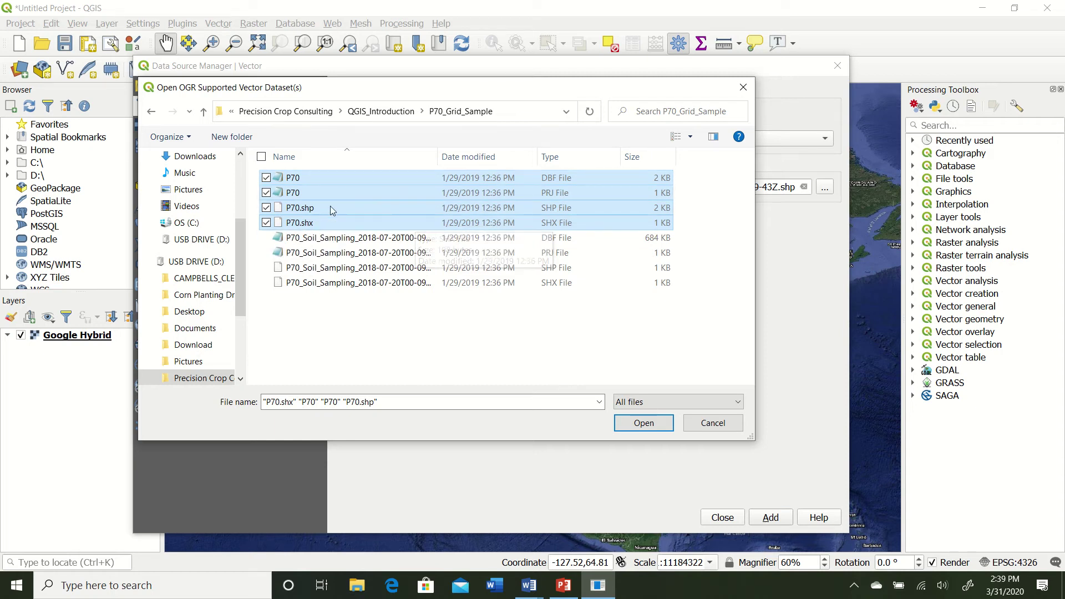
pyautogui.click(559, 210)
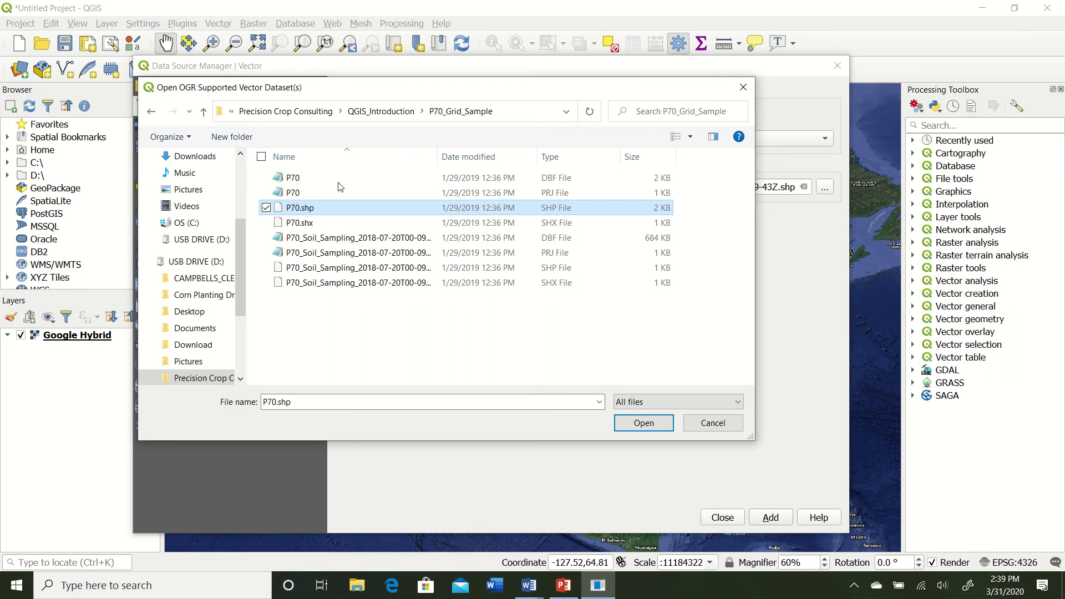
pyautogui.click(560, 178)
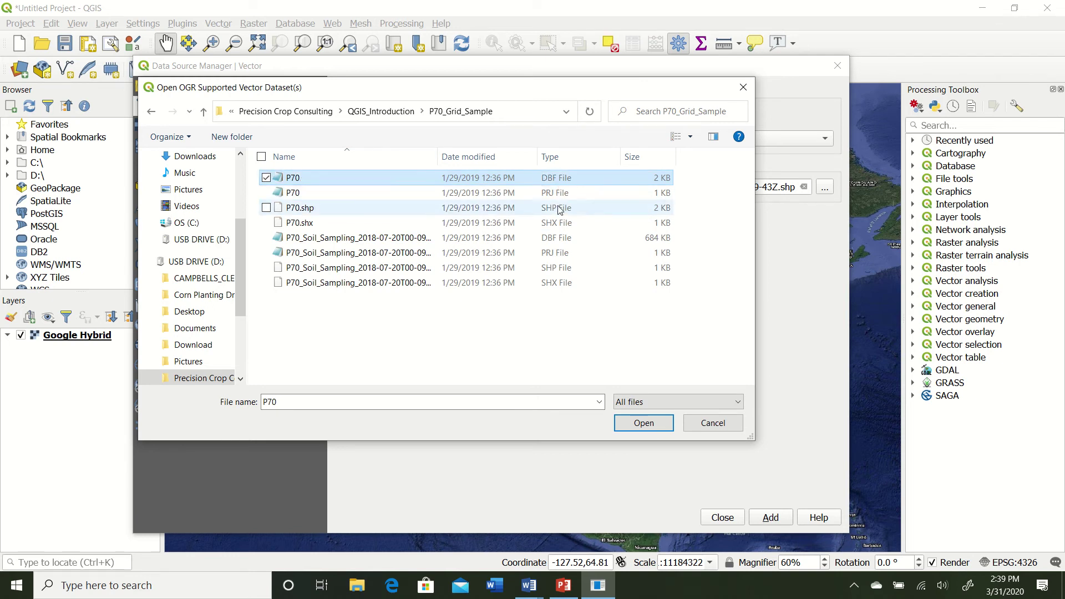
pyautogui.click(563, 222)
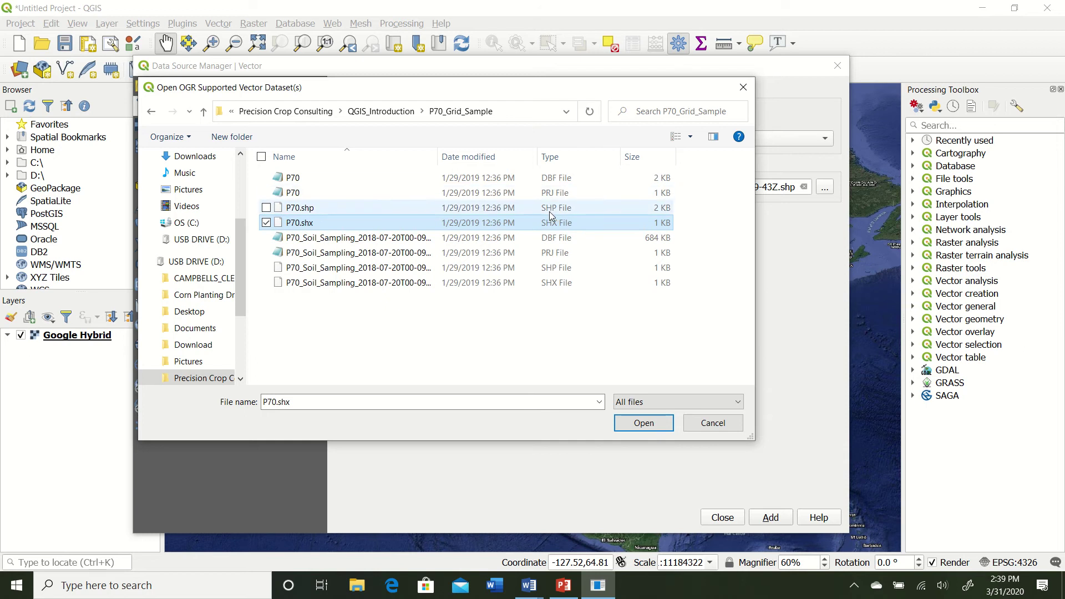
# Add P70.shp to the project as a vector layer and close the data source manager
pyautogui.click(553, 210)
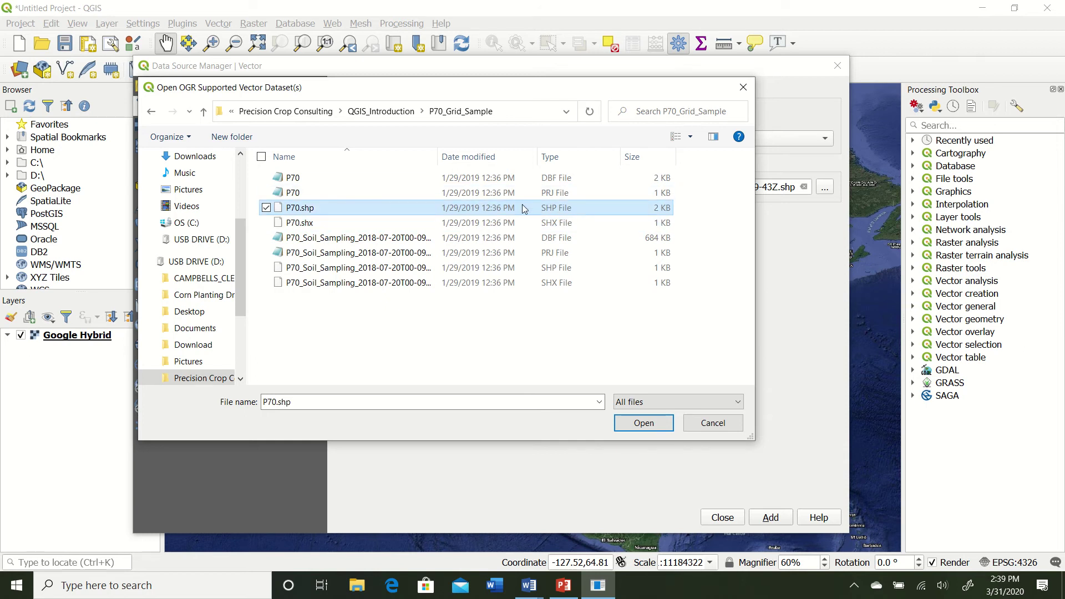
pyautogui.click(643, 423)
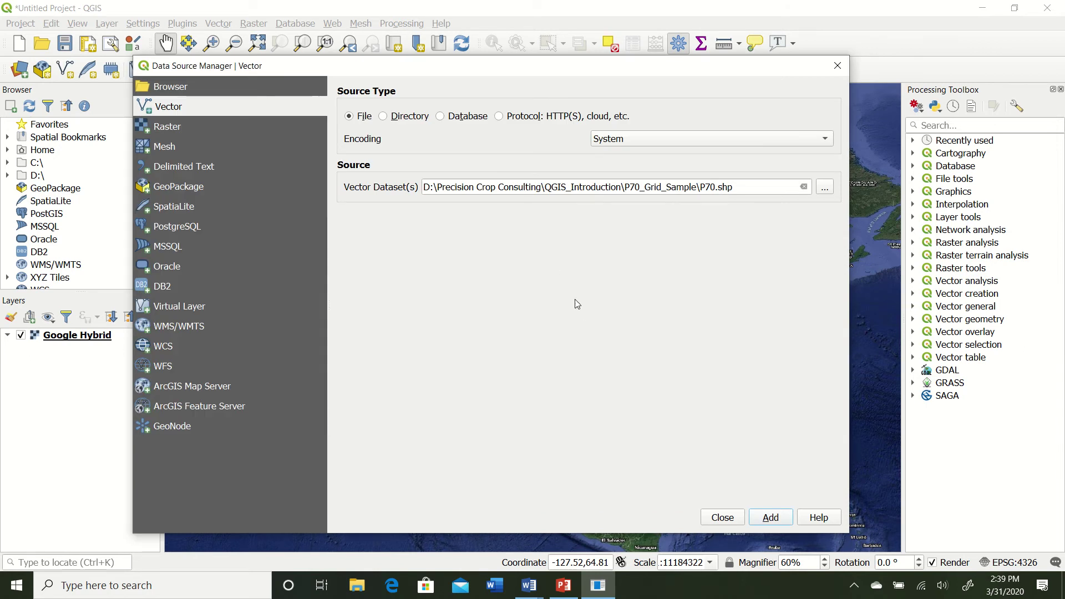
pyautogui.click(774, 519)
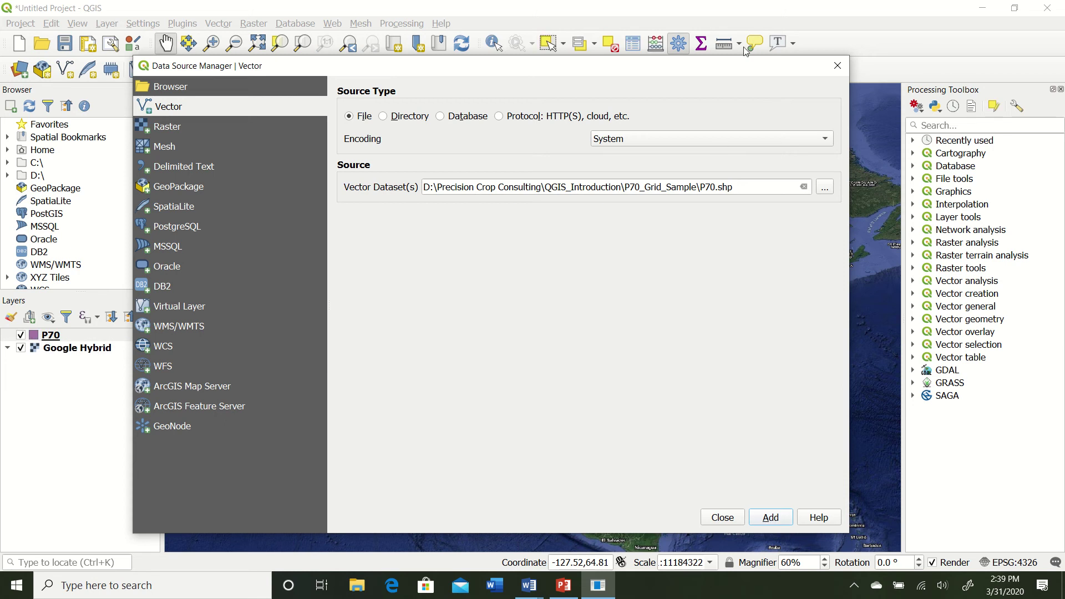
pyautogui.click(838, 65)
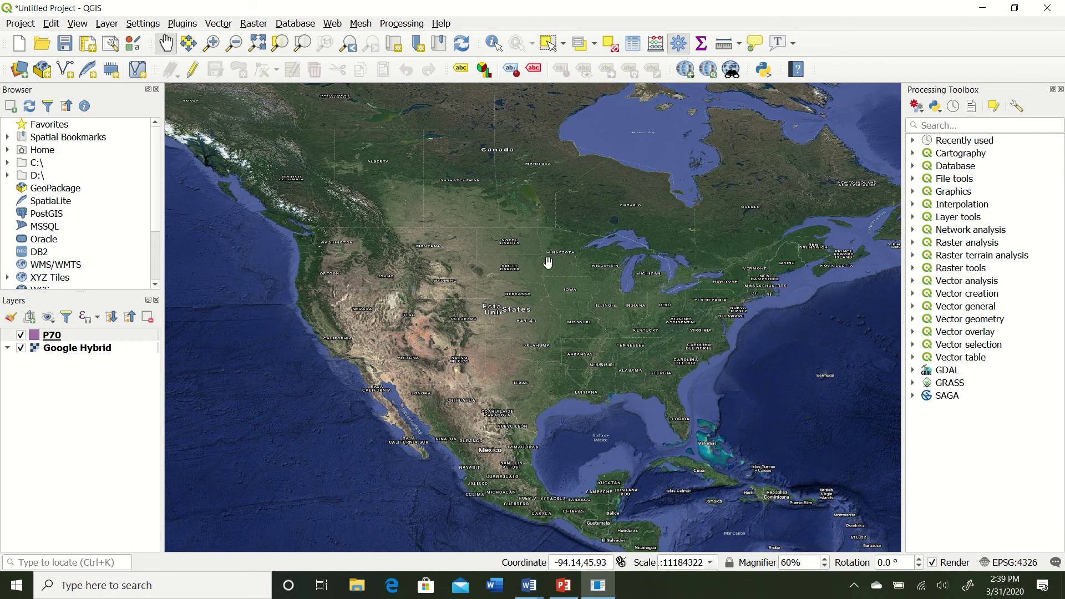
# Zoom the map to the P70 layer and look over the whole field polygon
pyautogui.rightClick(69, 339)
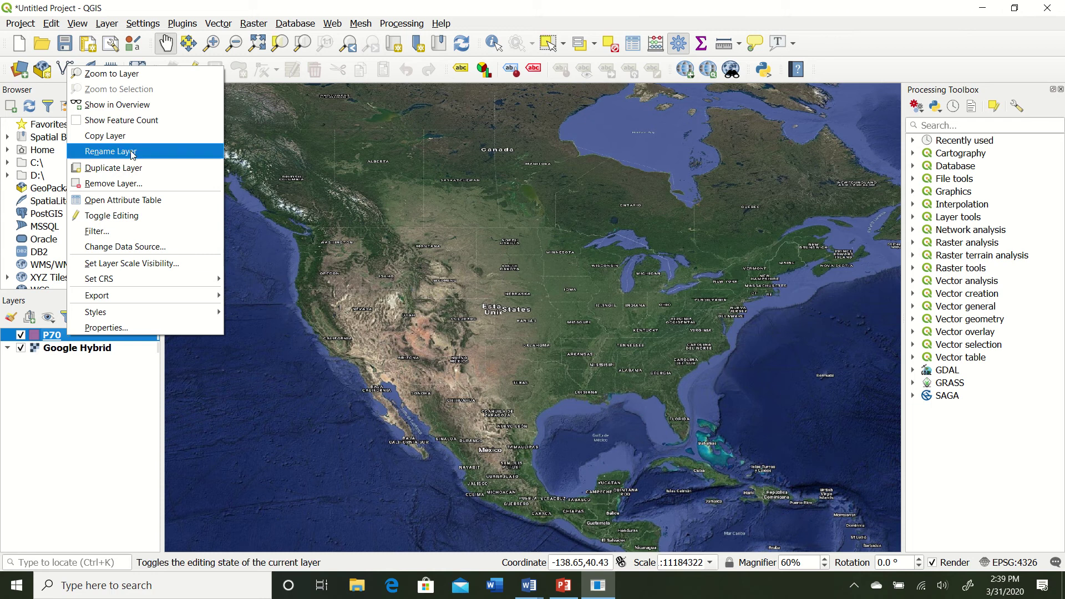
pyautogui.click(133, 73)
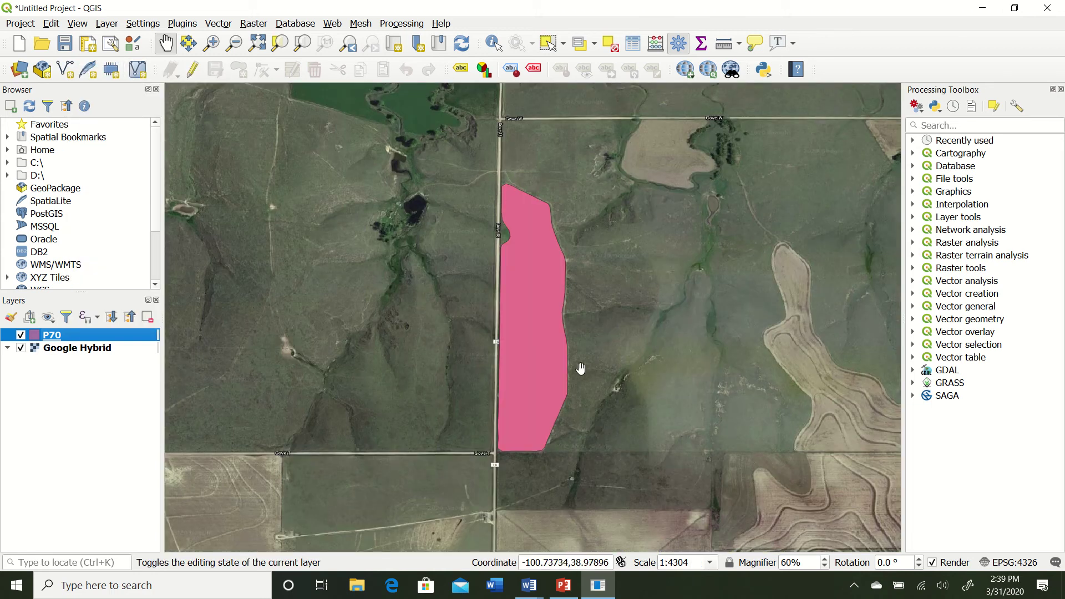
pyautogui.scroll(2, 530, 221)
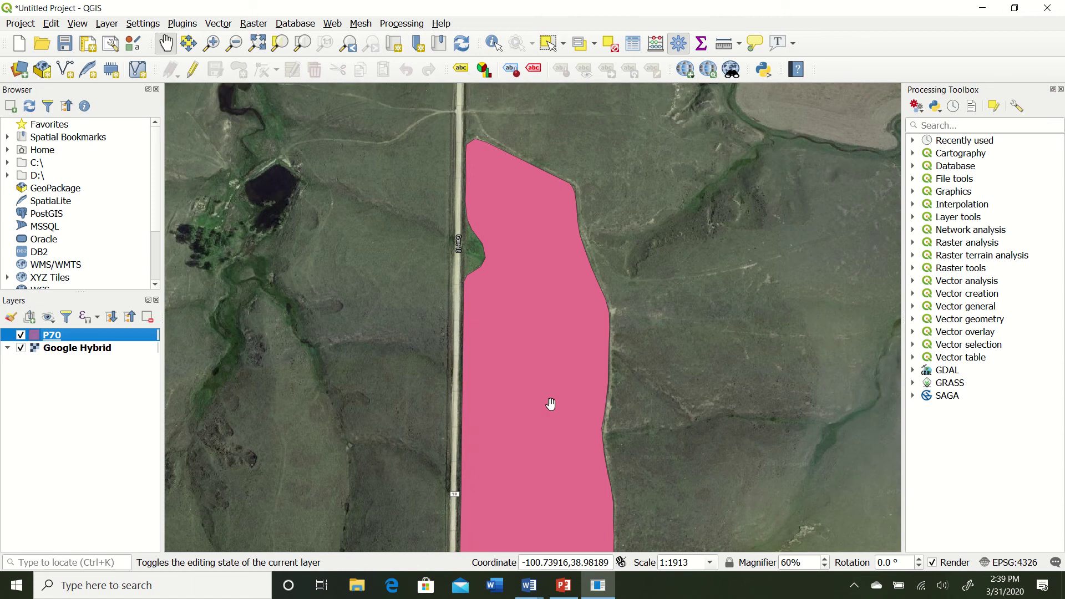
pyautogui.moveTo(556, 476); pyautogui.dragTo(553, 330)
pyautogui.scroll(-1, 554, 327)
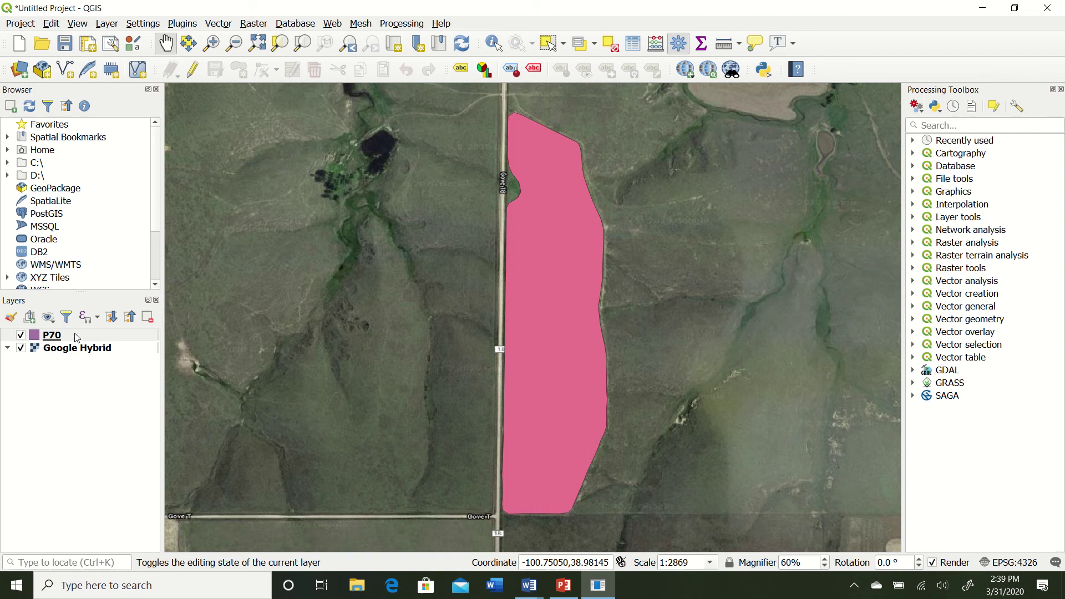
# Set the simple fill of the P70 layer's symbology to a transparent fill
pyautogui.doubleClick(75, 335)
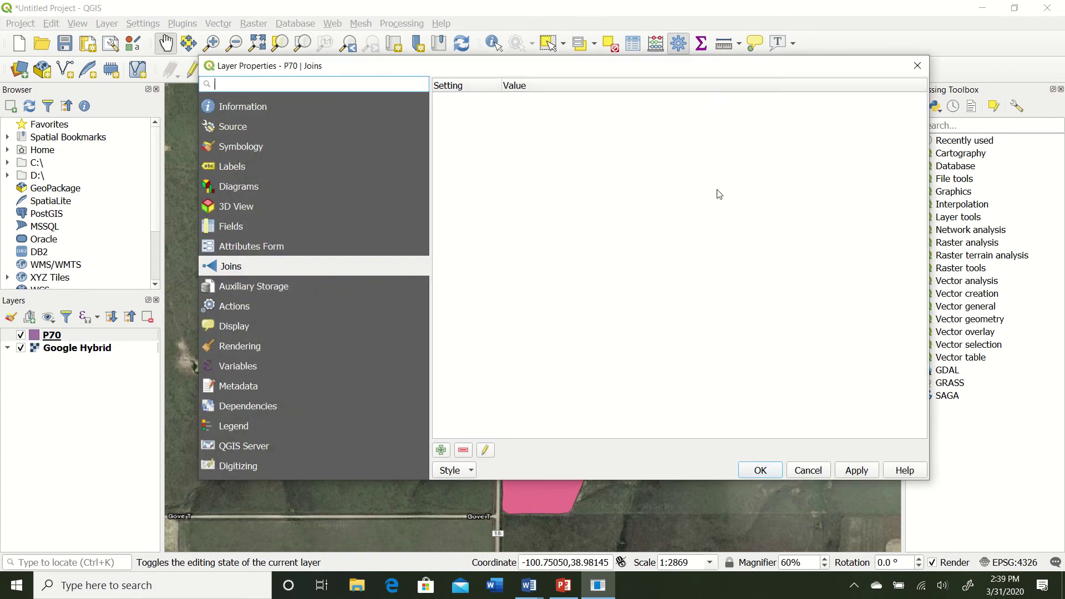
pyautogui.click(254, 147)
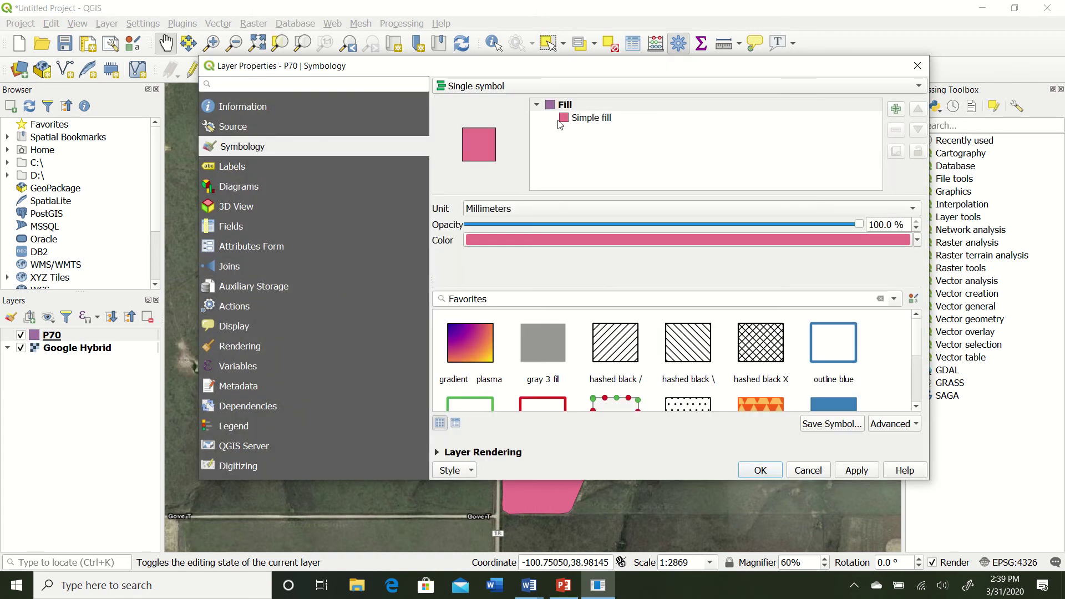
pyautogui.click(589, 121)
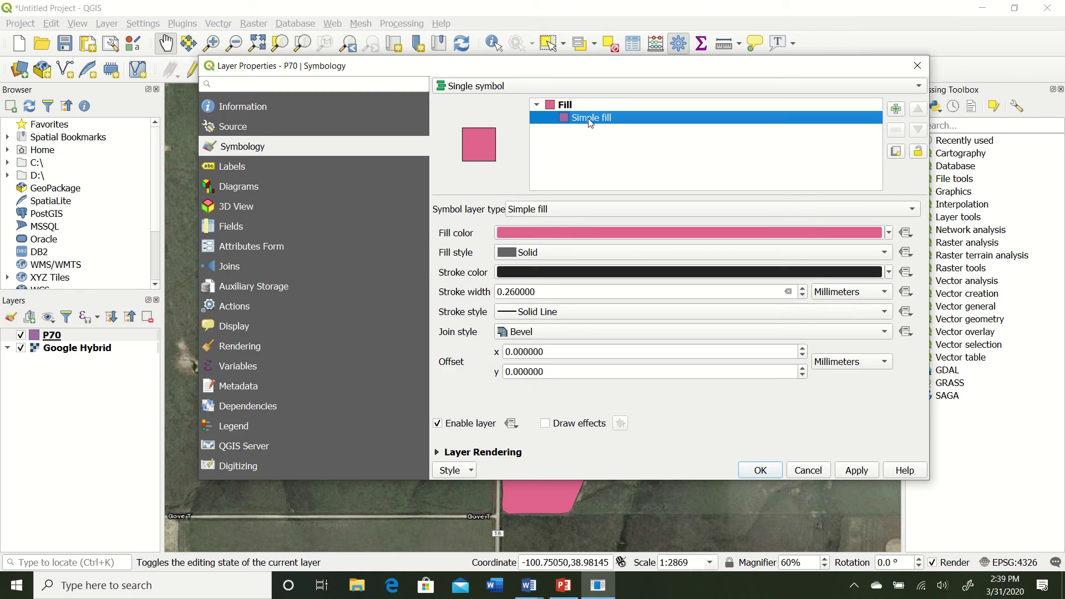
pyautogui.click(889, 233)
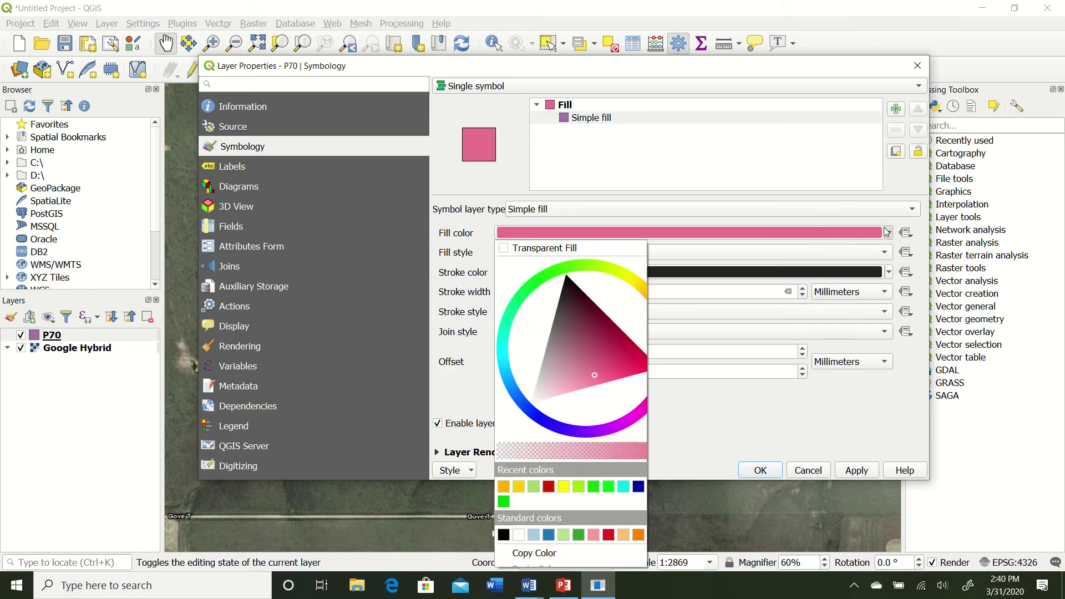
pyautogui.click(503, 250)
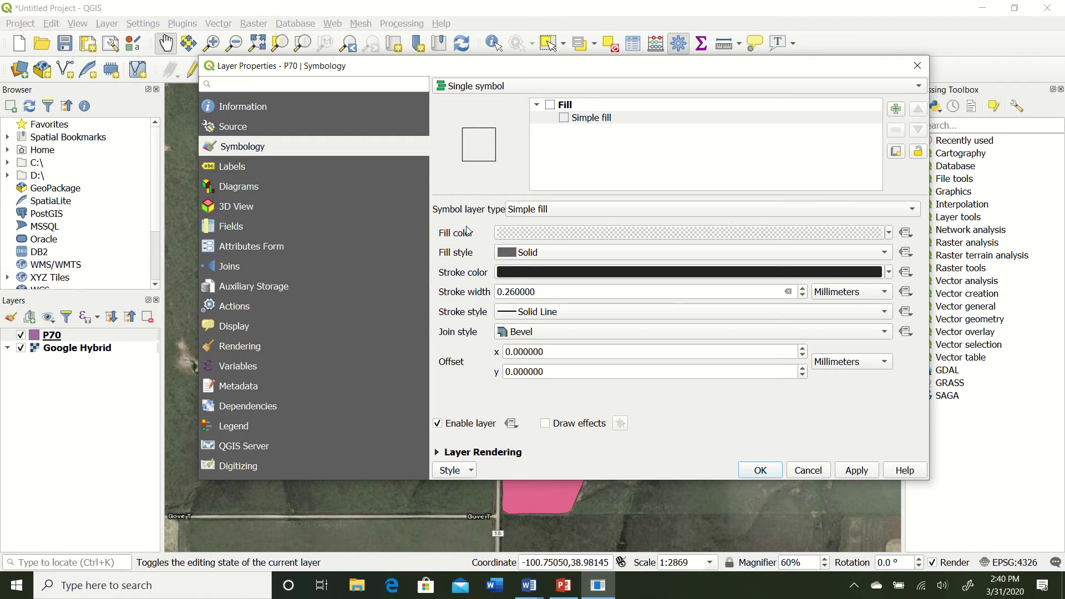
# Set the stroke width of the P70 simple fill to 1 mm and apply the style to the layer
pyautogui.click(579, 104)
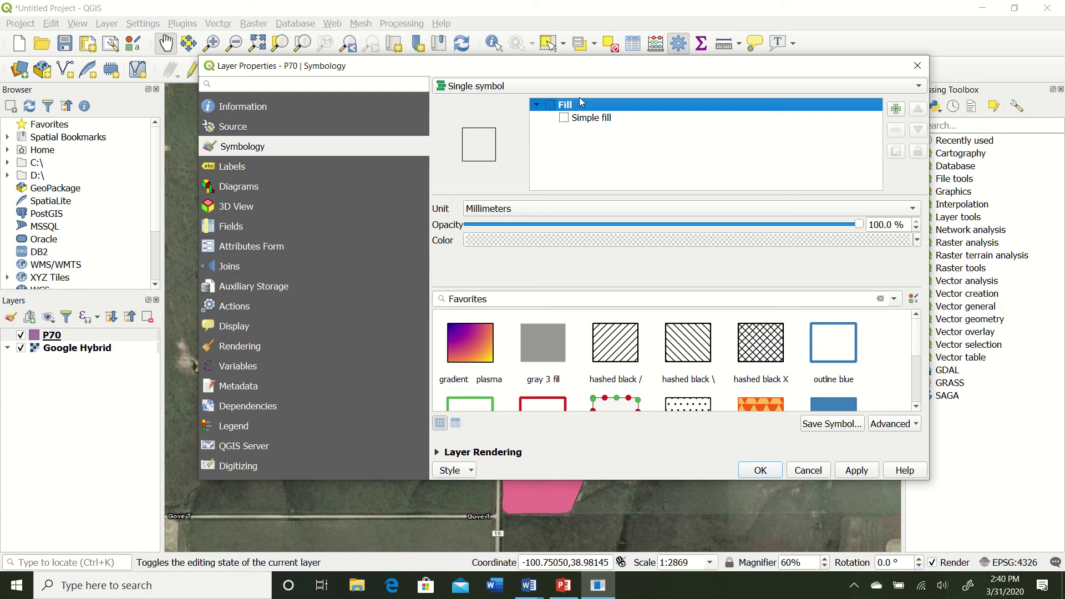
pyautogui.click(591, 121)
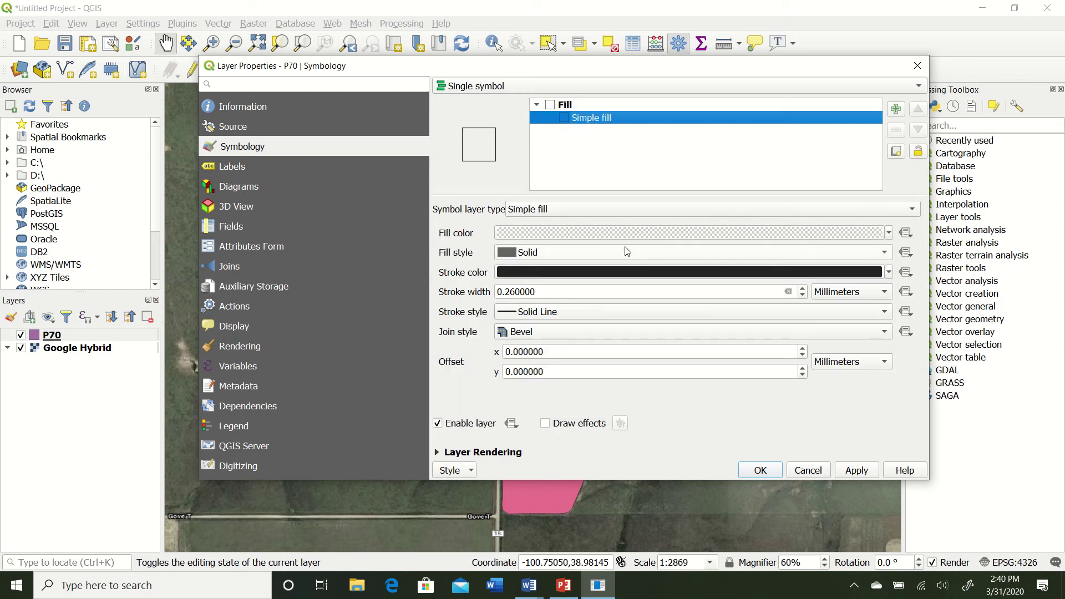
pyautogui.click(538, 291)
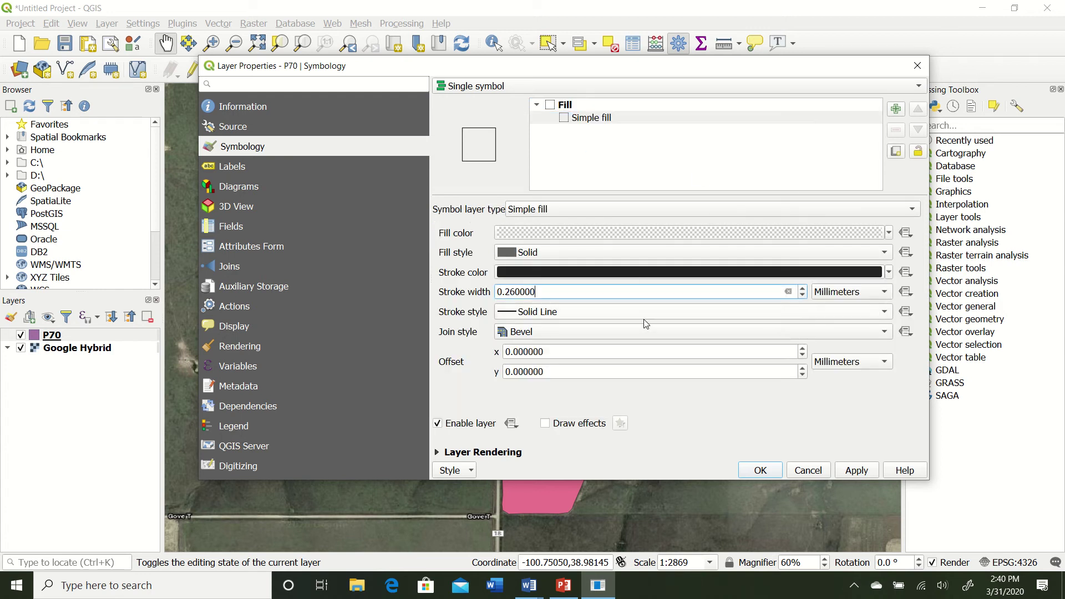
pyautogui.press('BackSpace')
pyautogui.press('BackSpace')
pyautogui.press('BackSpace')
pyautogui.press('BackSpace')
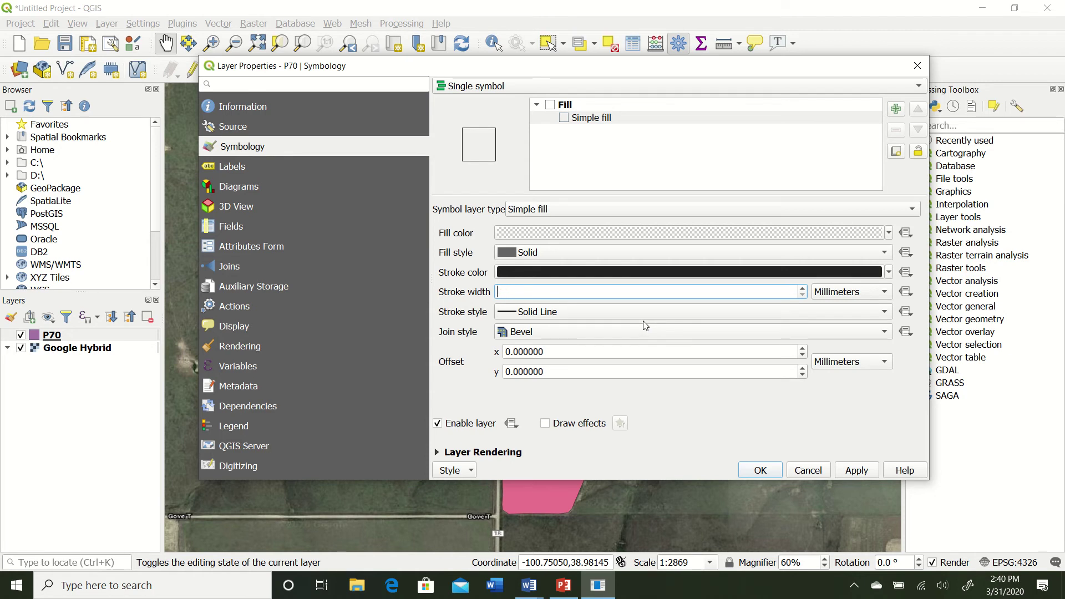
pyautogui.write('1')
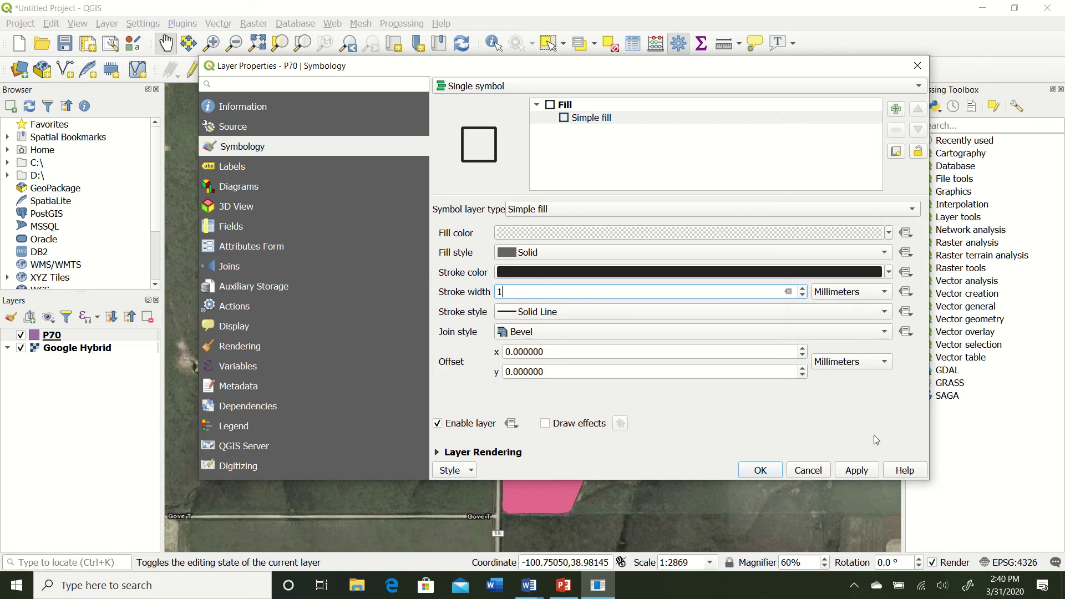
pyautogui.click(863, 472)
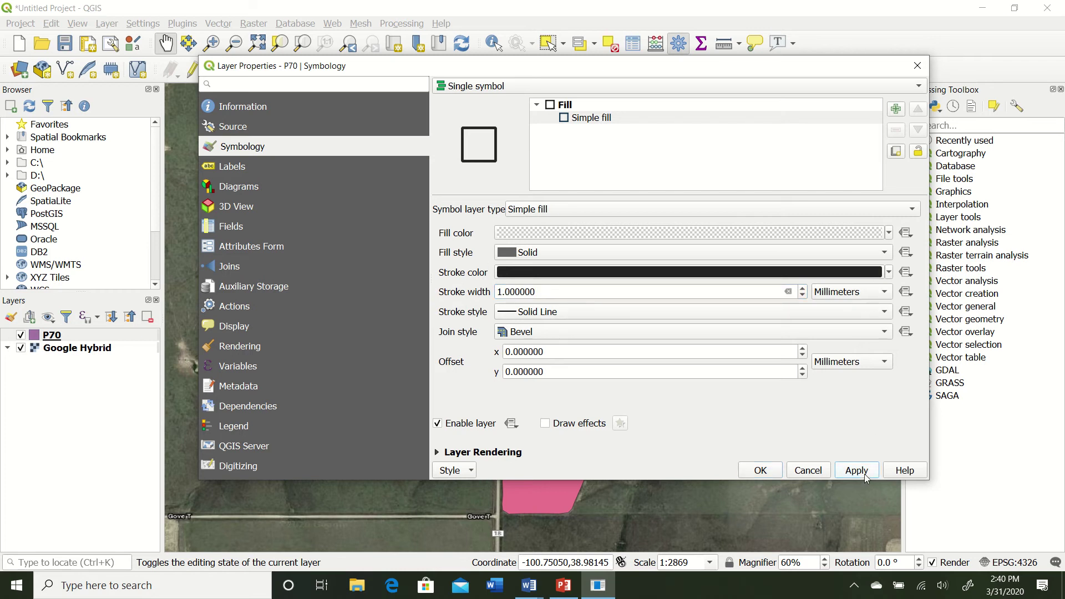
pyautogui.click(755, 470)
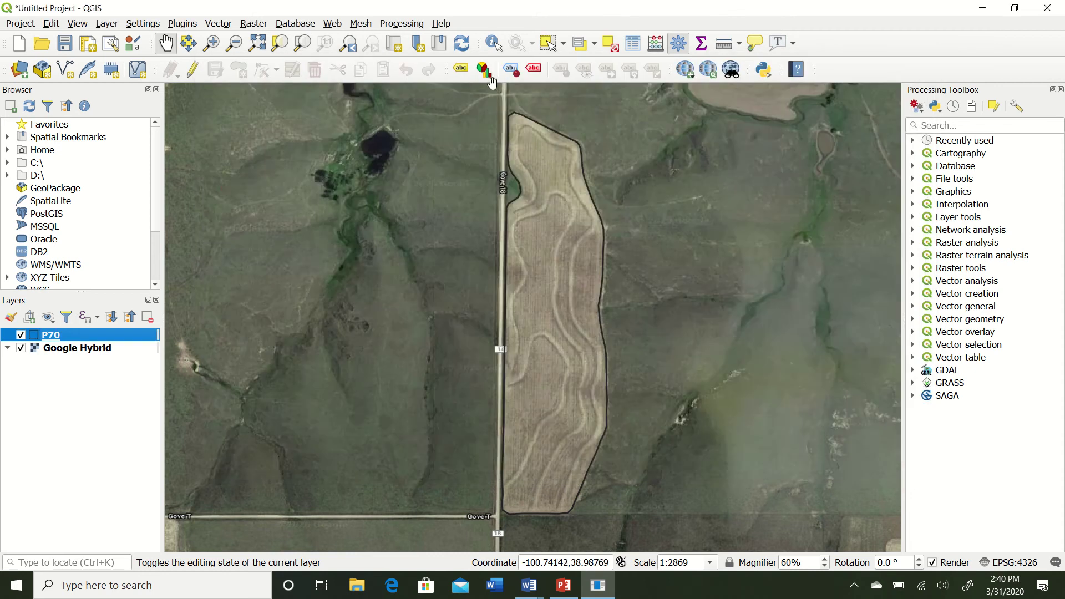
pyautogui.scroll(2, 538, 119)
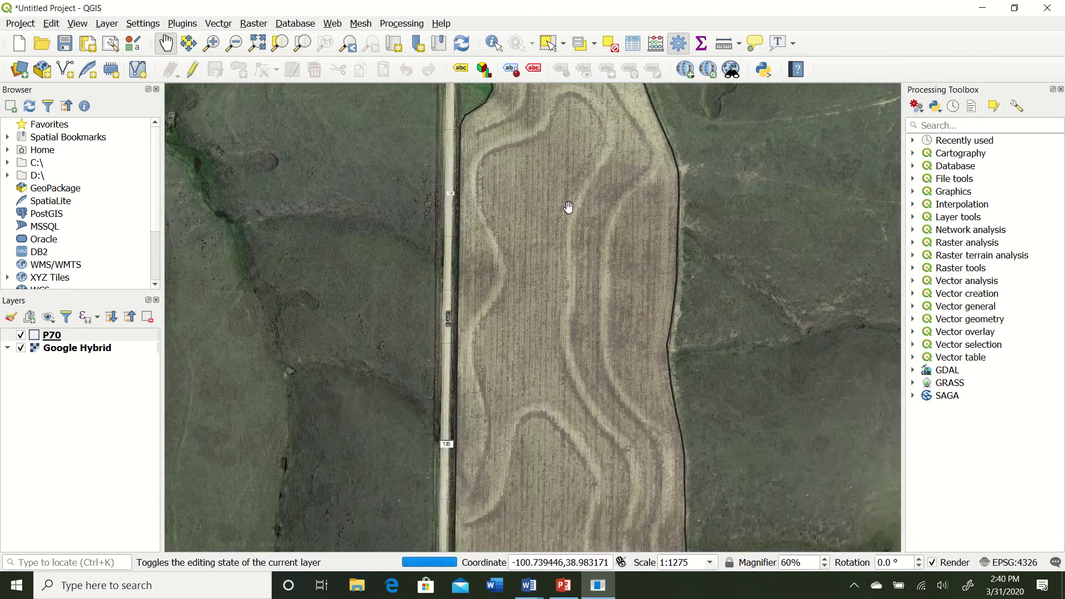
pyautogui.scroll(-2, 645, 334)
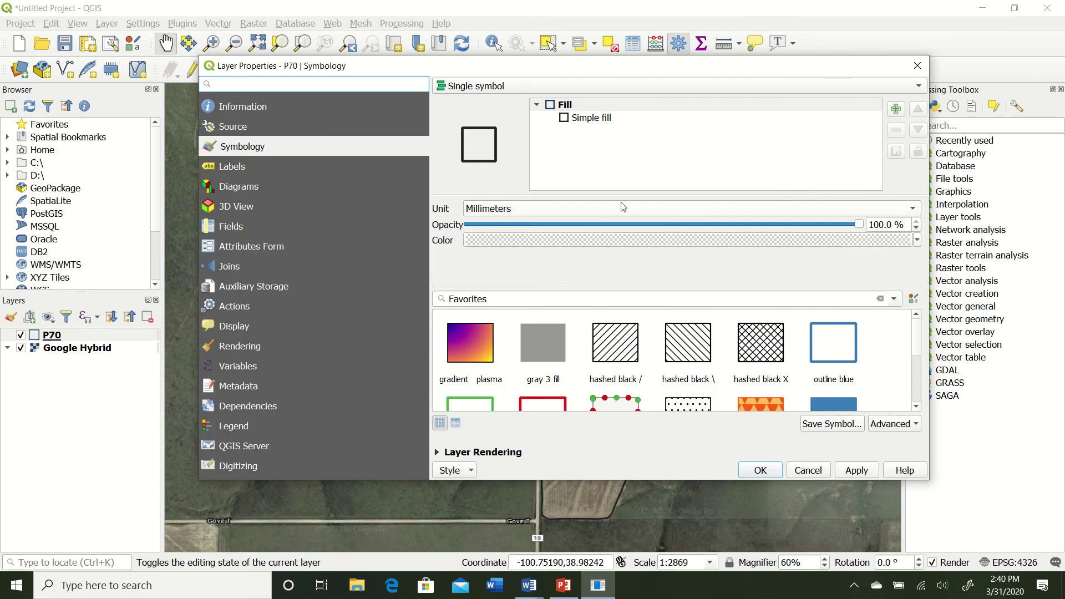
# Set the stroke width of the P70 simple fill to 4 mm and apply the style to the layer
pyautogui.click(585, 119)
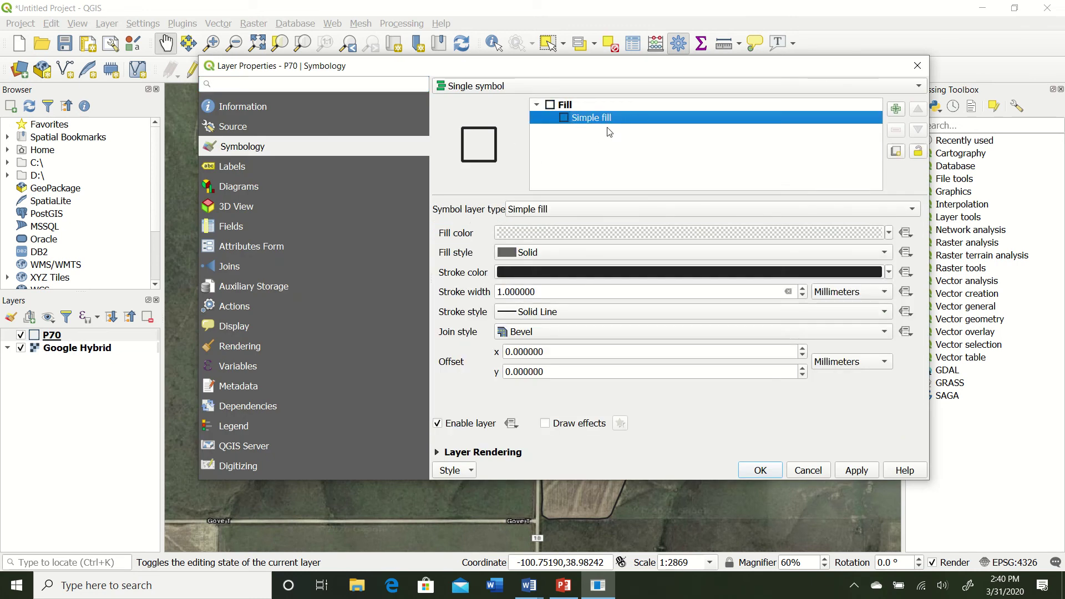
pyautogui.click(558, 106)
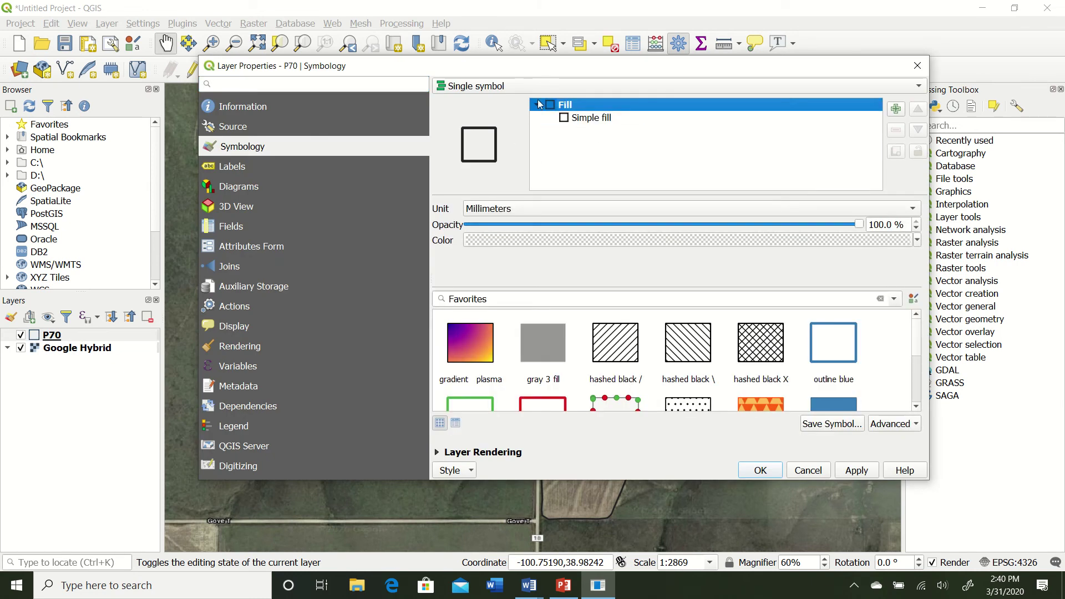
pyautogui.click(599, 119)
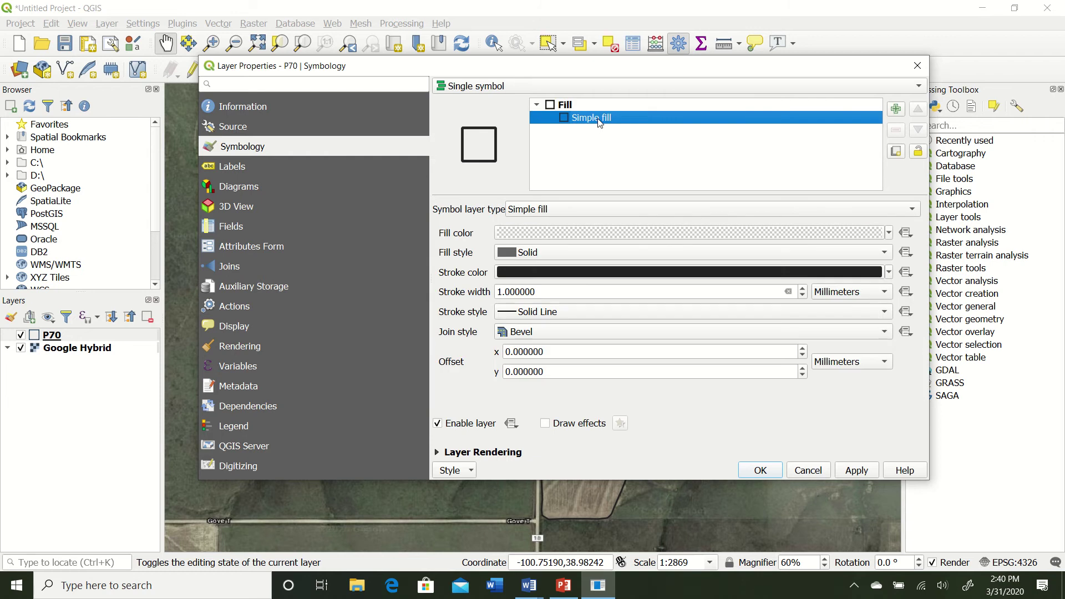
pyautogui.click(503, 292)
pyautogui.press('BackSpace')
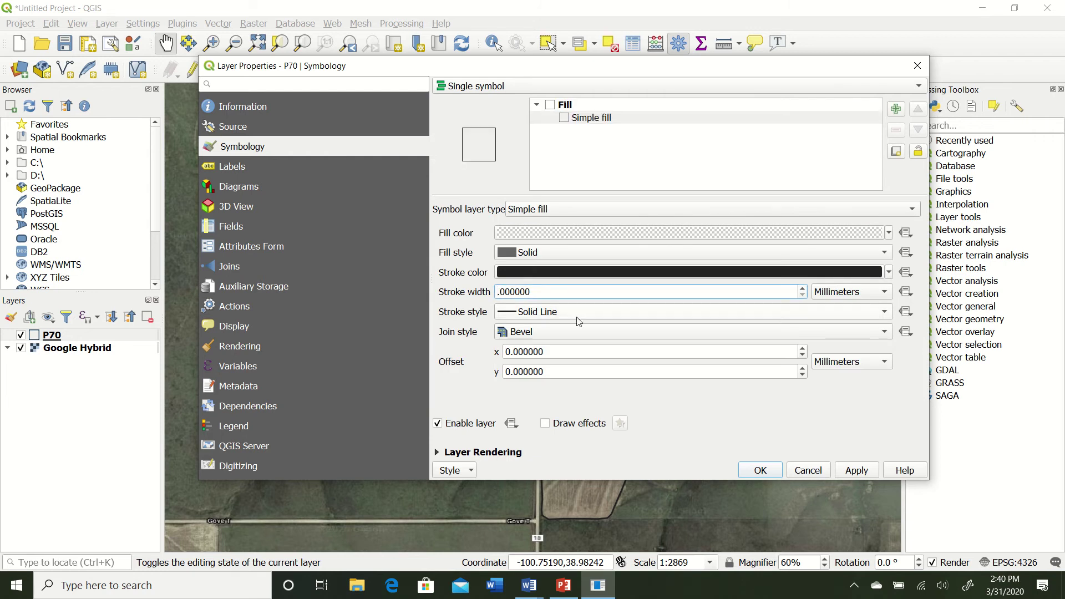
pyautogui.write('4')
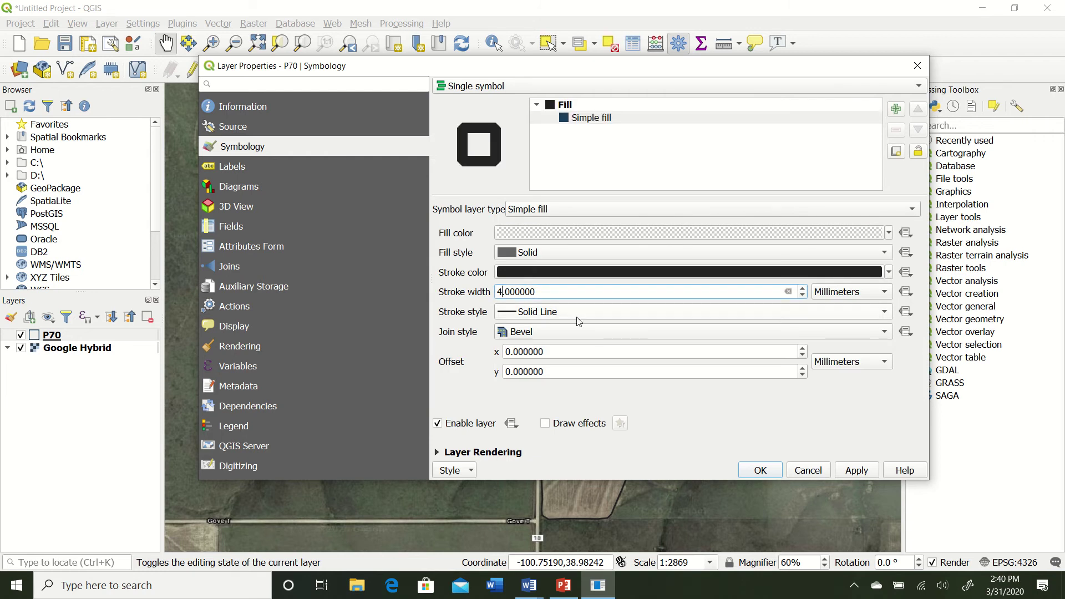
pyautogui.click(855, 471)
pyautogui.click(772, 475)
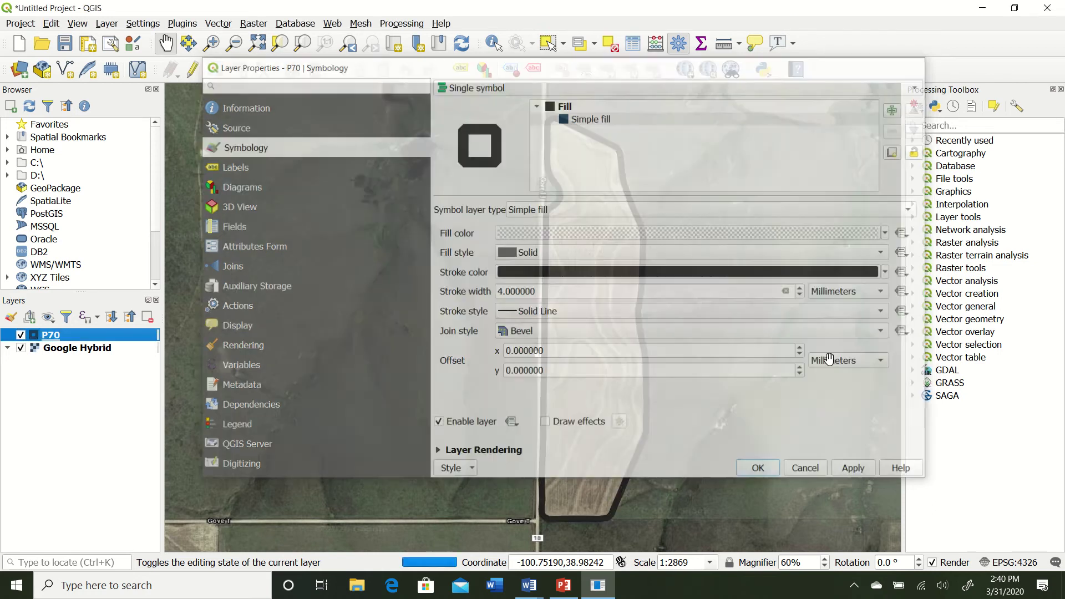
# Examine the P70 outline on the map and review the layer's simple fill settings without changing them
pyautogui.scroll(1, 581, 143)
pyautogui.click(582, 123)
pyautogui.press('Down')
pyautogui.press('Down')
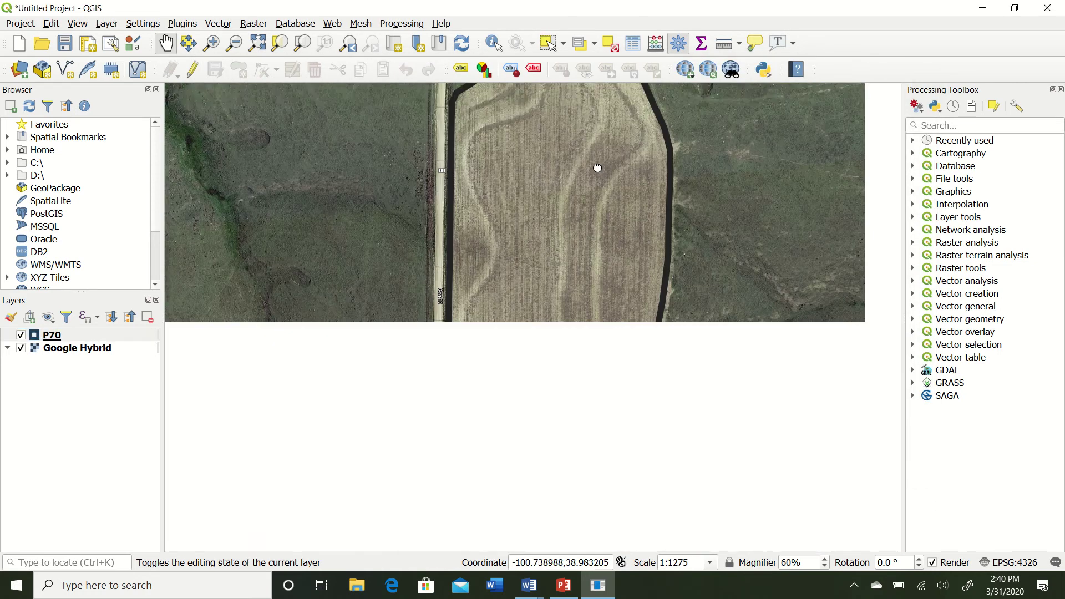
pyautogui.scroll(-2, 585, 320)
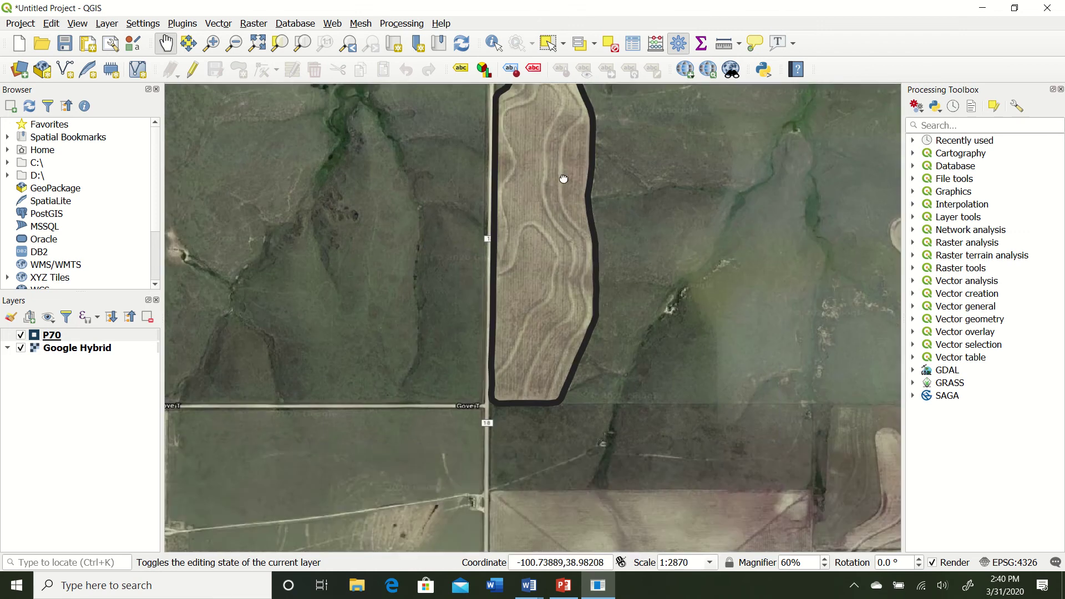
pyautogui.moveTo(564, 178); pyautogui.dragTo(581, 299)
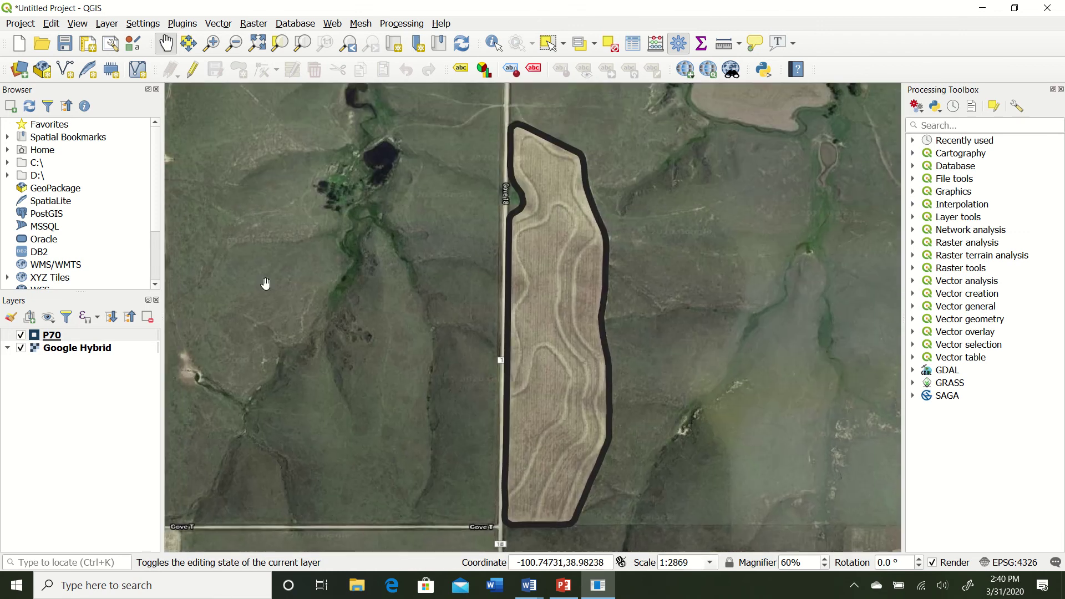
pyautogui.doubleClick(88, 339)
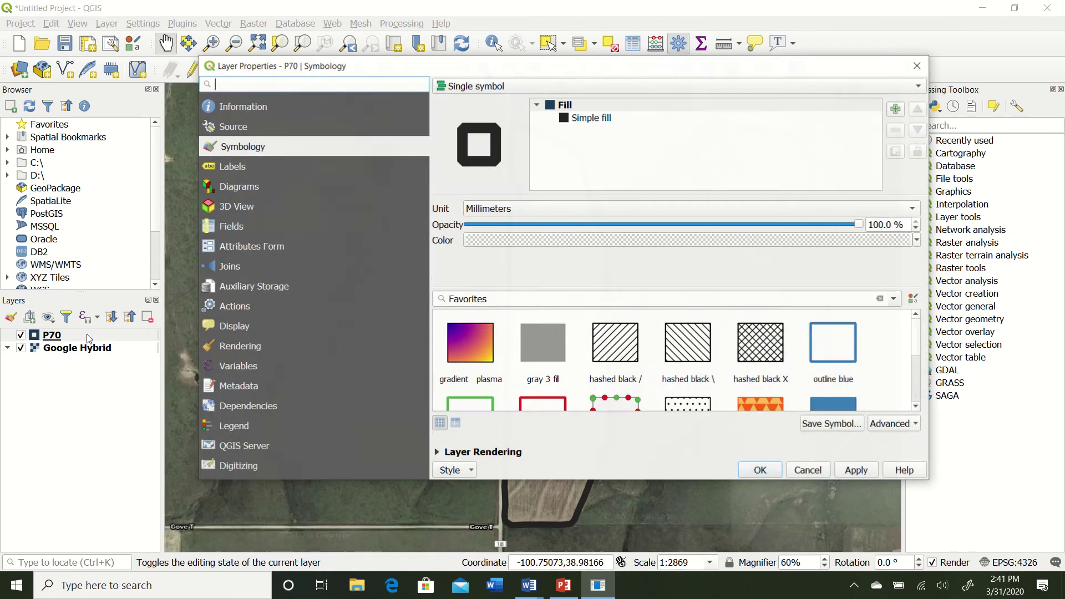
pyautogui.click(611, 118)
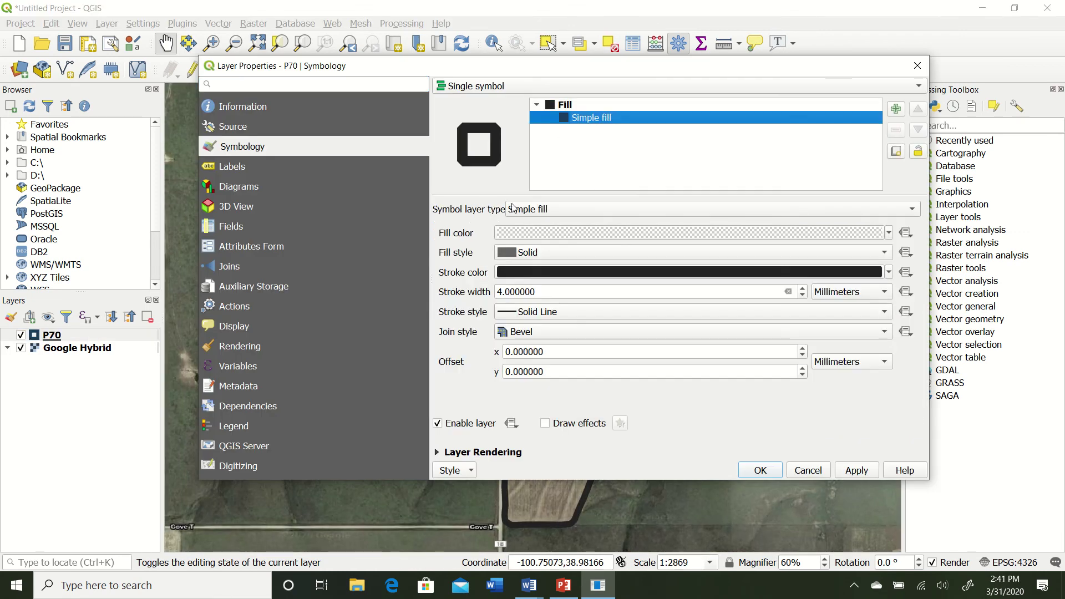
pyautogui.click(628, 210)
pyautogui.click(453, 223)
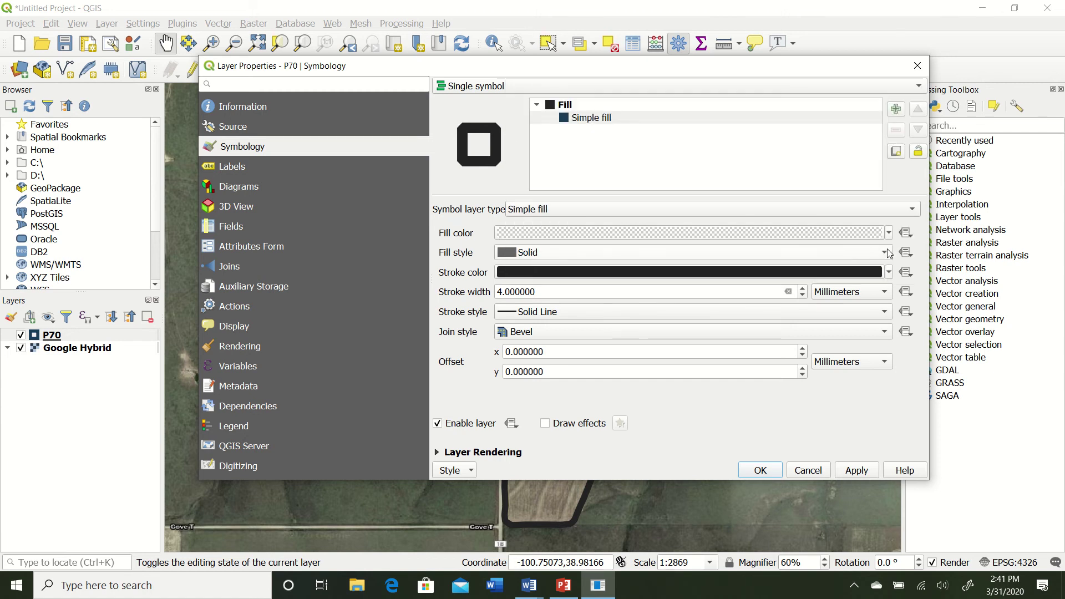
pyautogui.click(635, 118)
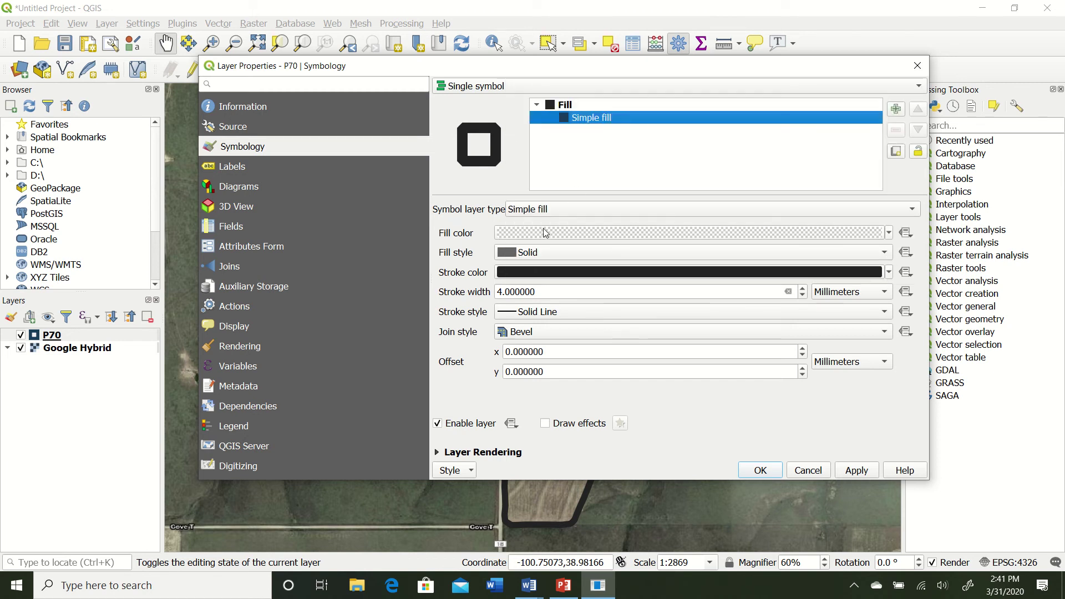
pyautogui.click(917, 66)
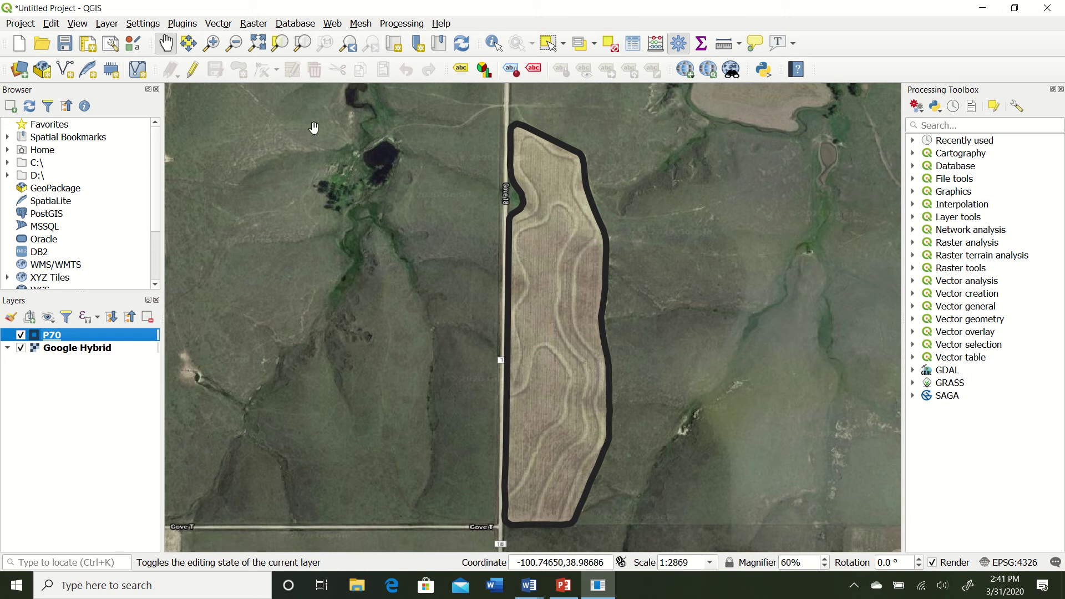
# Add P70_Soil_Sampling_2018-07-20T00-09-43Z.shp from the P70_Grid_Sample folder as a vector layer and close the data source manager
pyautogui.click(107, 23)
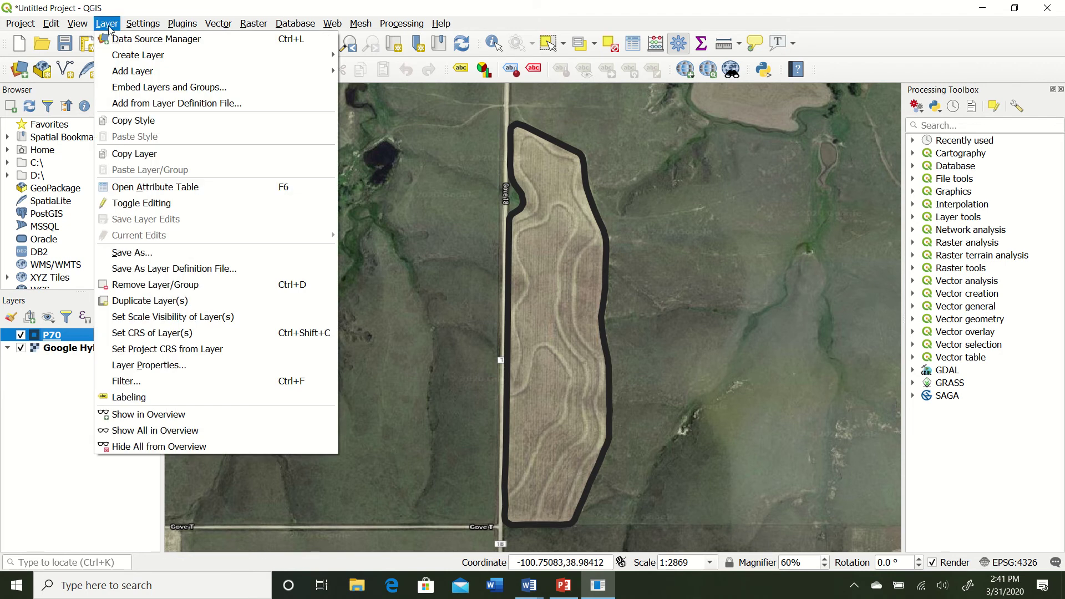
pyautogui.moveTo(137, 73)
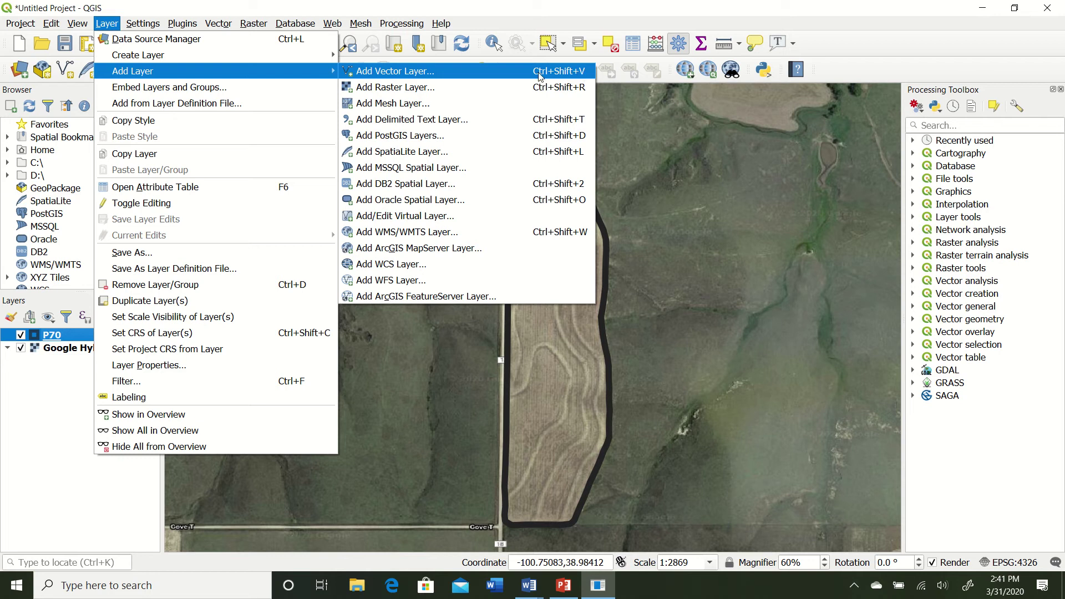
pyautogui.click(666, 138)
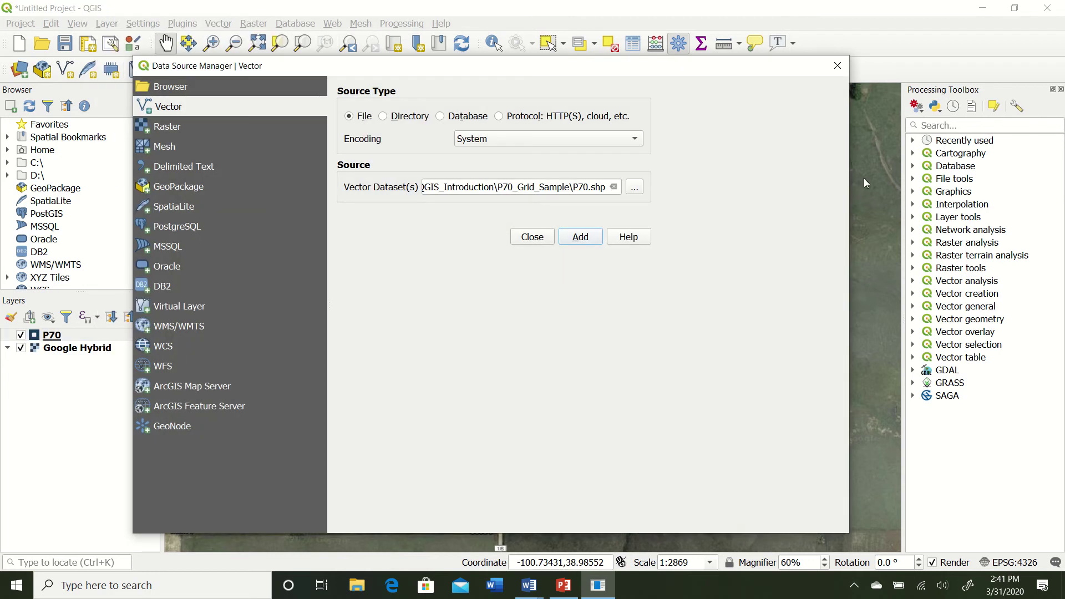
pyautogui.moveTo(852, 212)
pyautogui.mouseDown()
pyautogui.moveTo(884, 211)
pyautogui.moveTo(863, 211)
pyautogui.mouseUp()
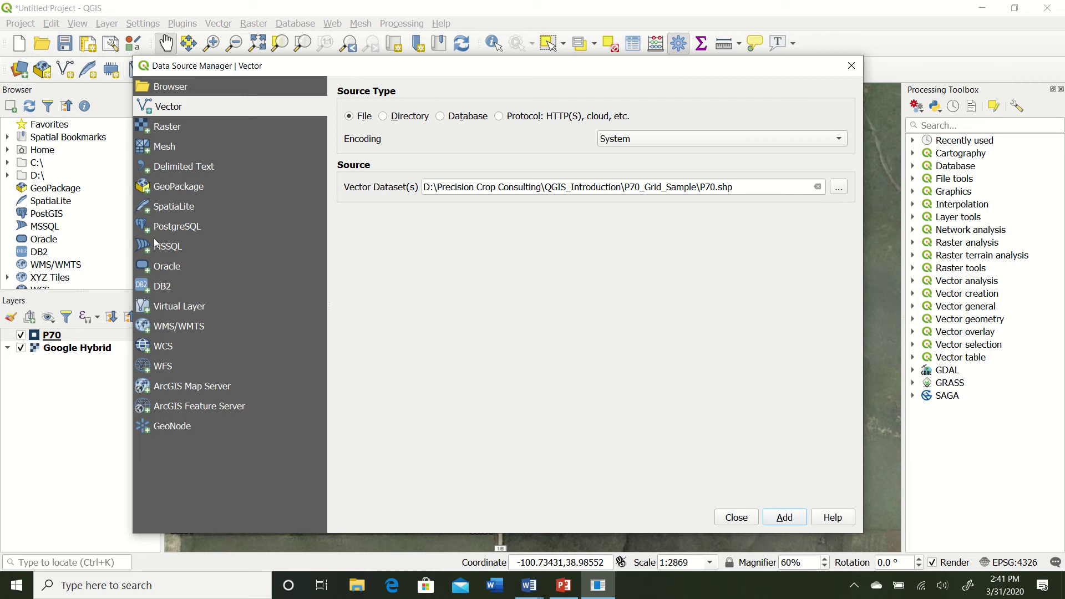
pyautogui.click(839, 188)
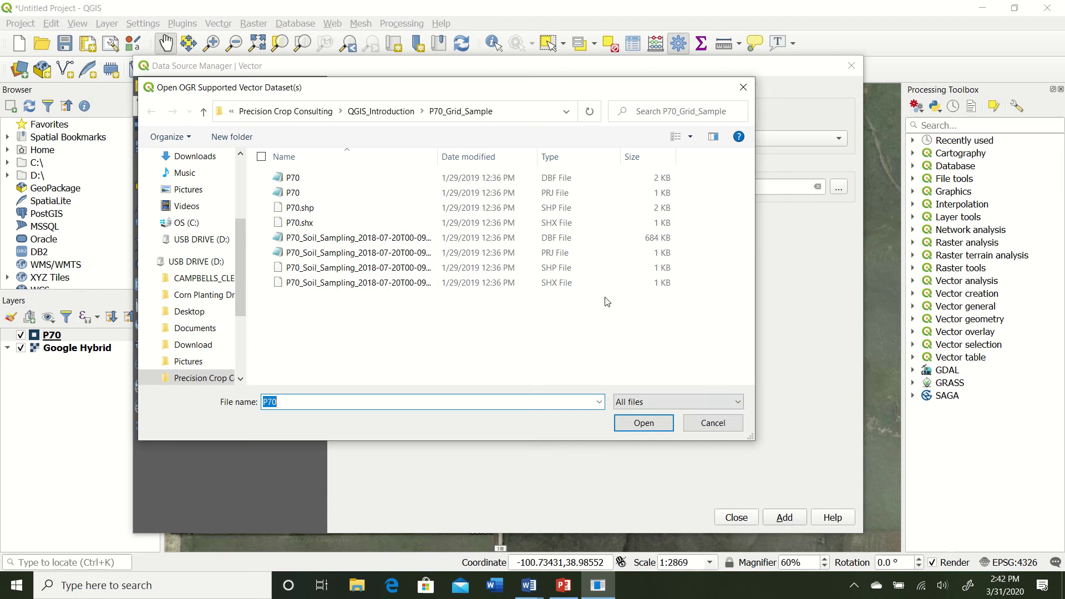
pyautogui.click(583, 272)
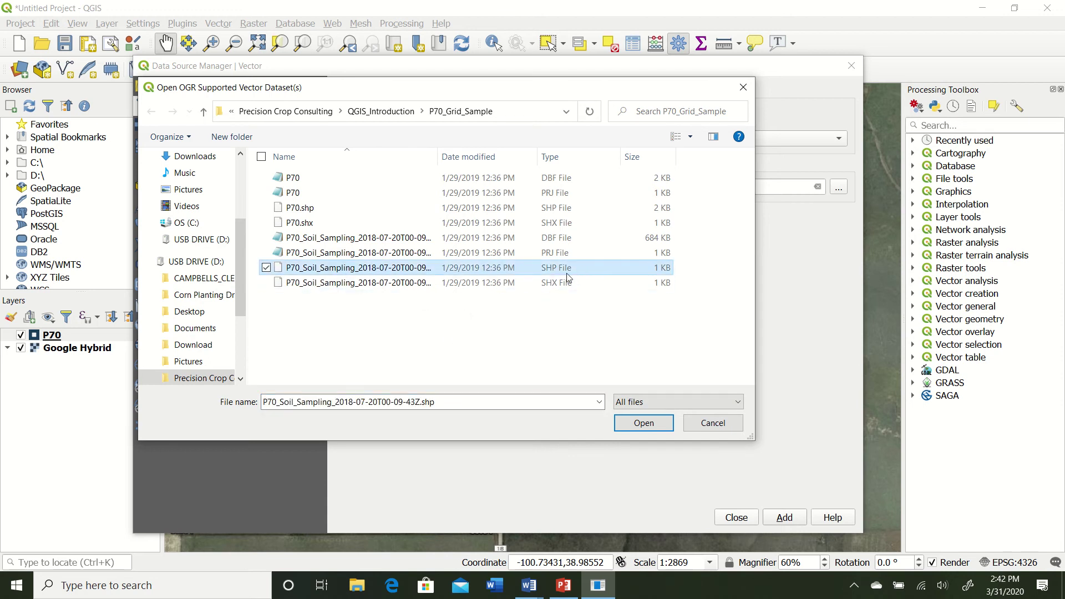
pyautogui.click(644, 423)
pyautogui.click(787, 519)
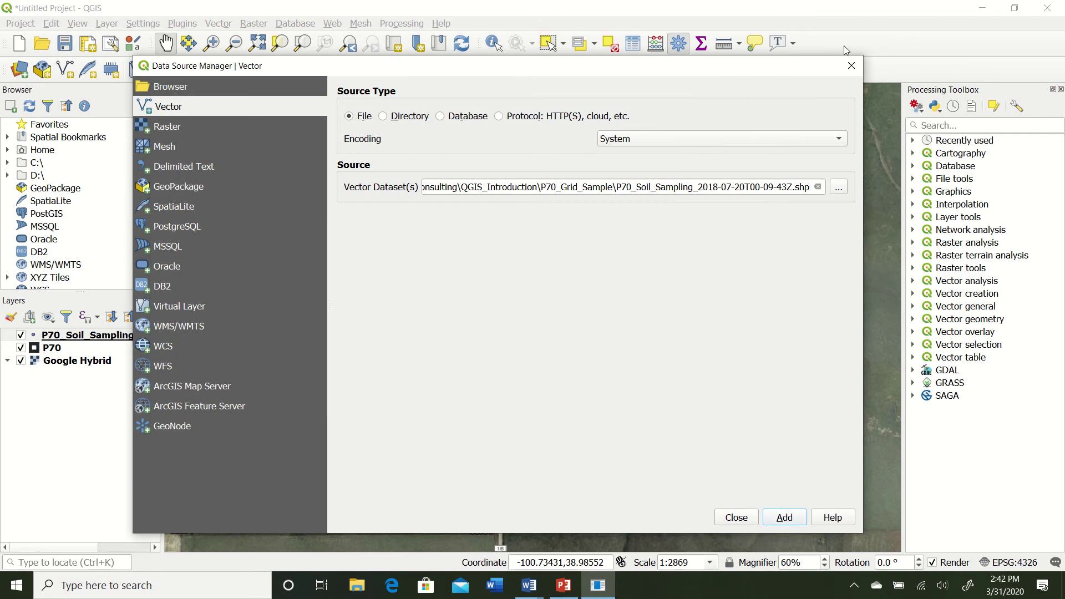
pyautogui.click(851, 66)
# Set the marker size of the P70 soil sampling layer's symbology to 6 mm
pyautogui.scroll(2, 556, 241)
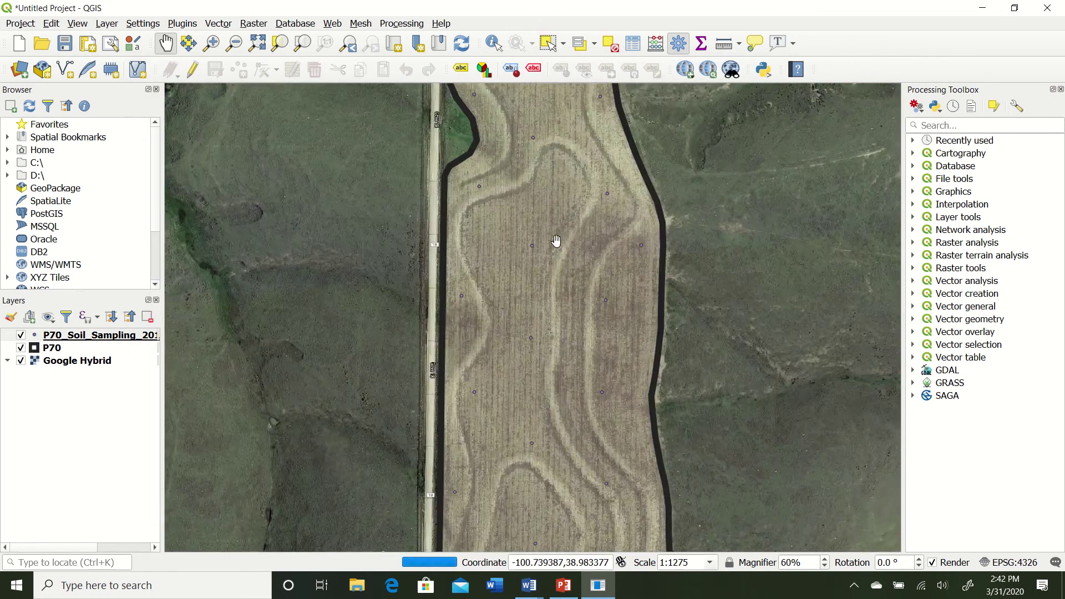
pyautogui.scroll(-2, 573, 244)
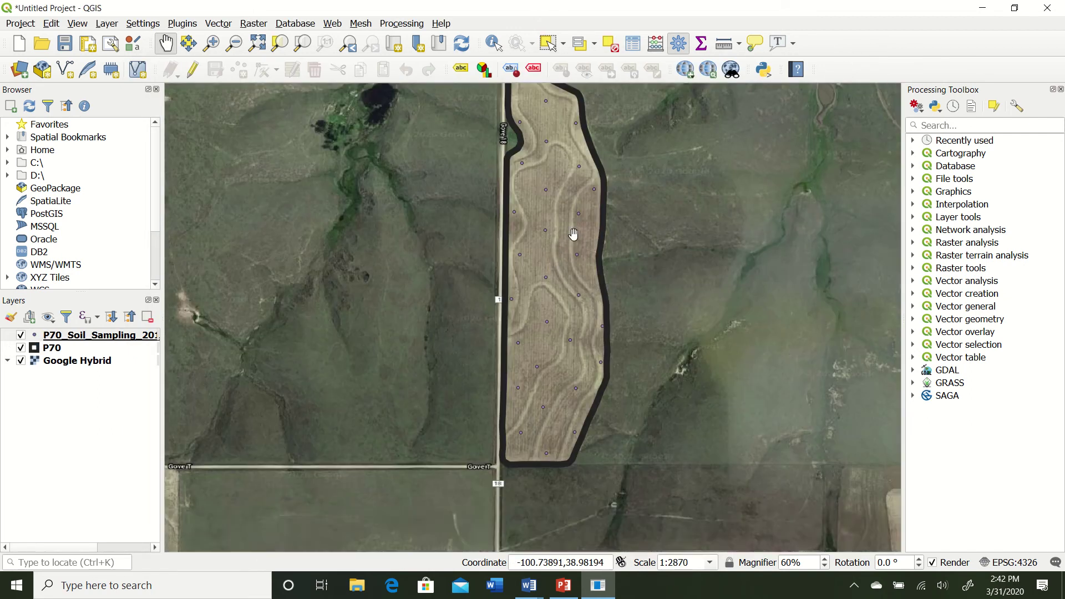
pyautogui.moveTo(573, 233); pyautogui.dragTo(575, 274)
pyautogui.click(56, 339)
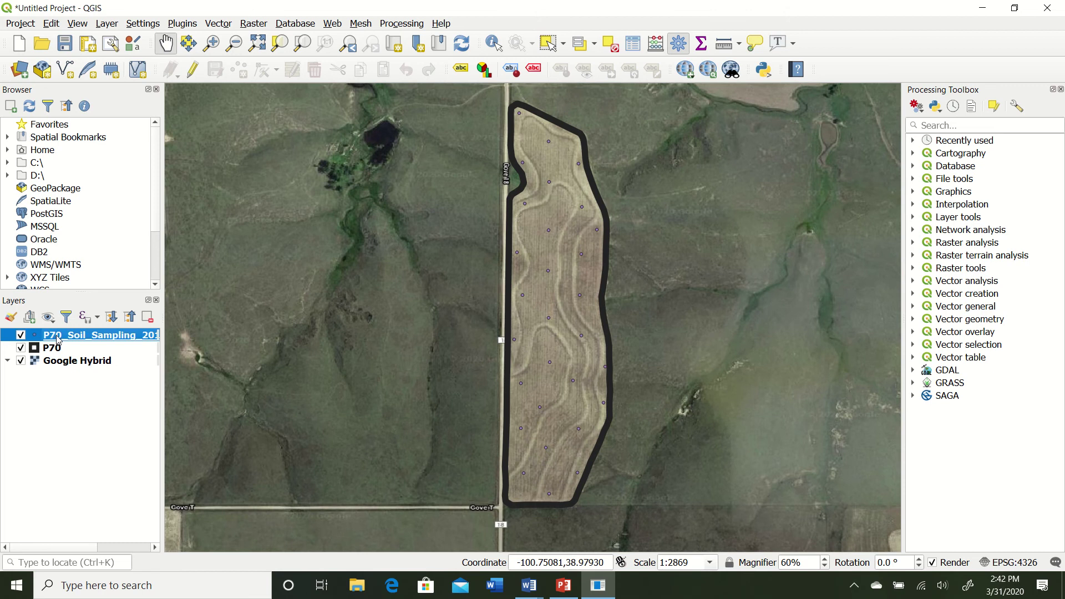
pyautogui.doubleClick(58, 338)
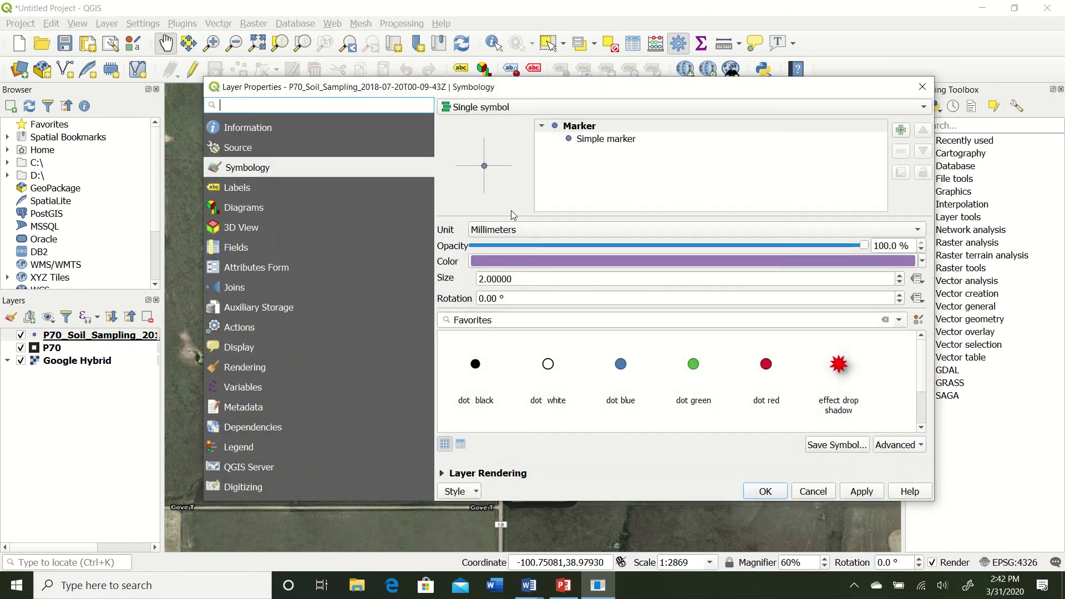
pyautogui.click(484, 279)
pyautogui.press('BackSpace')
pyautogui.write('6')
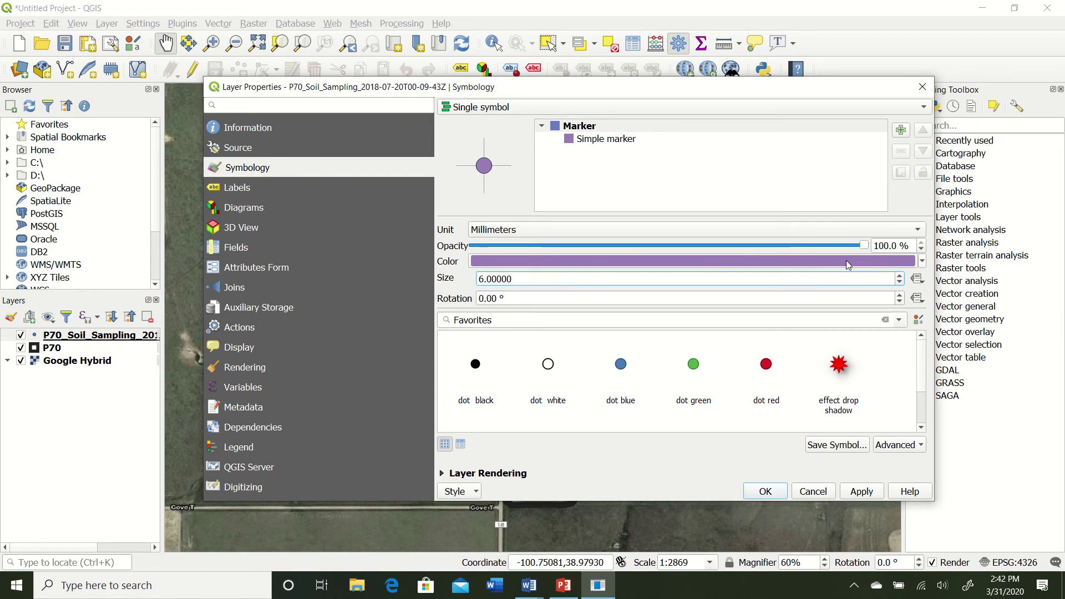
# Set the fill color of the soil sampling layer's simple marker to bright green from the recent colors and apply the style
pyautogui.click(923, 261)
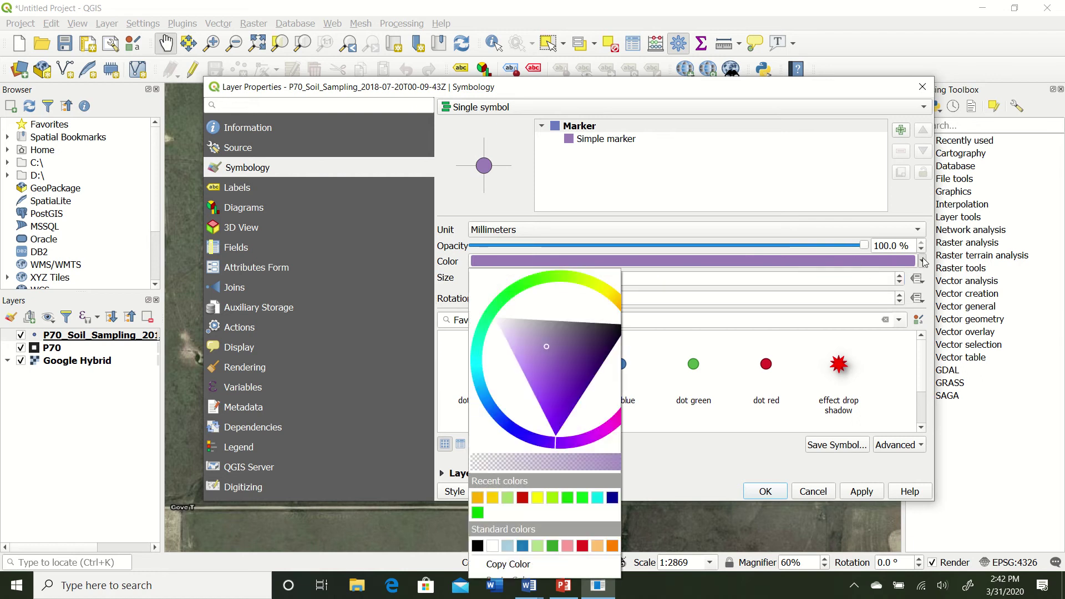
pyautogui.click(689, 198)
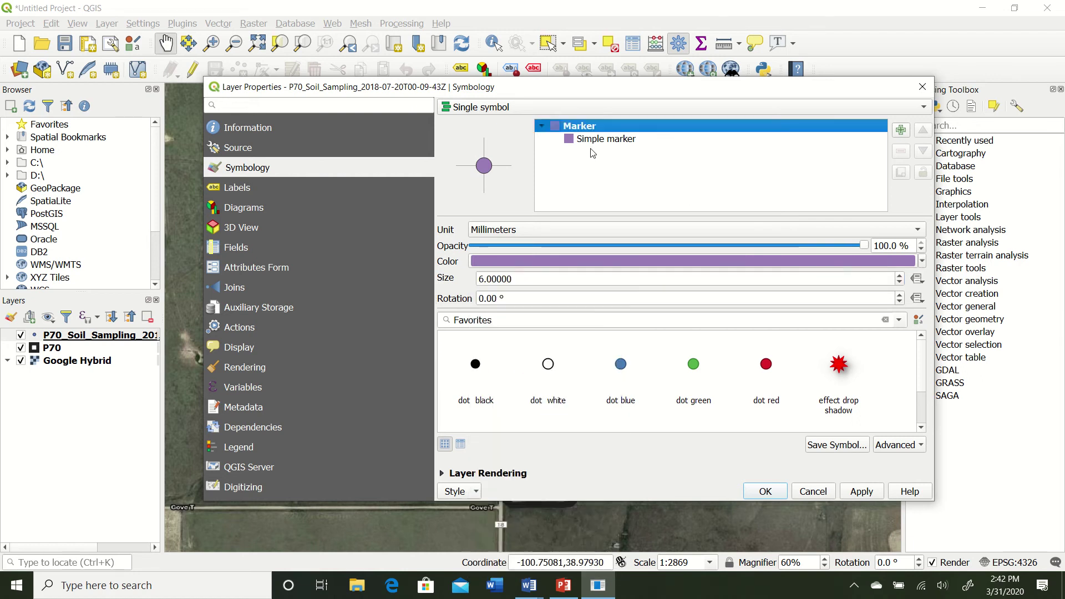
pyautogui.click(590, 142)
pyautogui.click(884, 274)
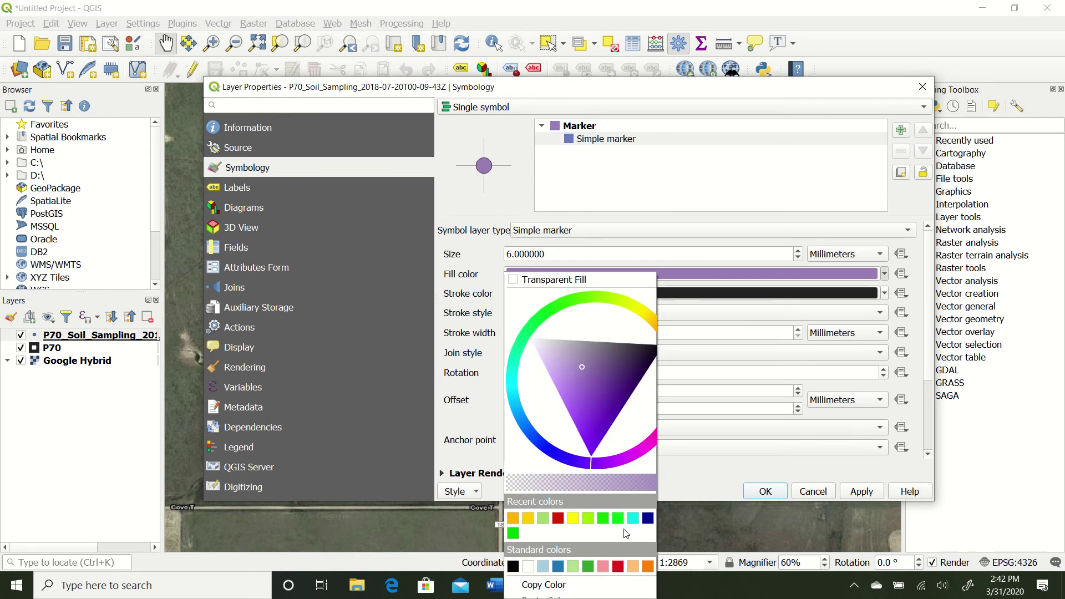
pyautogui.click(604, 518)
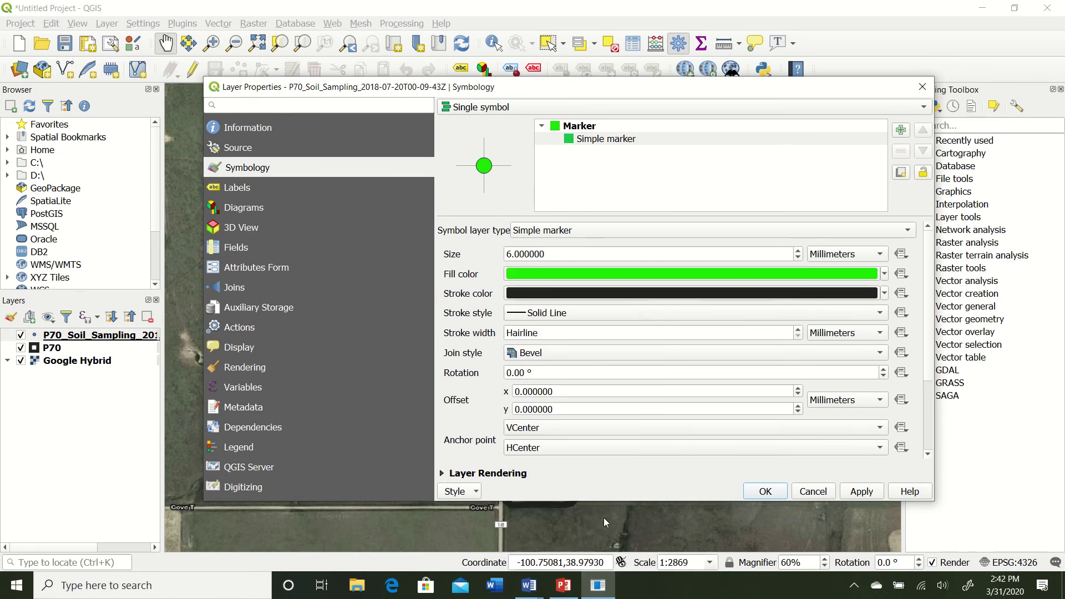
pyautogui.click(860, 491)
pyautogui.click(765, 491)
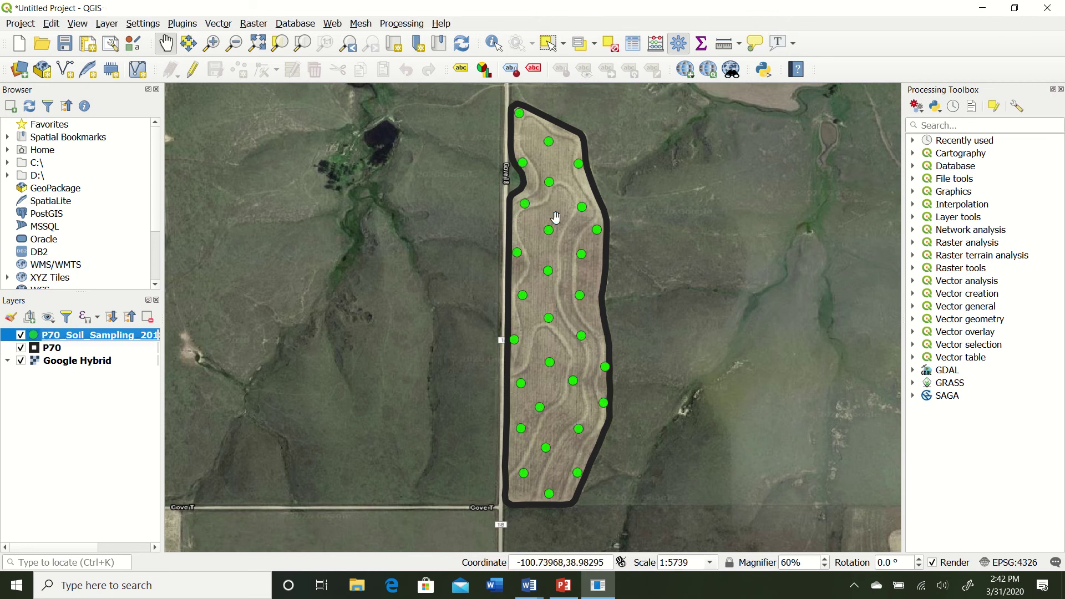
# Look over the distribution of the soil sampling points within the P70 field boundary
pyautogui.scroll(-1, 560, 208)
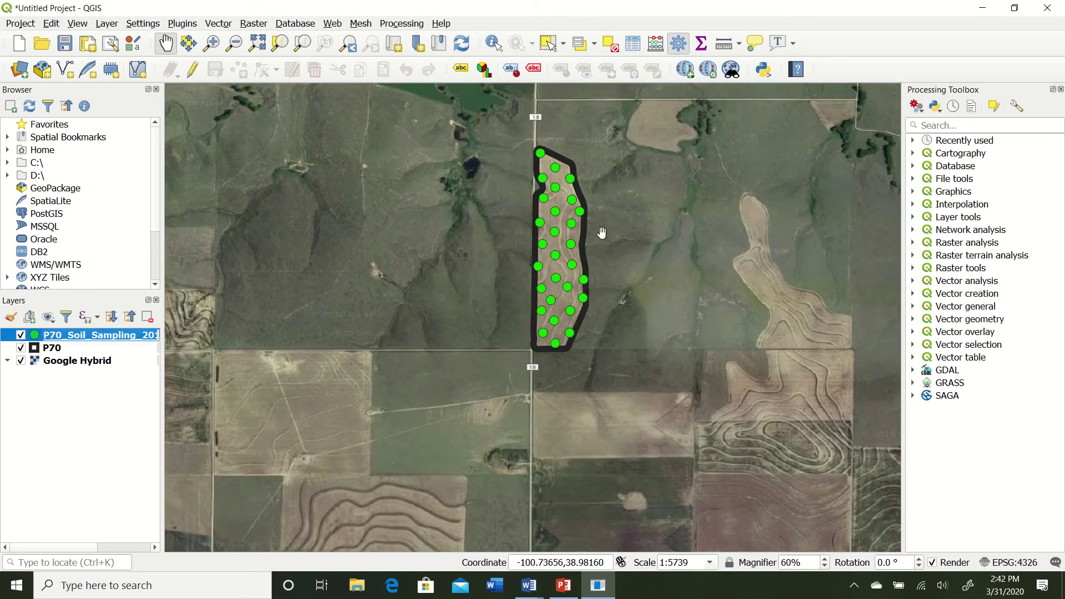
pyautogui.scroll(1, 582, 216)
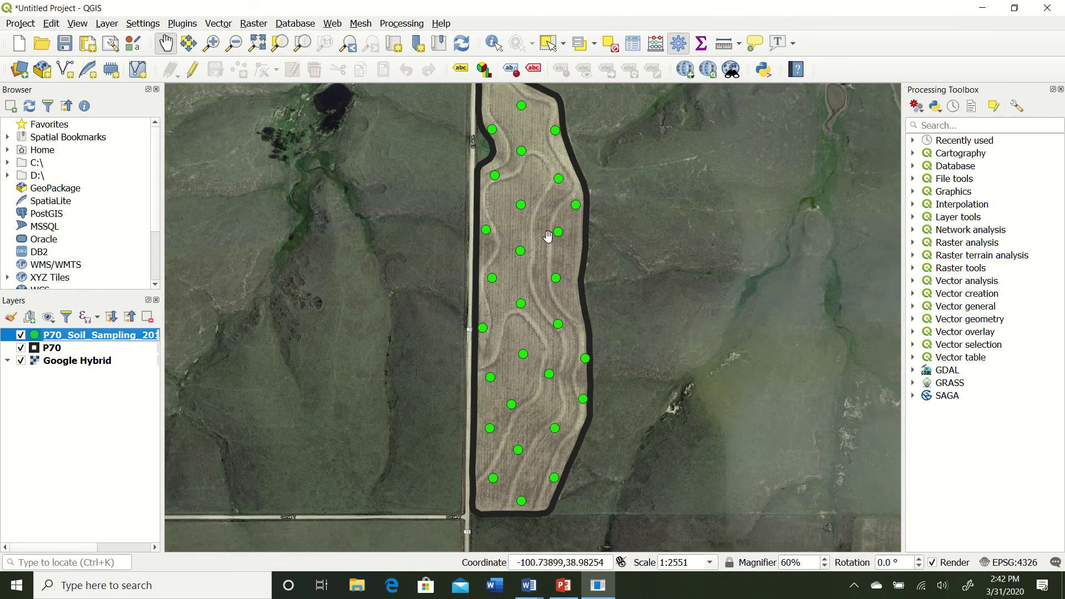
pyautogui.moveTo(552, 231); pyautogui.dragTo(610, 277)
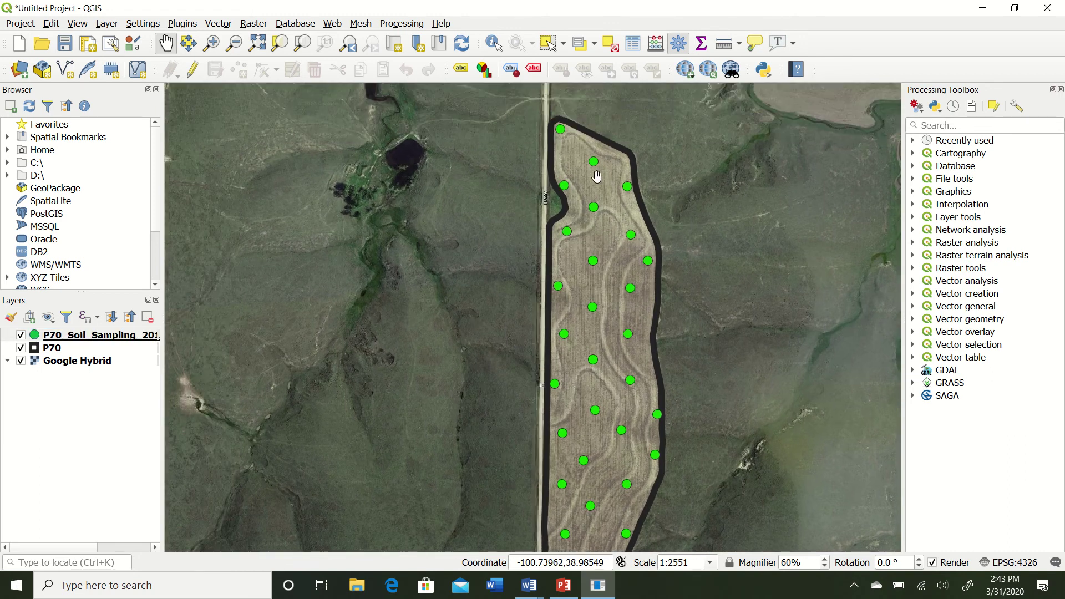
pyautogui.moveTo(626, 363); pyautogui.dragTo(612, 312)
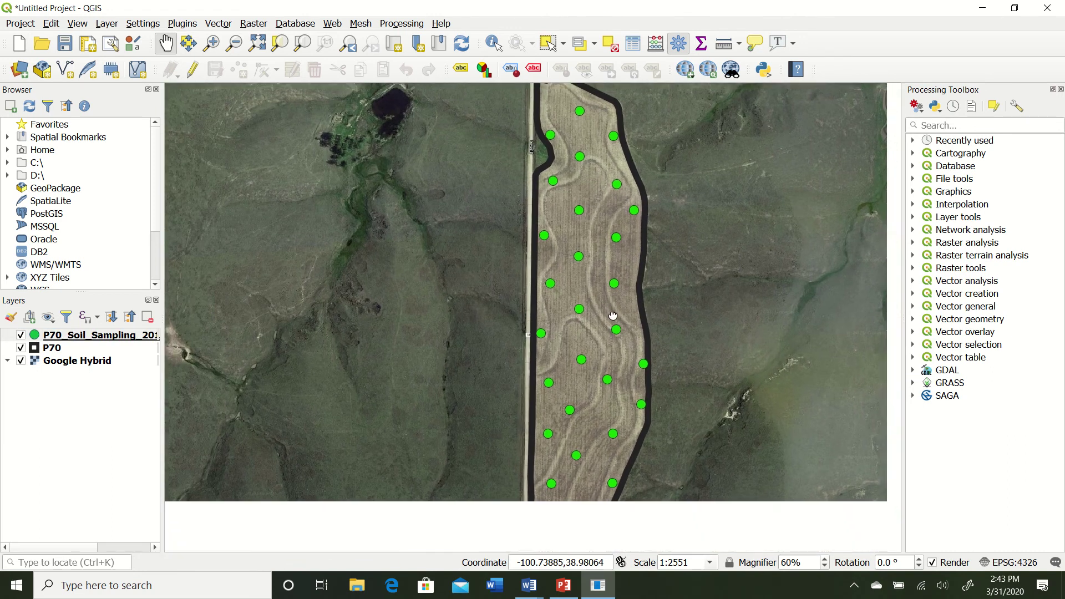
pyautogui.scroll(2, 591, 442)
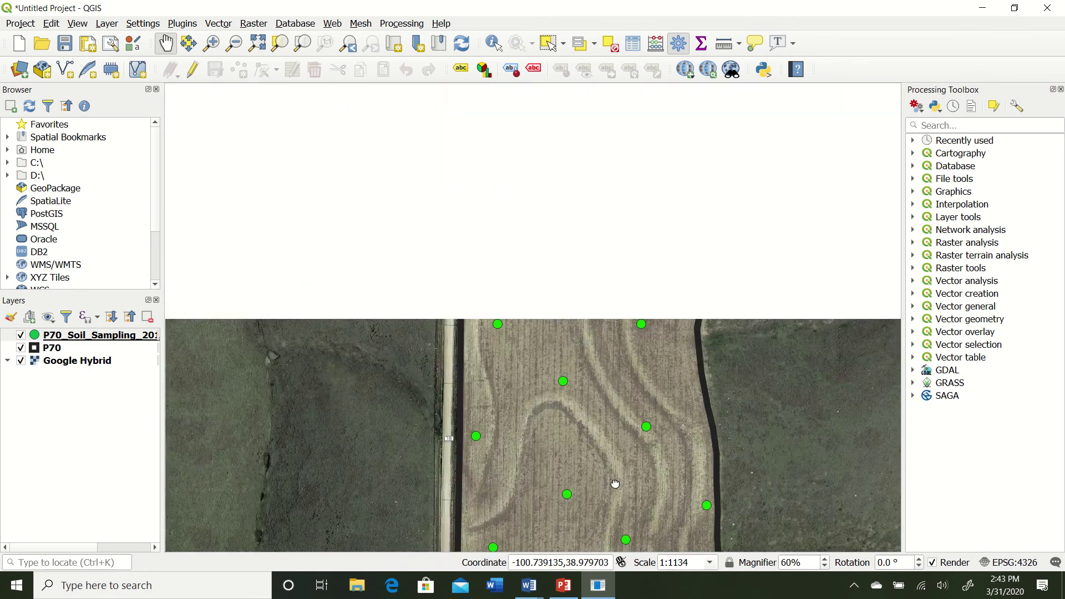
pyautogui.moveTo(620, 278); pyautogui.dragTo(615, 332)
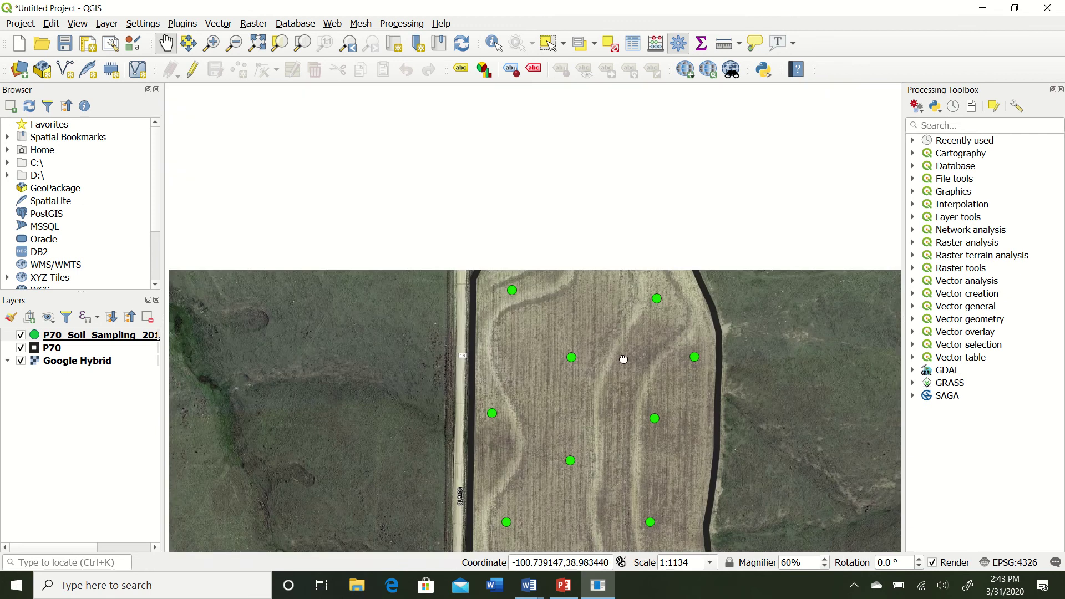
pyautogui.scroll(-2, 630, 298)
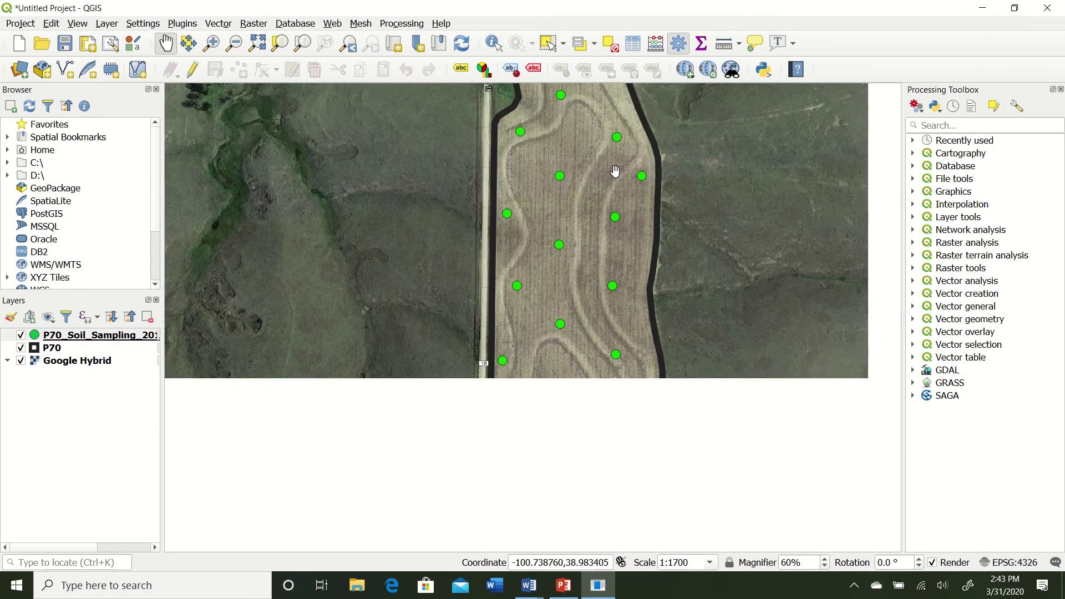
pyautogui.moveTo(640, 264); pyautogui.dragTo(654, 310)
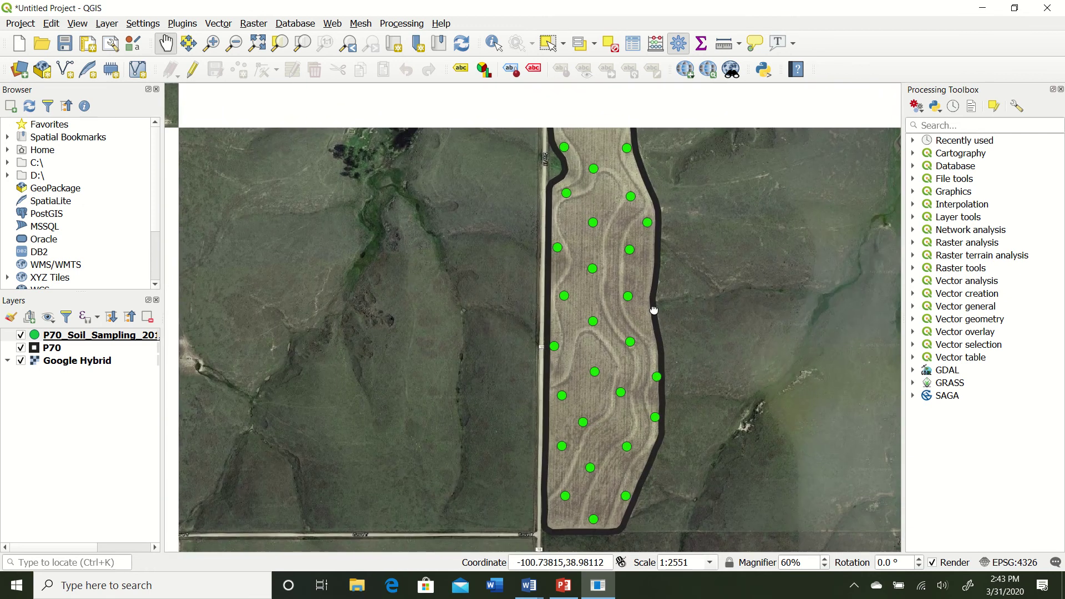
pyautogui.rightClick(97, 339)
pyautogui.click(86, 336)
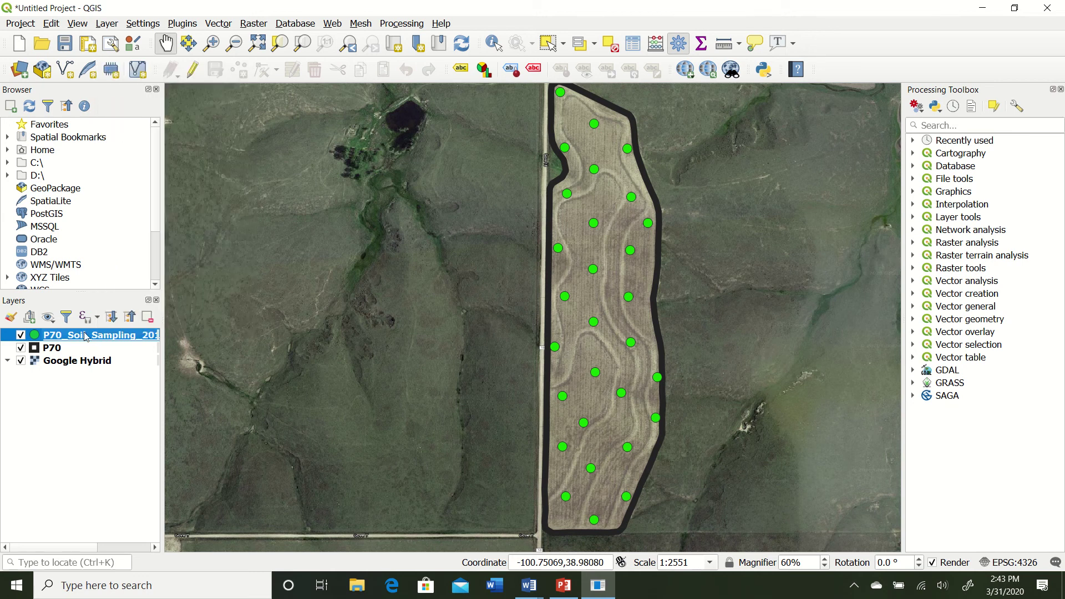
pyautogui.doubleClick(86, 336)
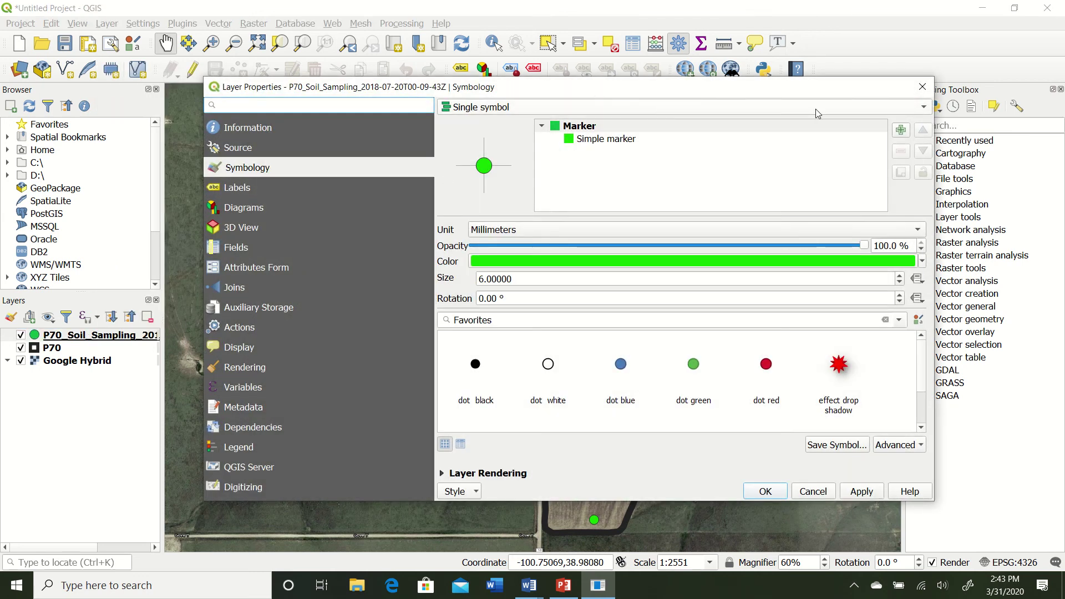
pyautogui.click(816, 111)
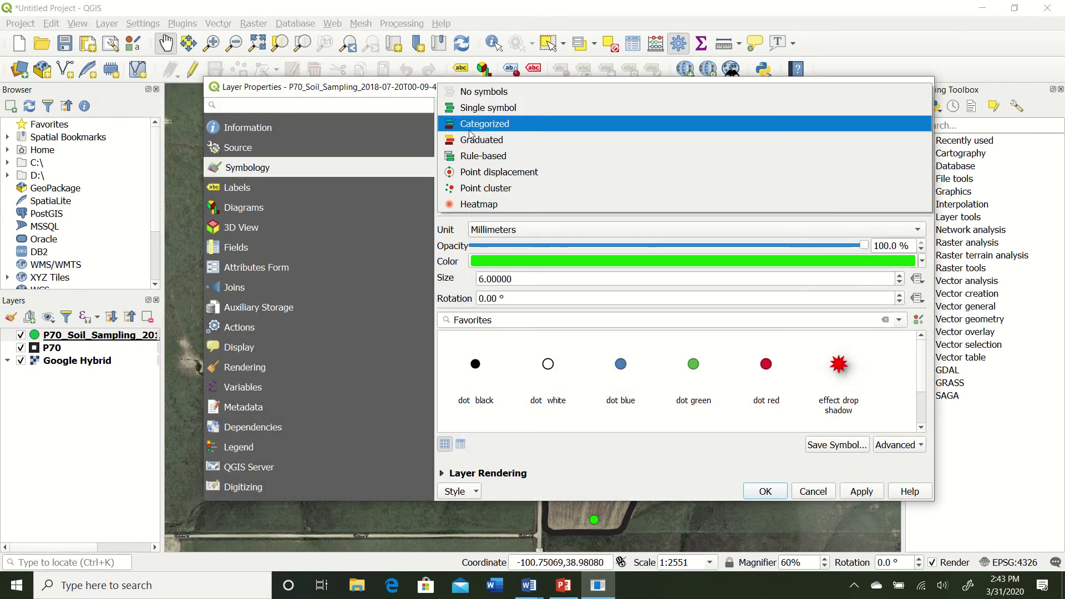
pyautogui.click(828, 91)
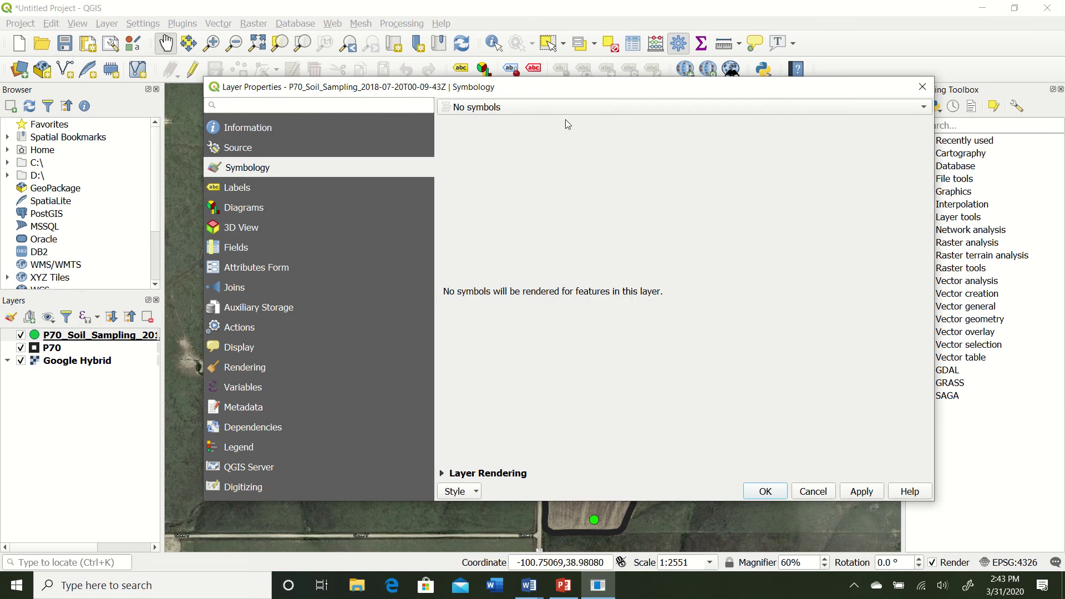
pyautogui.click(549, 107)
pyautogui.click(549, 122)
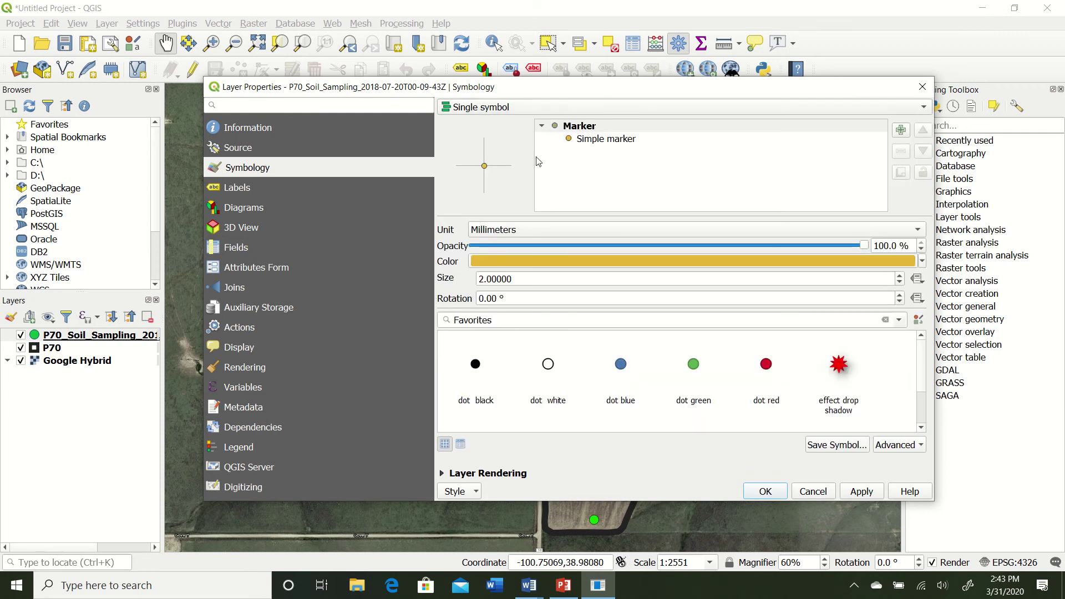
pyautogui.click(812, 491)
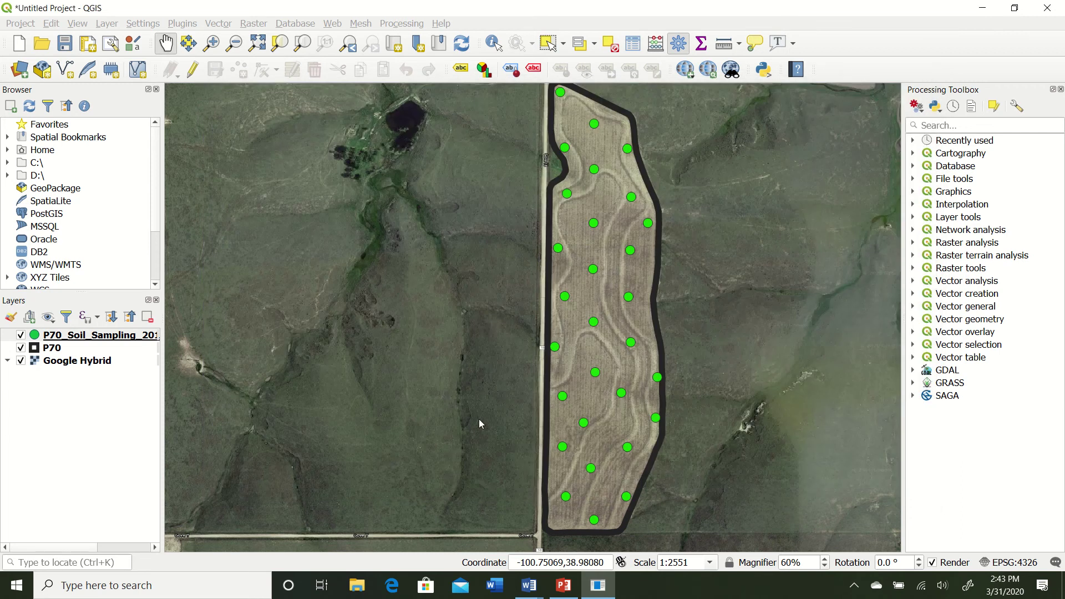
# Turn on single labels for the P70 soil sampling layer using the SampleID field and apply the labeling
pyautogui.doubleClick(81, 339)
pyautogui.click(255, 189)
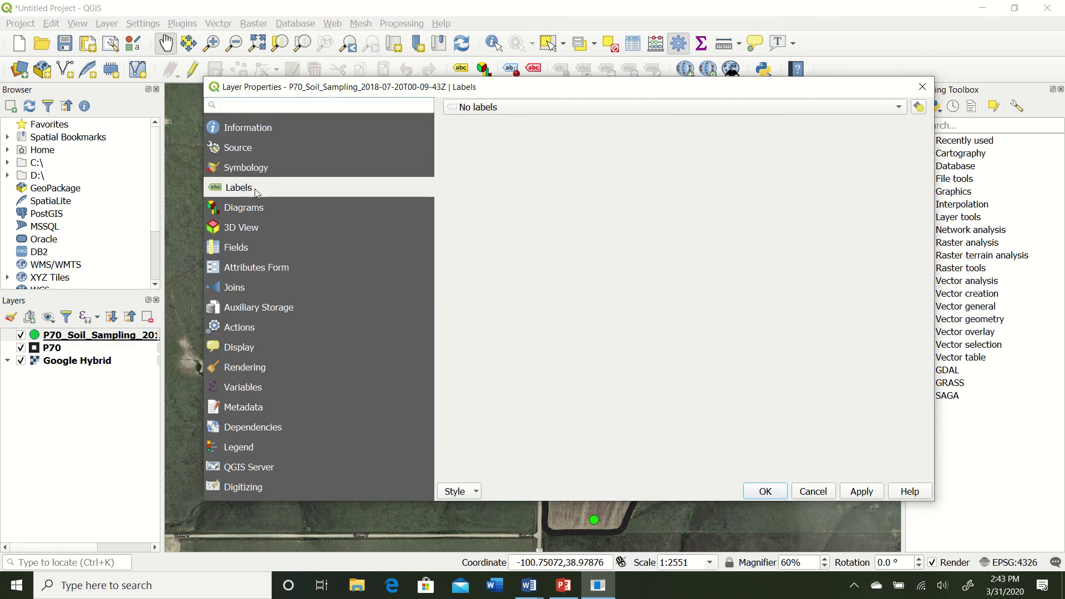
pyautogui.click(901, 111)
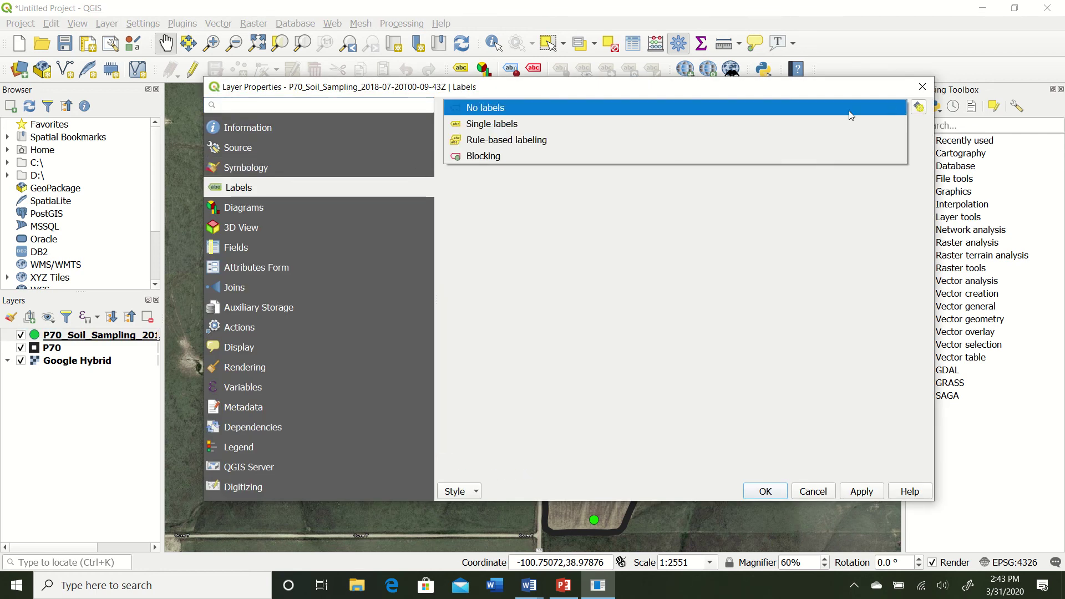
pyautogui.click(677, 124)
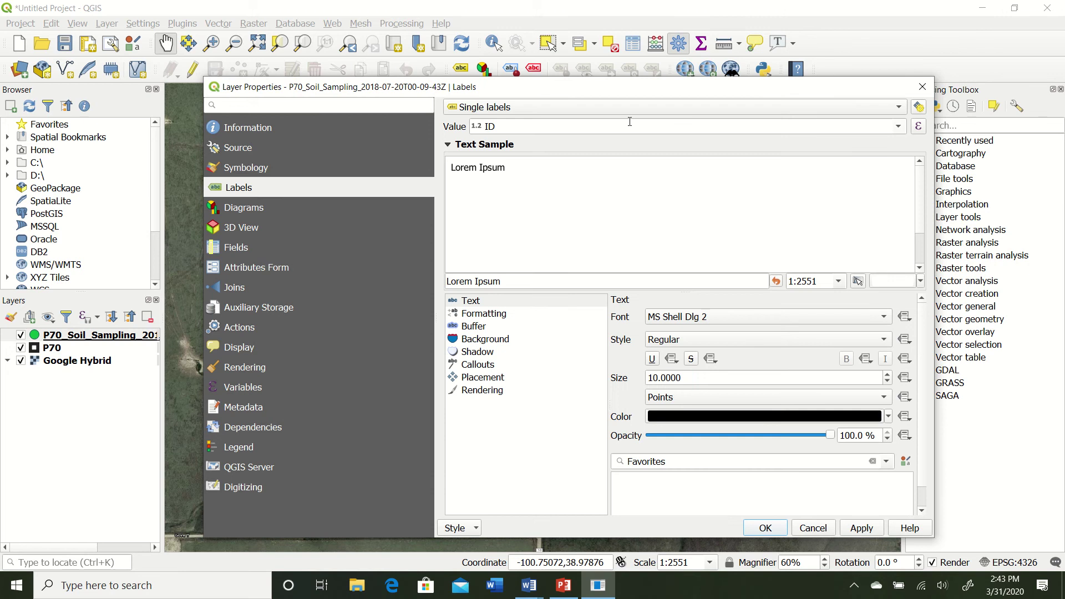
pyautogui.click(898, 127)
pyautogui.click(898, 127)
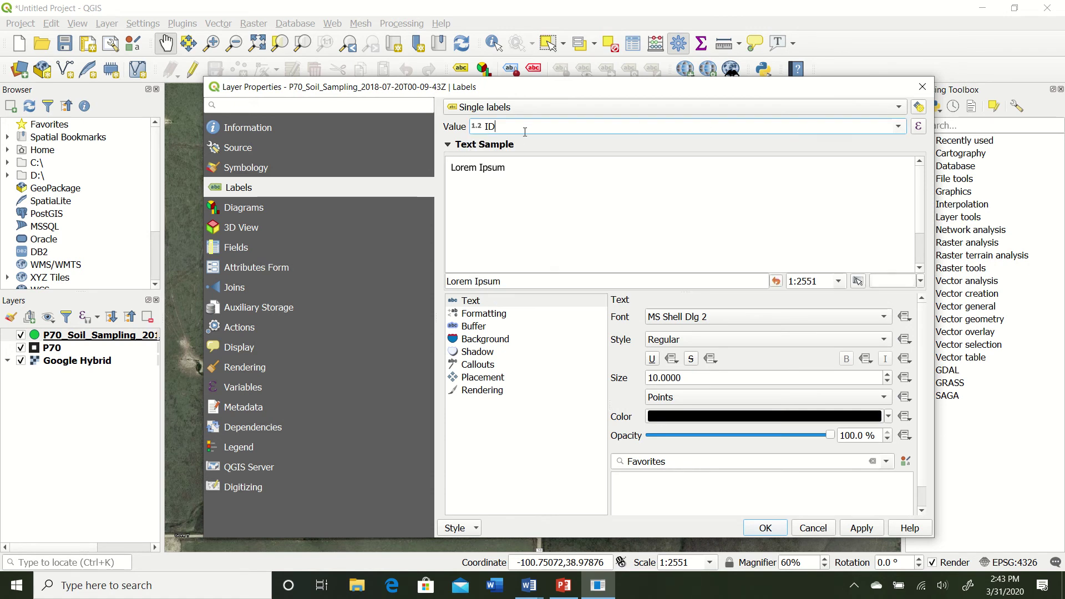
pyautogui.click(898, 126)
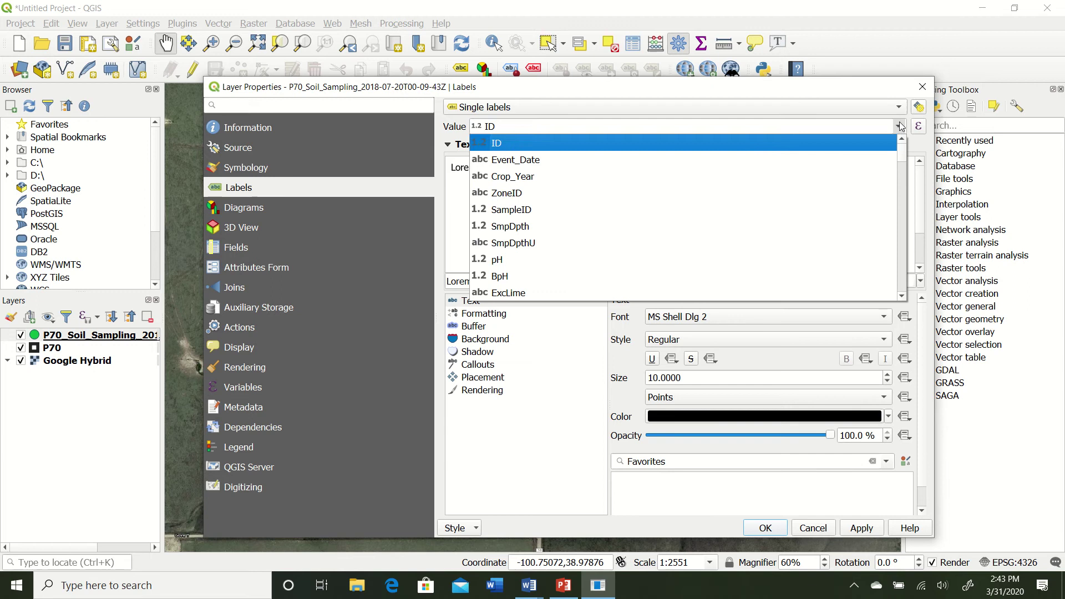
pyautogui.click(717, 208)
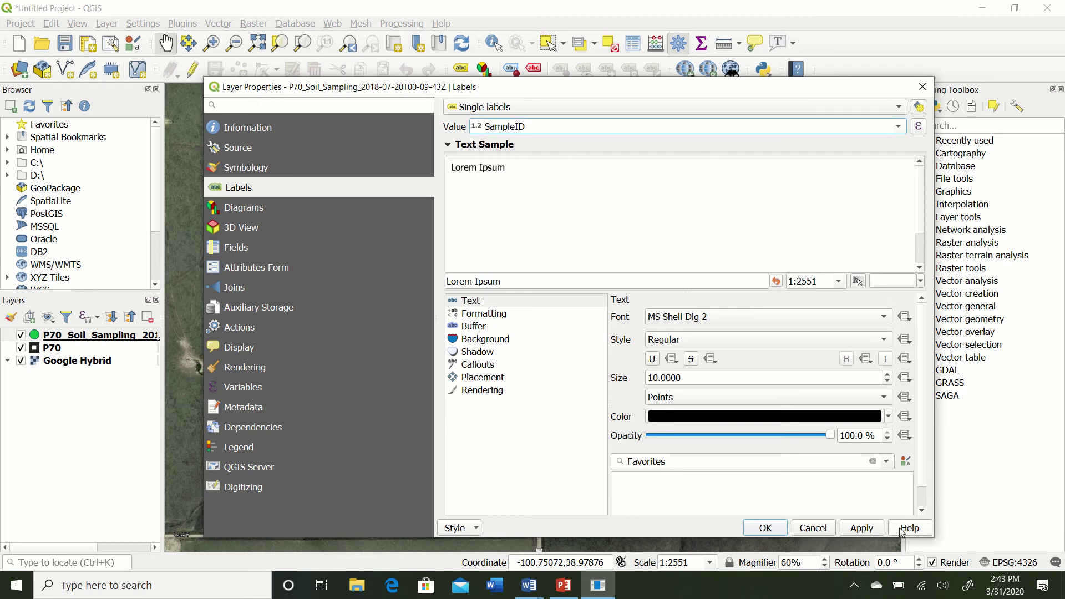
pyautogui.click(862, 527)
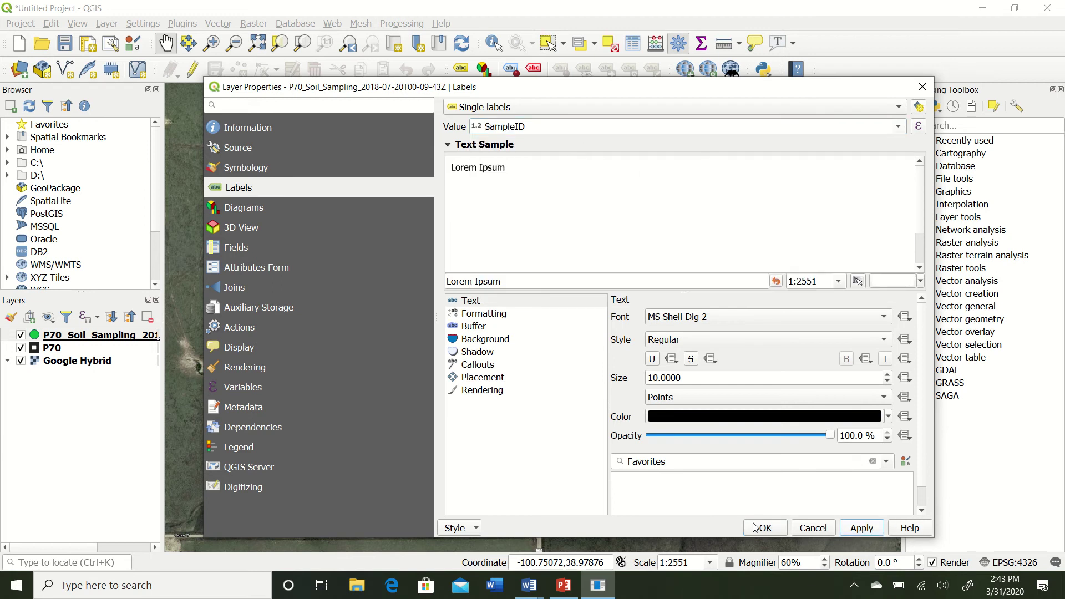
pyautogui.click(864, 530)
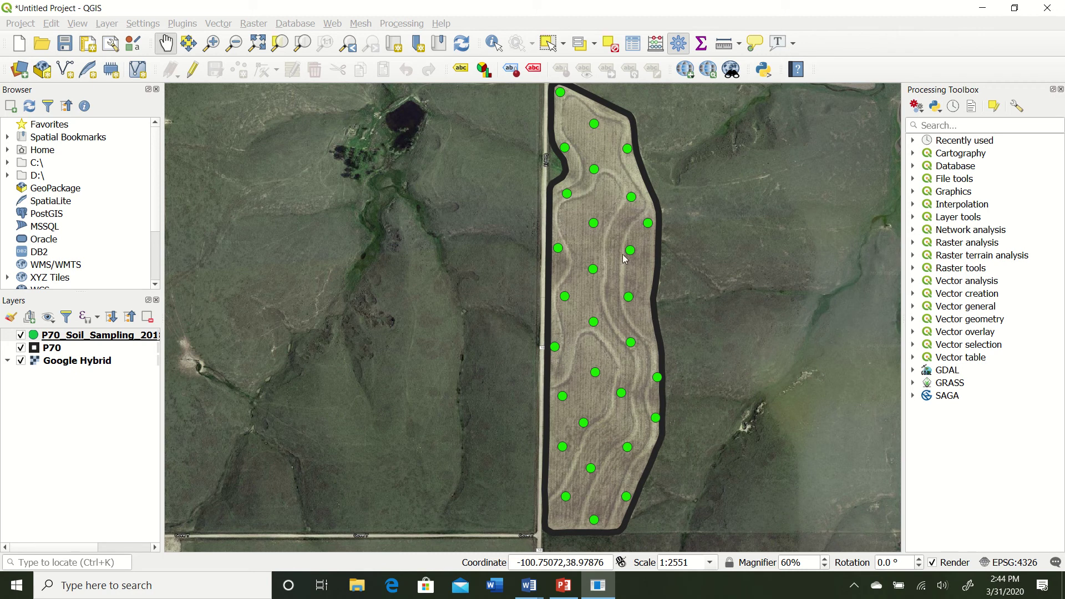
# Set the text size of the soil sampling layer's labels to 20 points
pyautogui.scroll(-2, 625, 259)
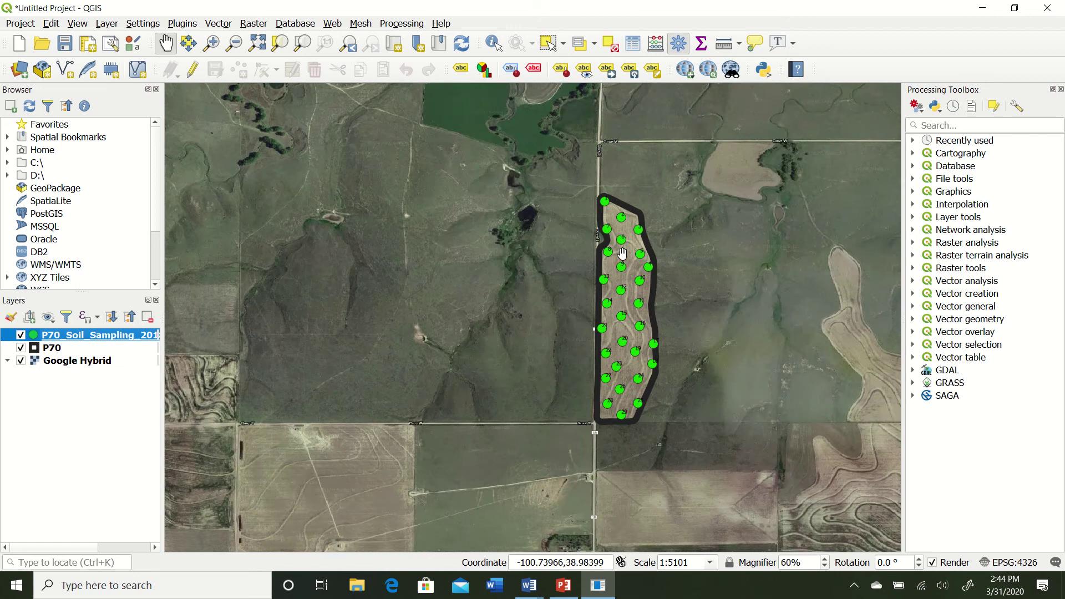
pyautogui.scroll(3, 620, 253)
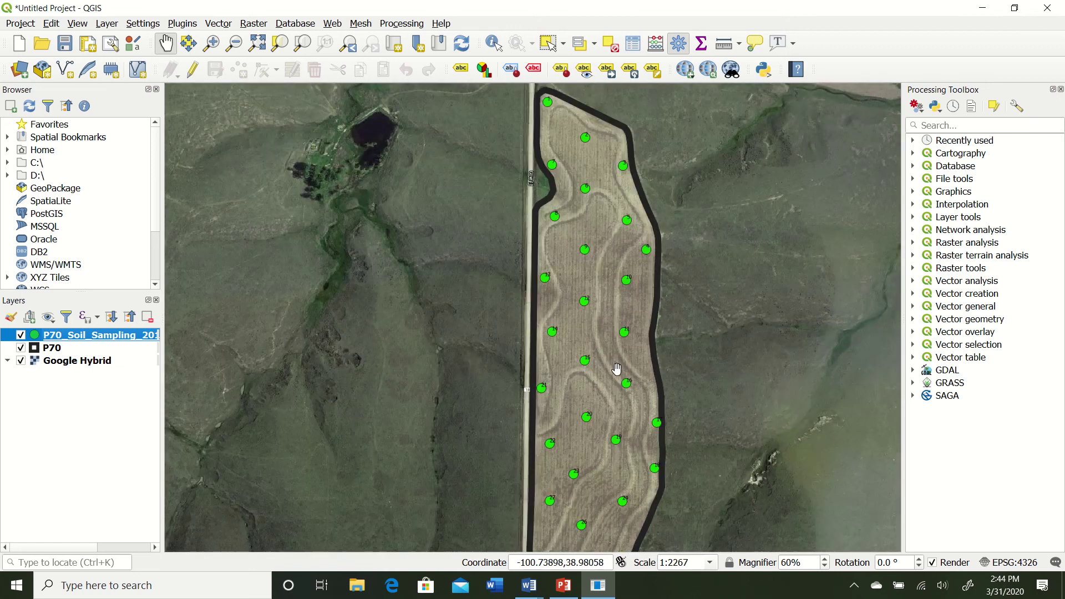
pyautogui.scroll(1, 594, 386)
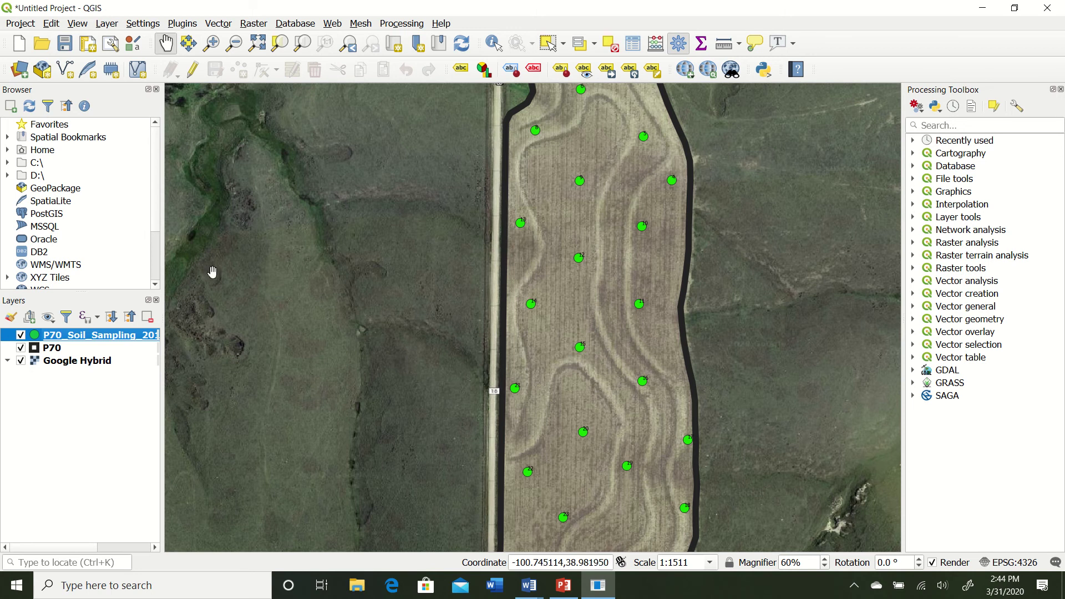
pyautogui.doubleClick(76, 339)
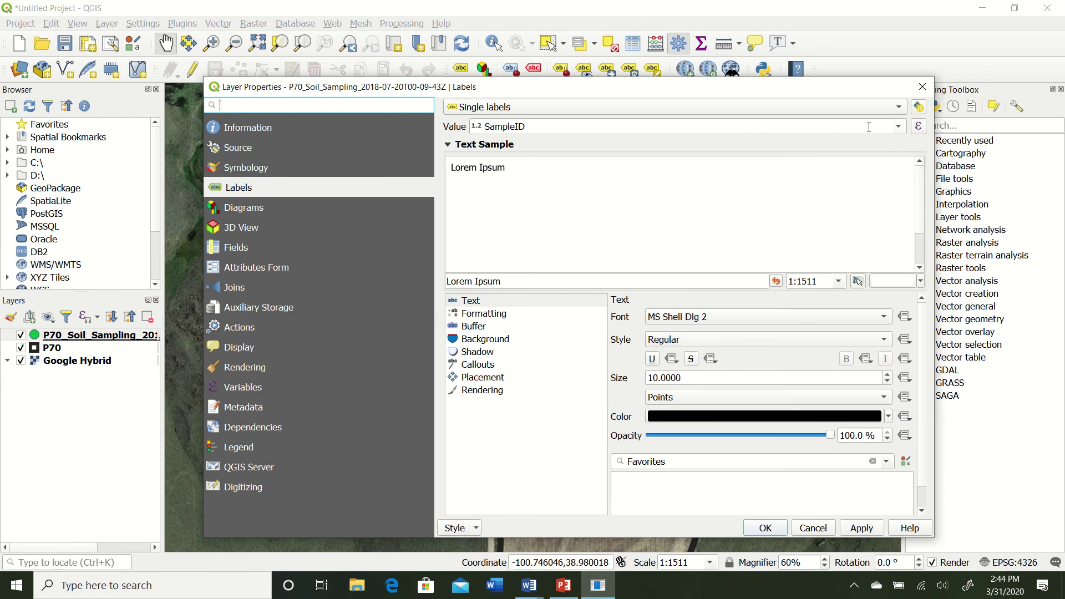
pyautogui.click(898, 127)
pyautogui.click(898, 127)
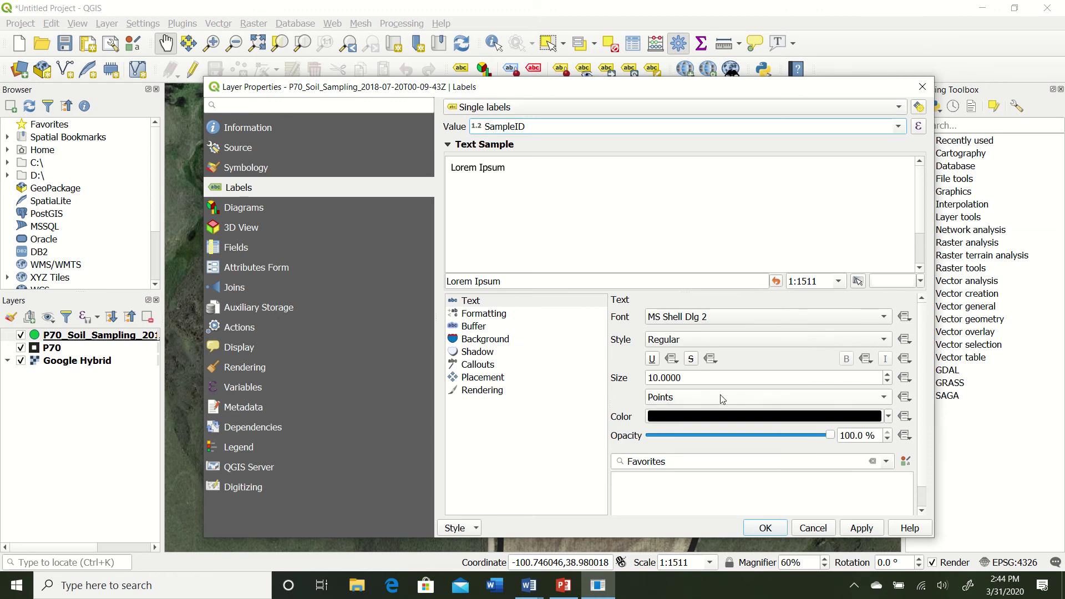
pyautogui.click(659, 378)
pyautogui.press('BackSpace')
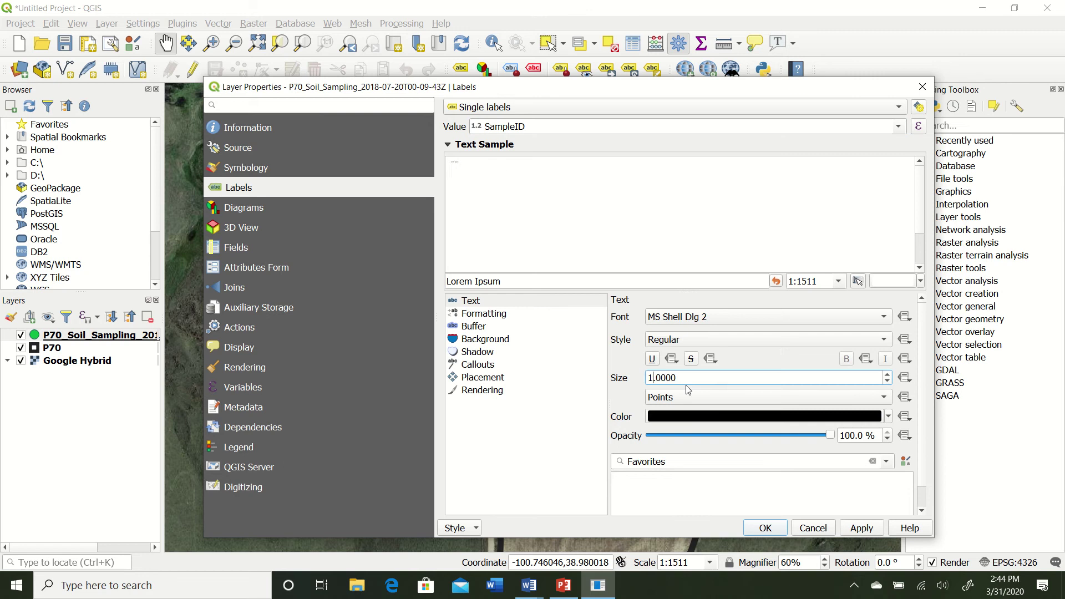
pyautogui.write('20')
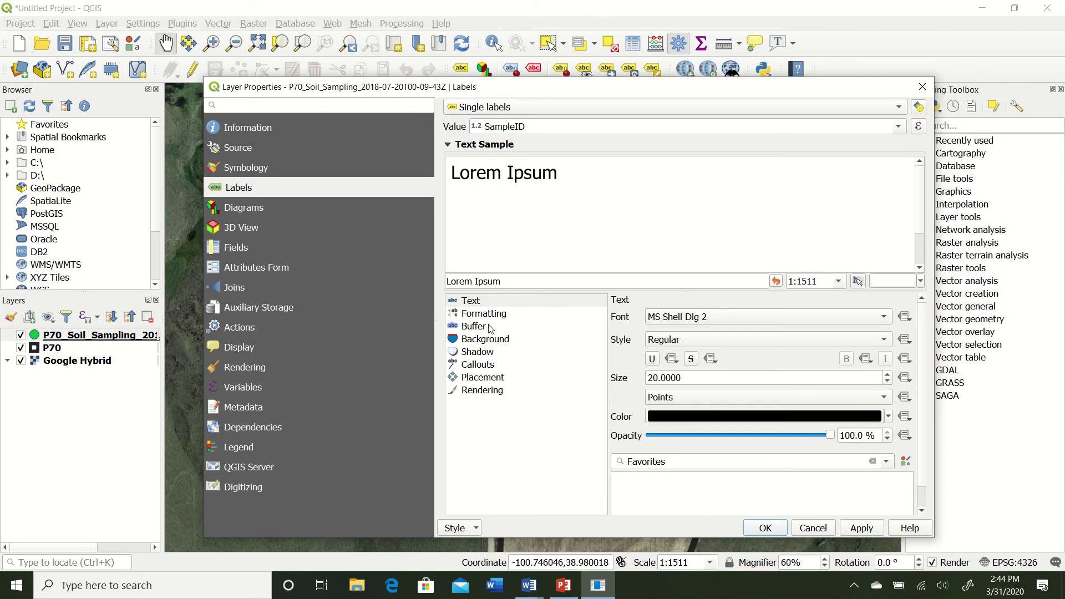
# Set the distance of the around-point label placement to 2 mm
pyautogui.click(484, 377)
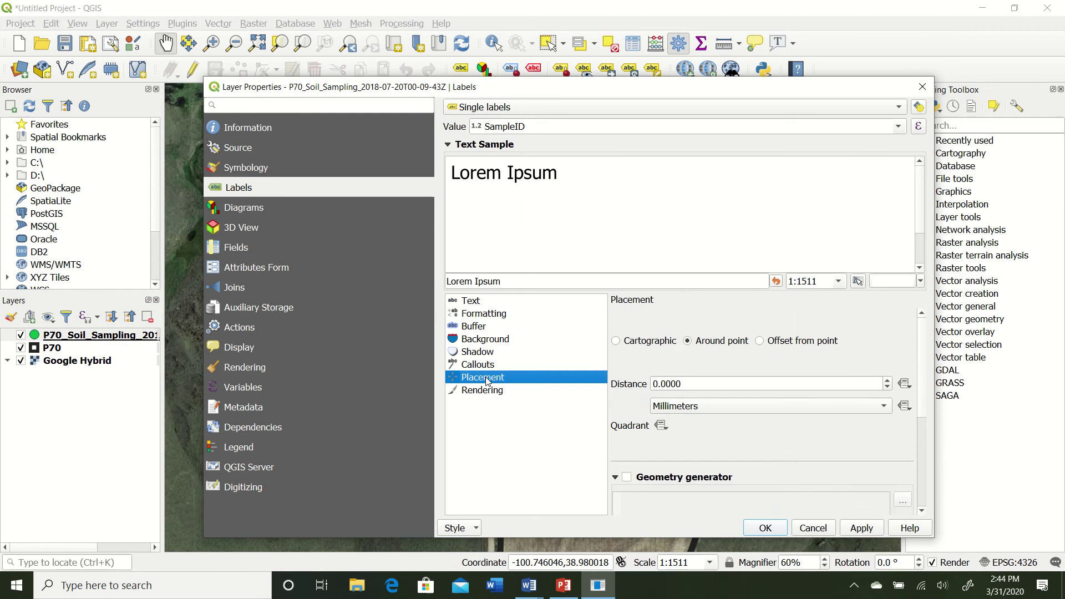
pyautogui.click(661, 385)
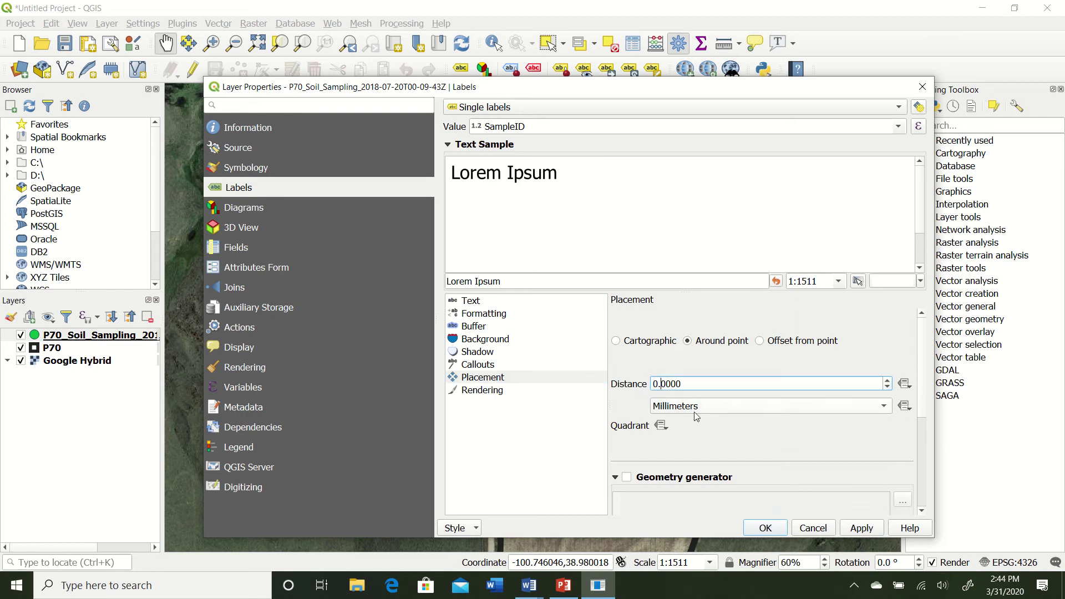
pyautogui.write('1')
pyautogui.press('BackSpace')
pyautogui.write('2')
pyautogui.click(760, 342)
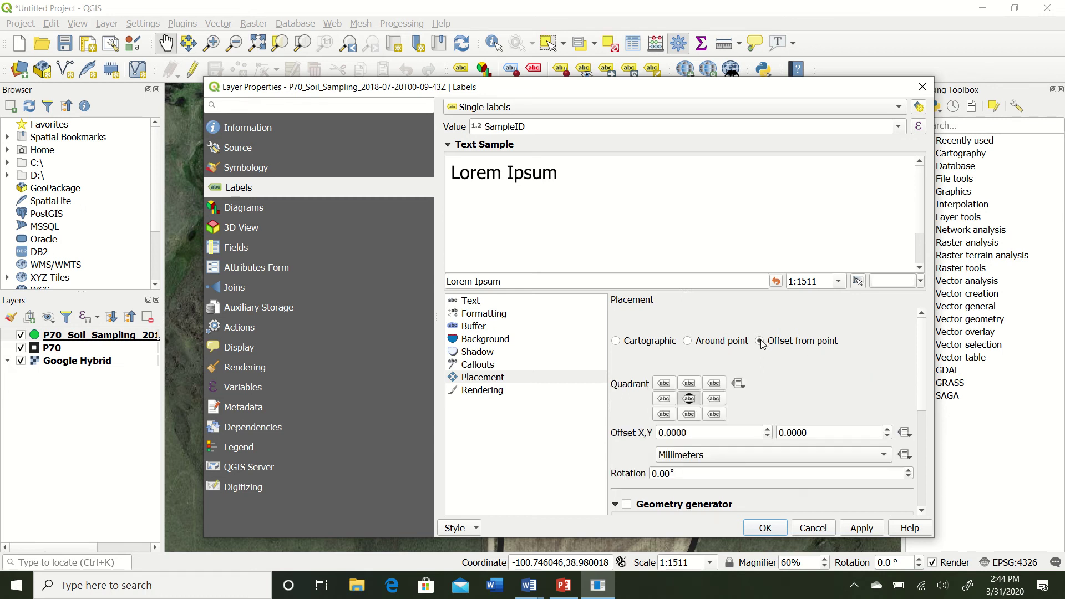
pyautogui.click(691, 385)
pyautogui.click(716, 385)
# Choose around-point placement for the labels, then apply and accept the layer's label settings
pyautogui.click(689, 341)
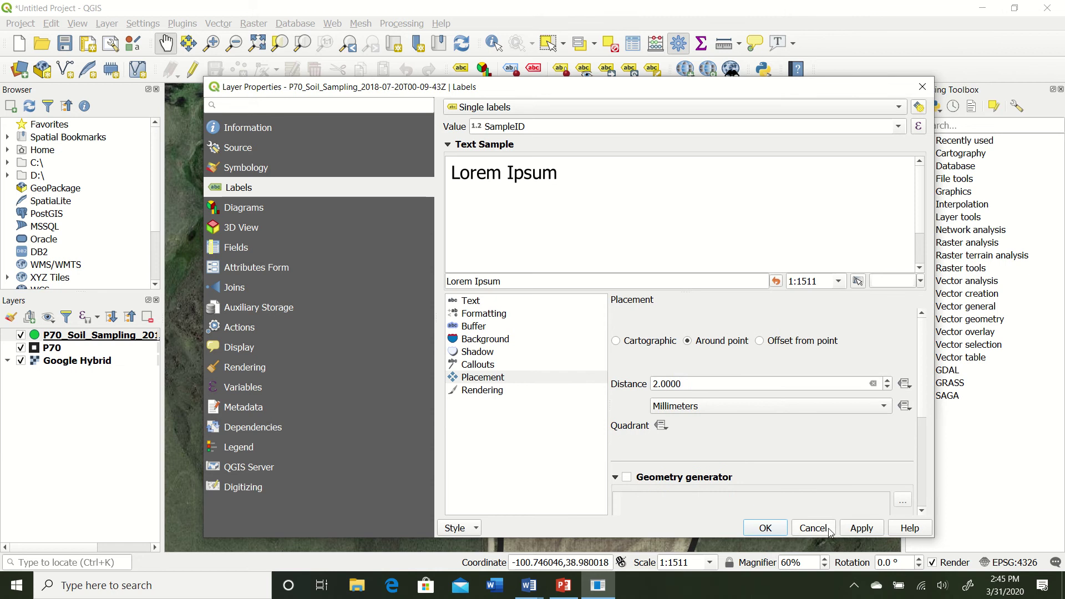
pyautogui.click(863, 529)
pyautogui.click(765, 527)
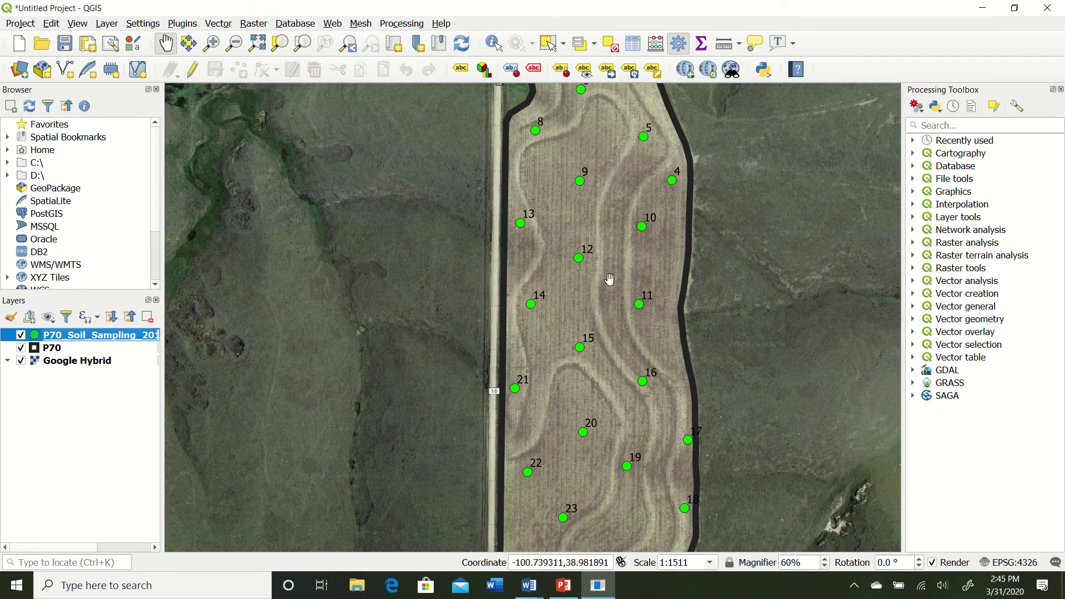
# Examine the SampleID labels beside the sampling points across the whole P70 field
pyautogui.scroll(-1, 622, 282)
pyautogui.moveTo(617, 211); pyautogui.dragTo(631, 317)
pyautogui.scroll(1, 601, 183)
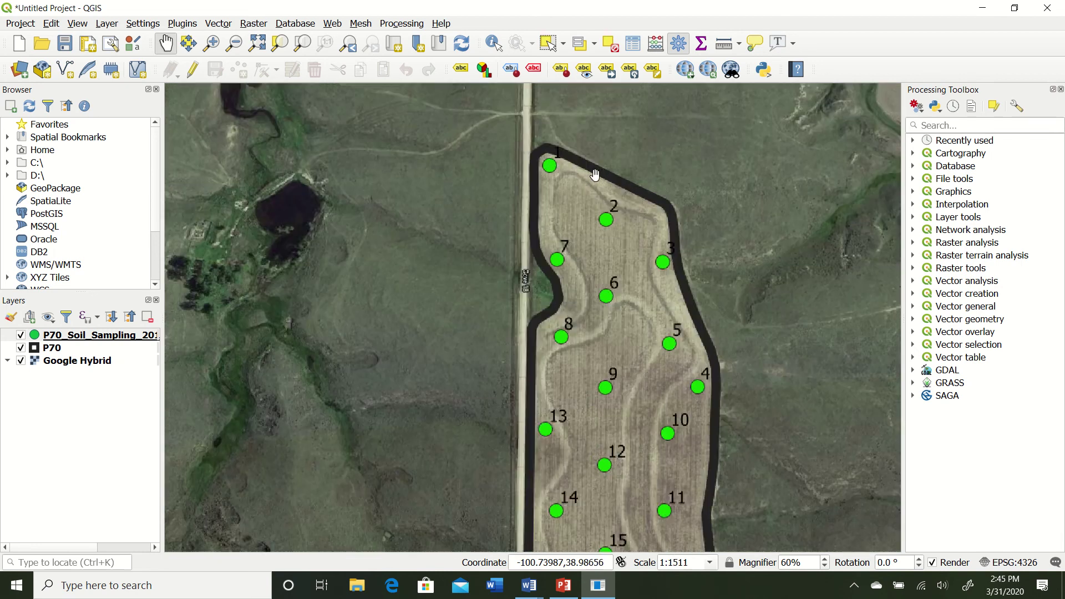
pyautogui.scroll(1, 604, 215)
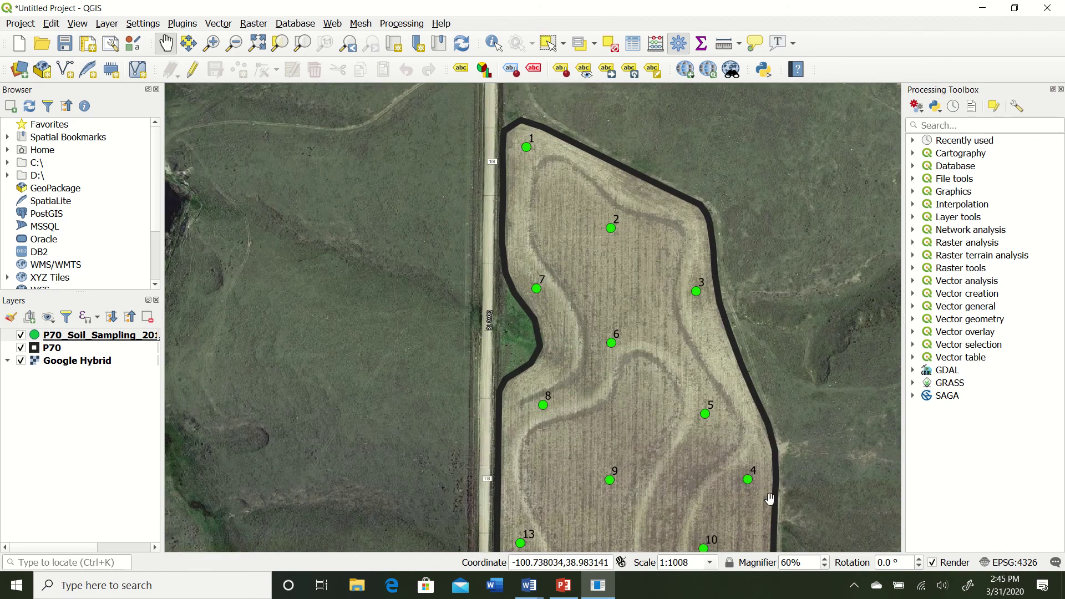
pyautogui.scroll(-2, 704, 471)
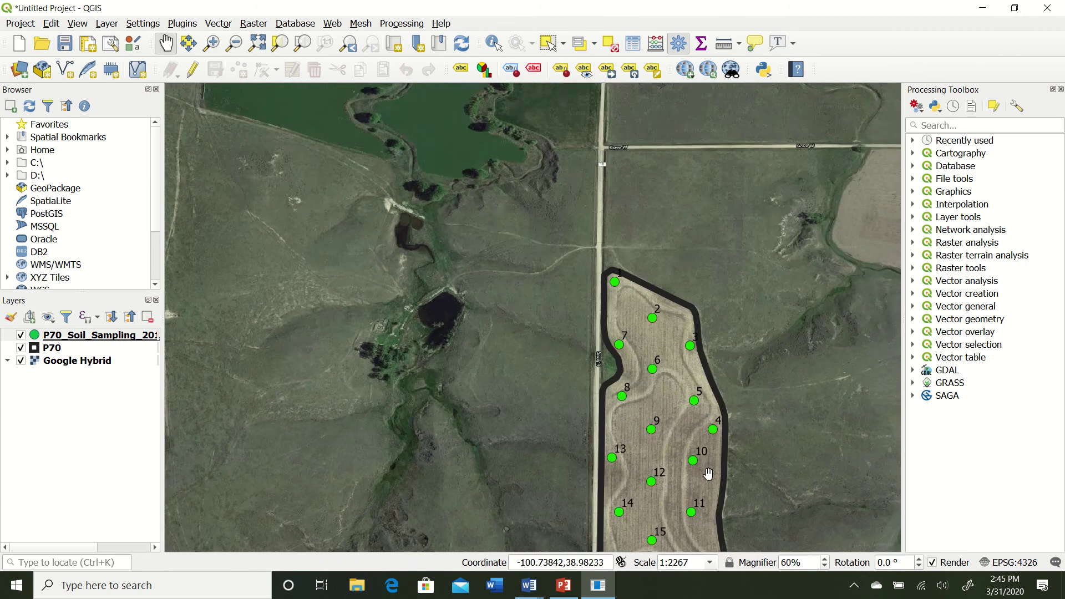
pyautogui.moveTo(704, 471); pyautogui.dragTo(635, 205)
pyautogui.scroll(-1, 632, 408)
pyautogui.moveTo(426, 316); pyautogui.dragTo(423, 302)
# Open the attribute table of the P70 soil sampling layer
pyautogui.rightClick(82, 336)
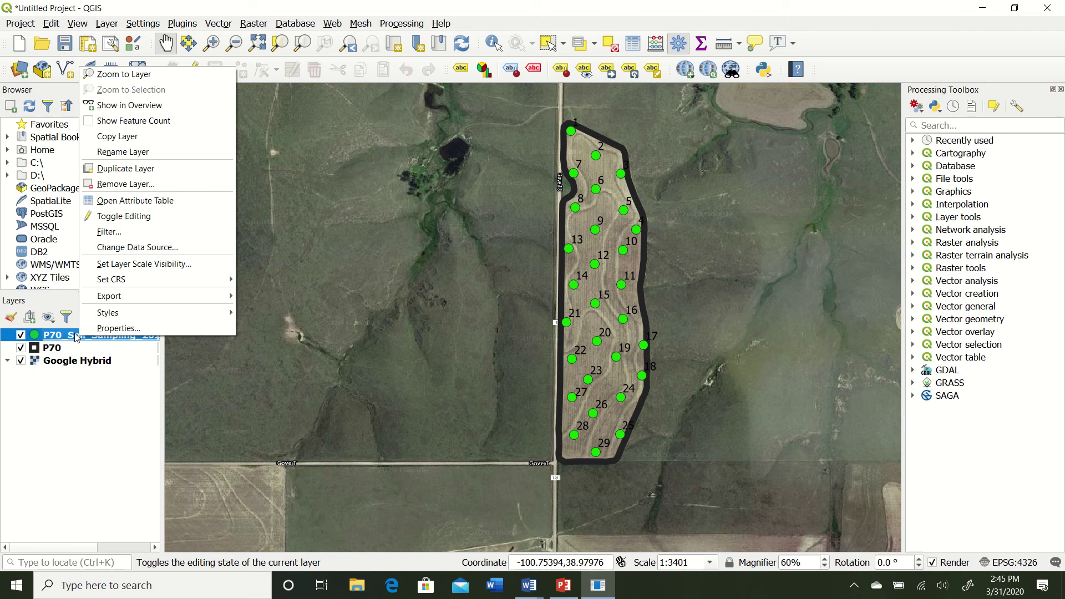
pyautogui.click(140, 200)
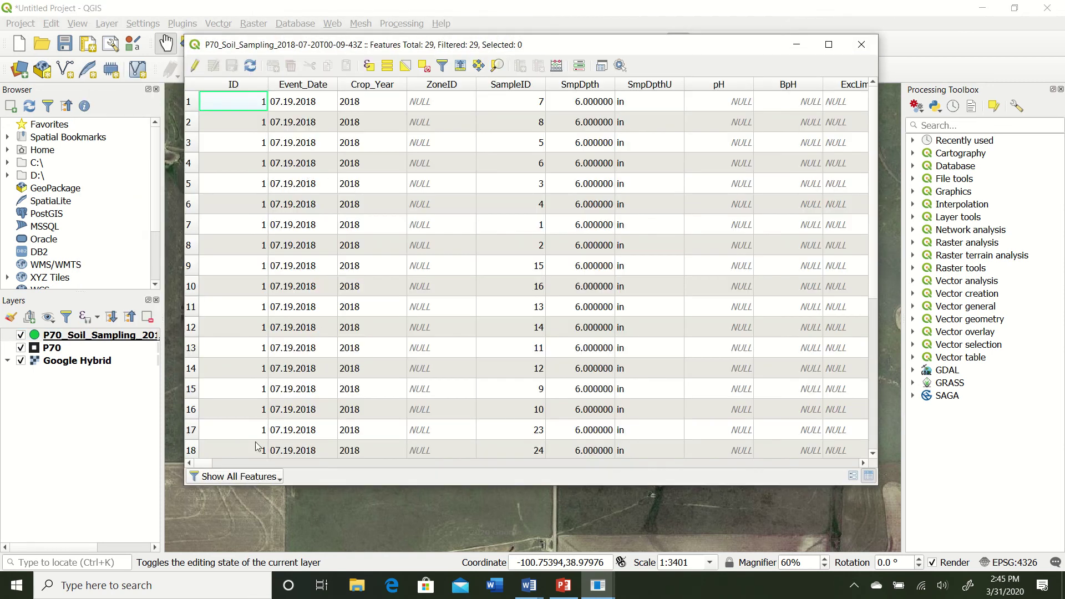
# Examine the soil sampling layer's attribute columns through to Comments, then close the table
pyautogui.moveTo(205, 466)
pyautogui.mouseDown()
pyautogui.moveTo(244, 466)
pyautogui.moveTo(213, 459)
pyautogui.mouseUp()
pyautogui.moveTo(200, 465); pyautogui.dragTo(733, 461)
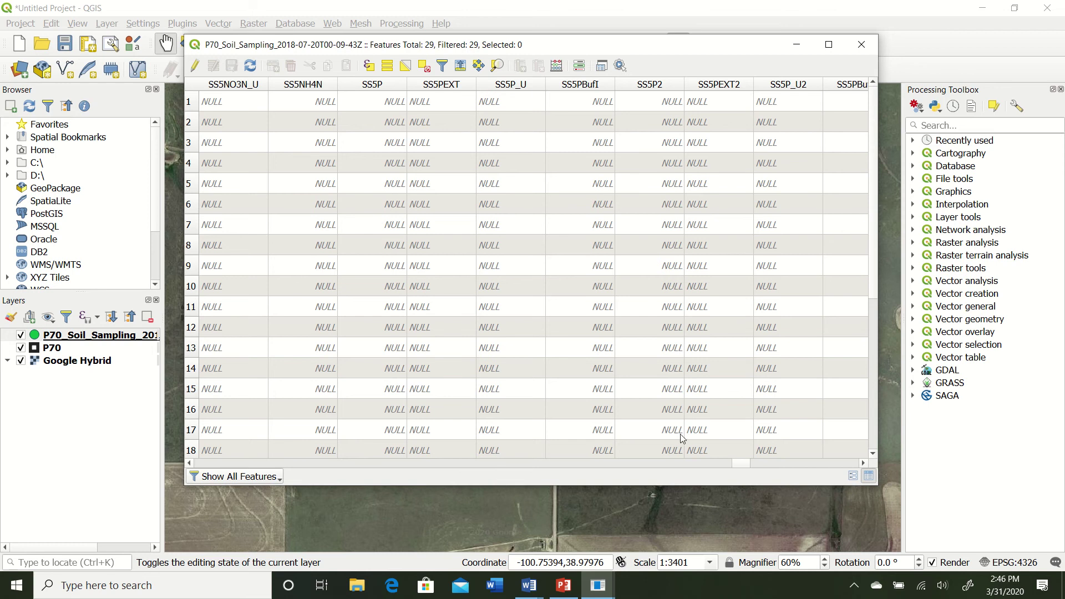
pyautogui.moveTo(744, 466); pyautogui.dragTo(860, 460)
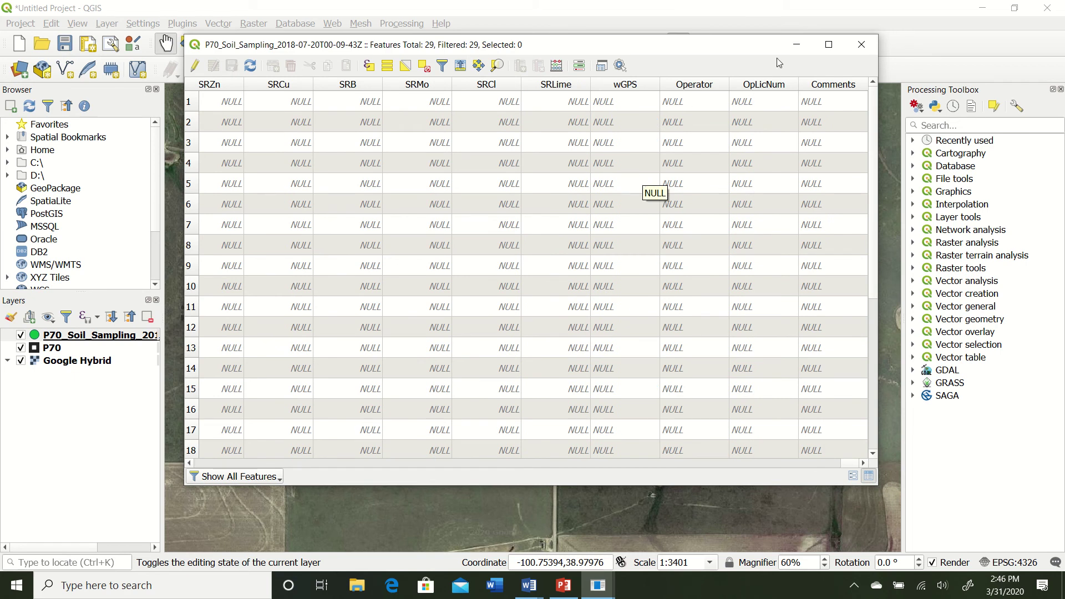
pyautogui.click(861, 44)
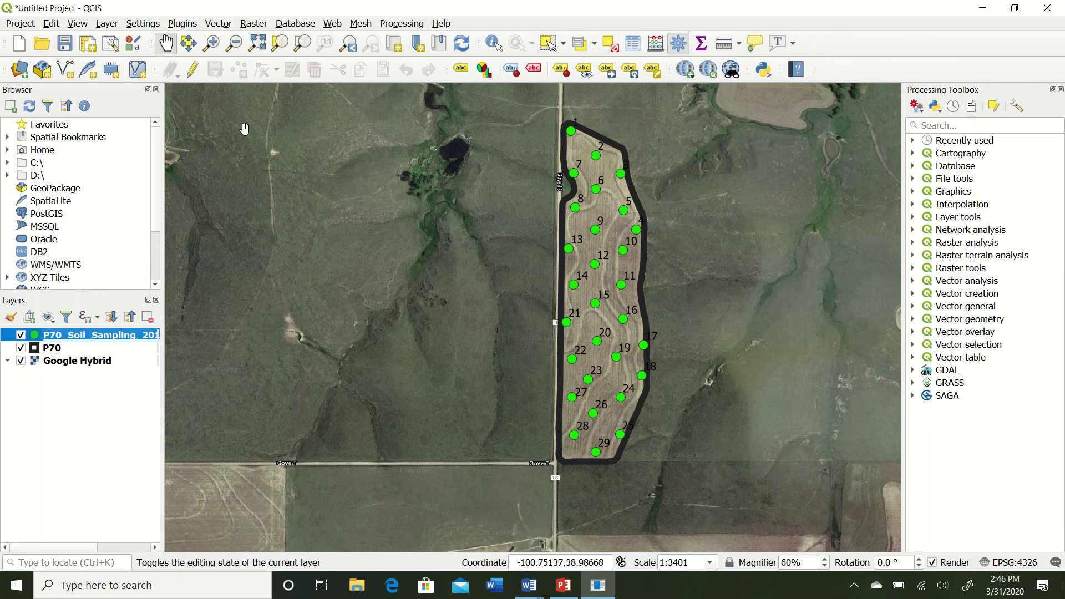
# Start adding a delimited text layer and load P70_Soil_Test_Results.csv from the QGIS_Introduction folder as its source
pyautogui.click(107, 25)
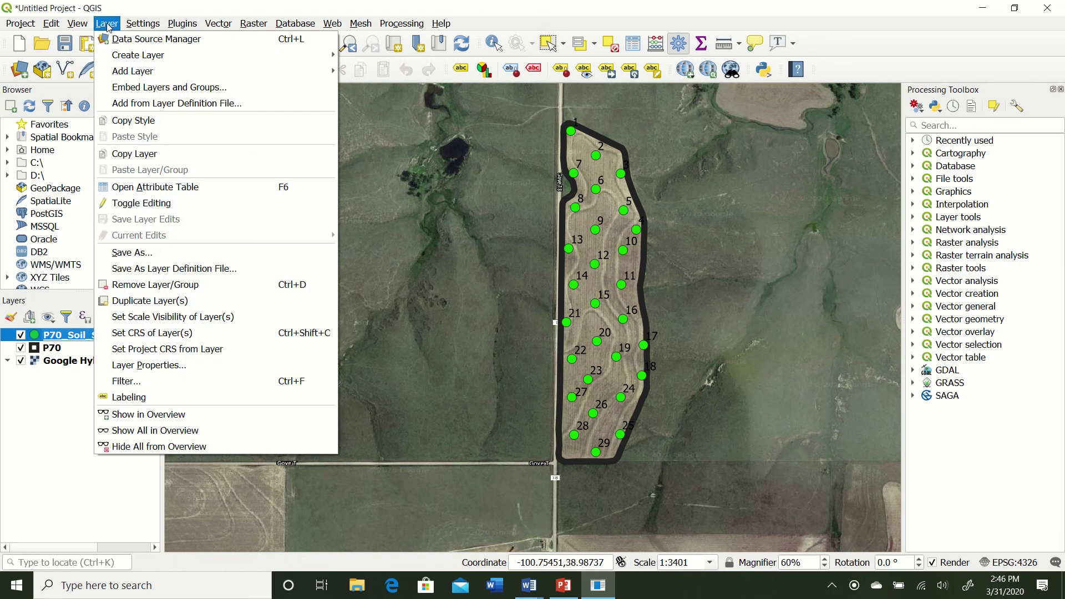
pyautogui.moveTo(117, 72)
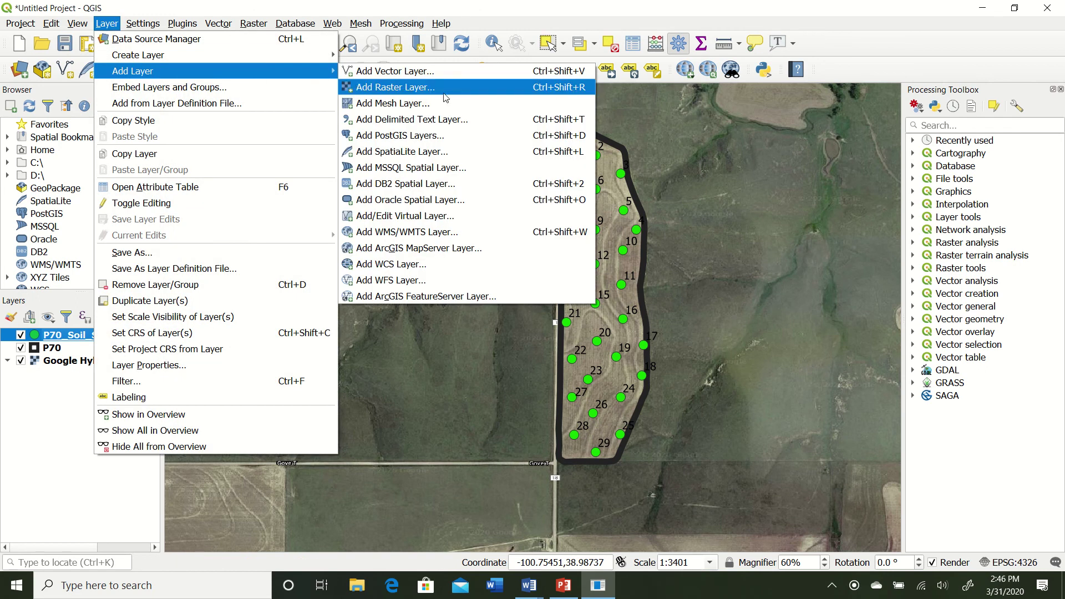
pyautogui.click(459, 122)
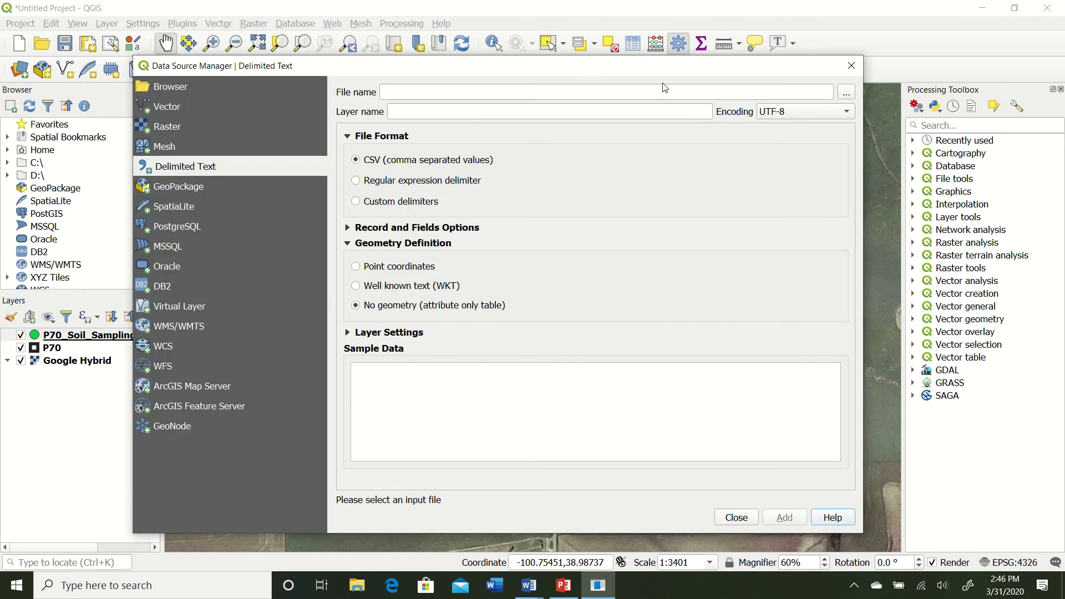
pyautogui.click(847, 92)
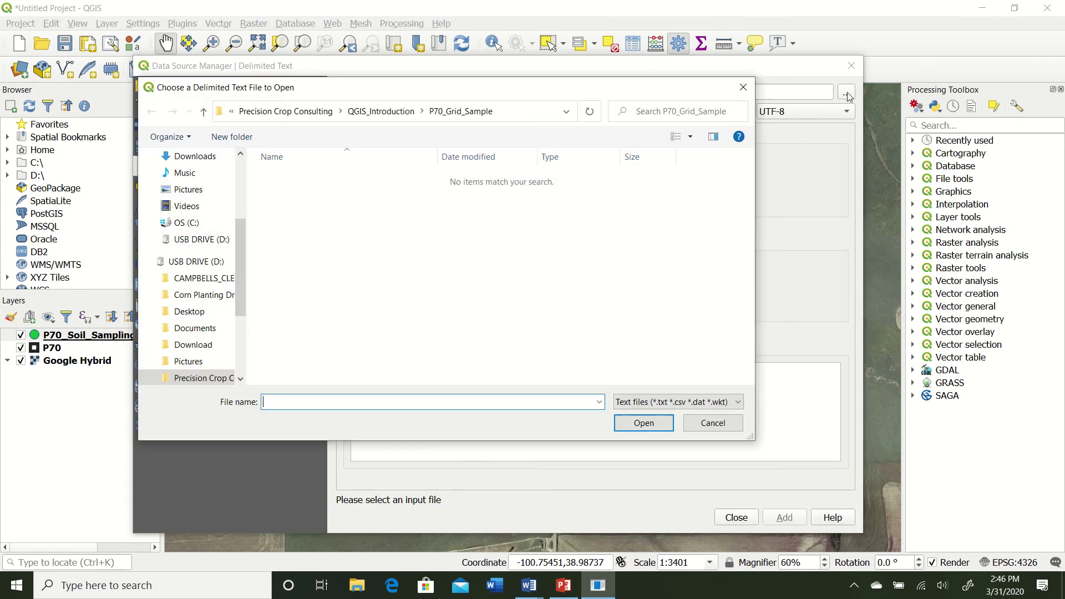
pyautogui.click(386, 112)
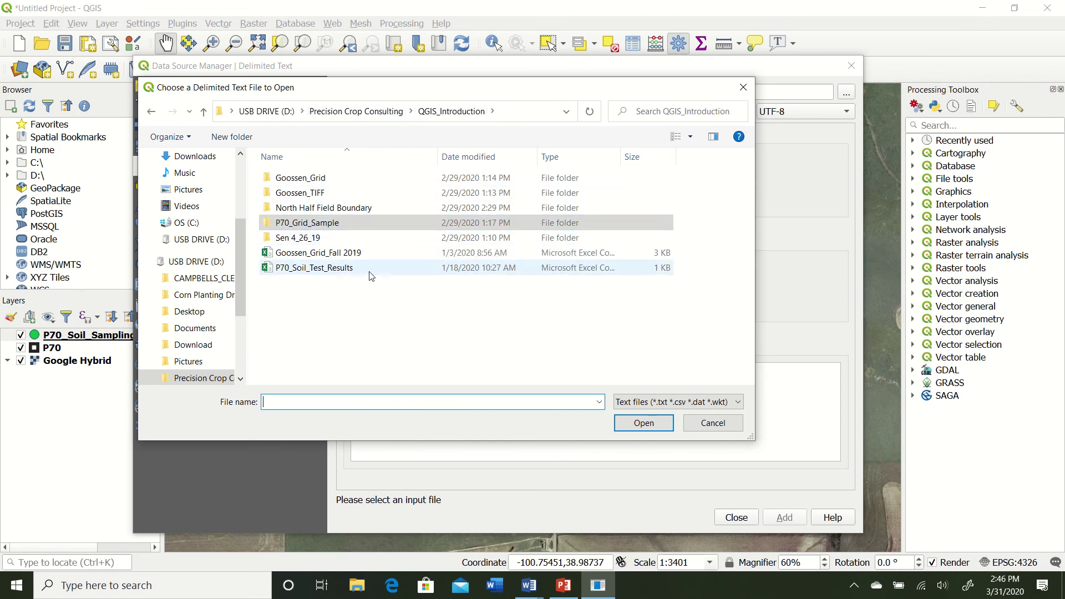
pyautogui.click(479, 270)
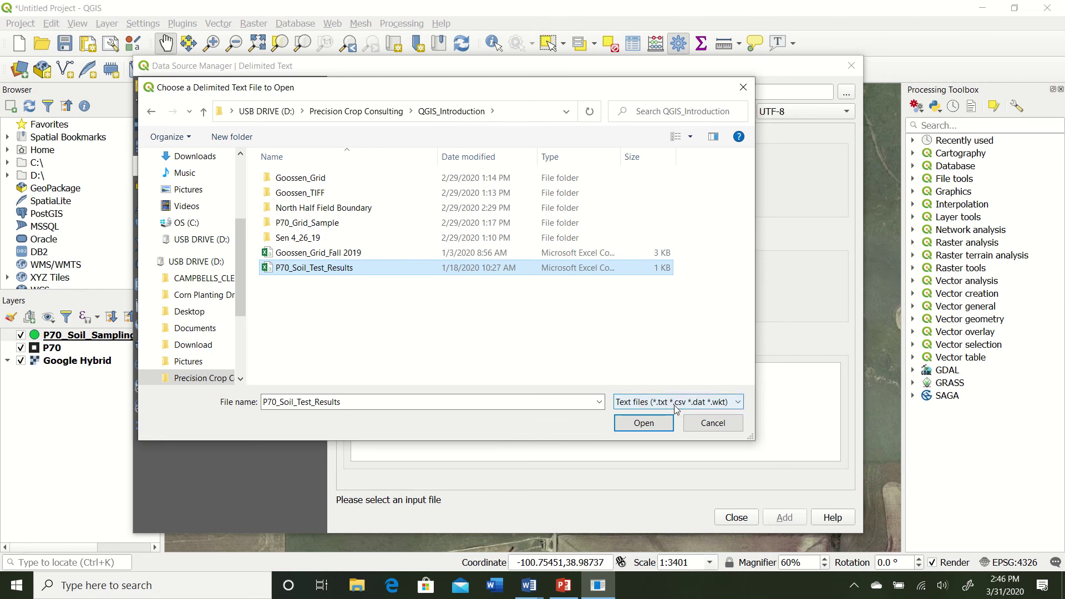
pyautogui.click(653, 424)
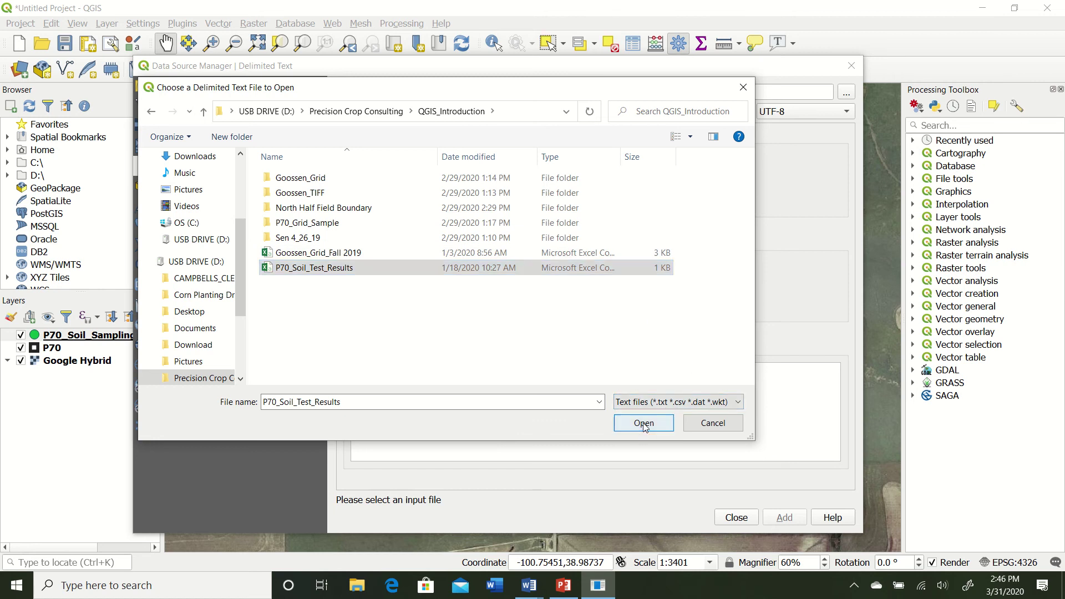
# Set the soil test results to no geometry, check the sample data, and add them to the project as an attribute-only table
pyautogui.click(356, 267)
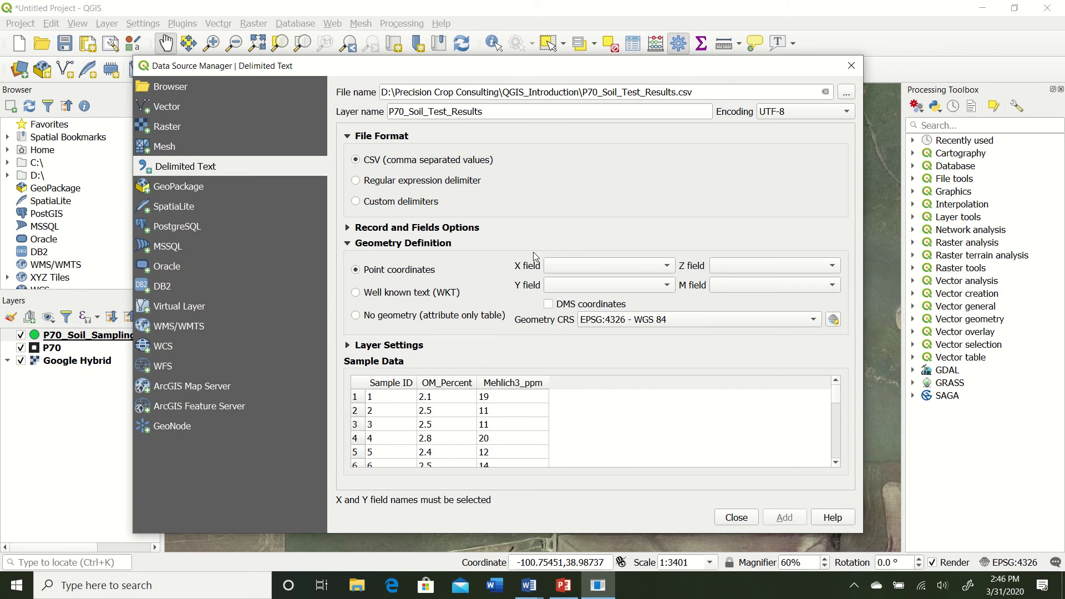
pyautogui.click(668, 265)
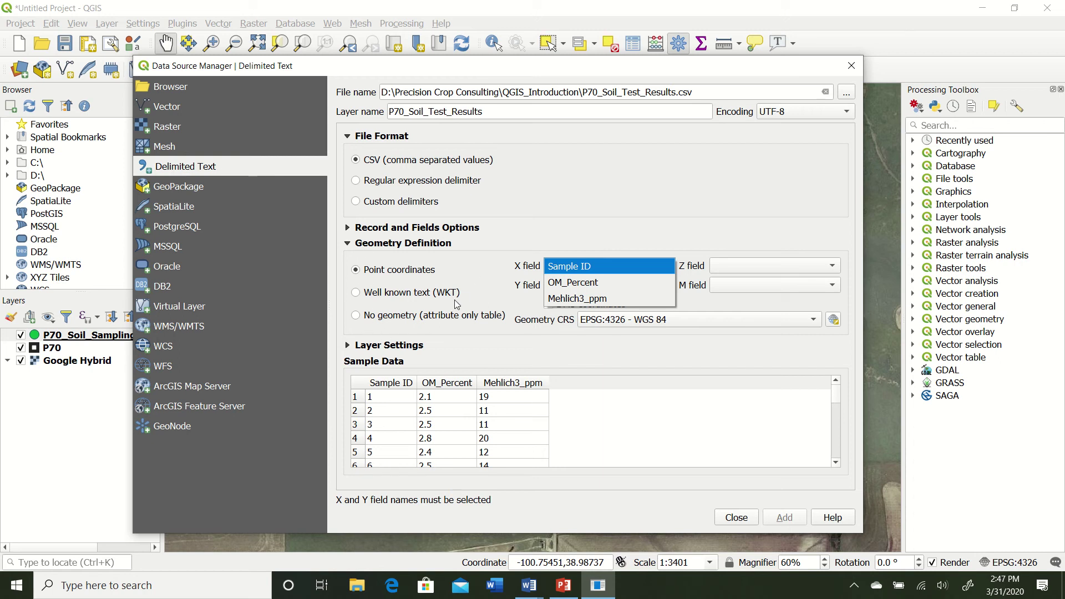
pyautogui.click(356, 316)
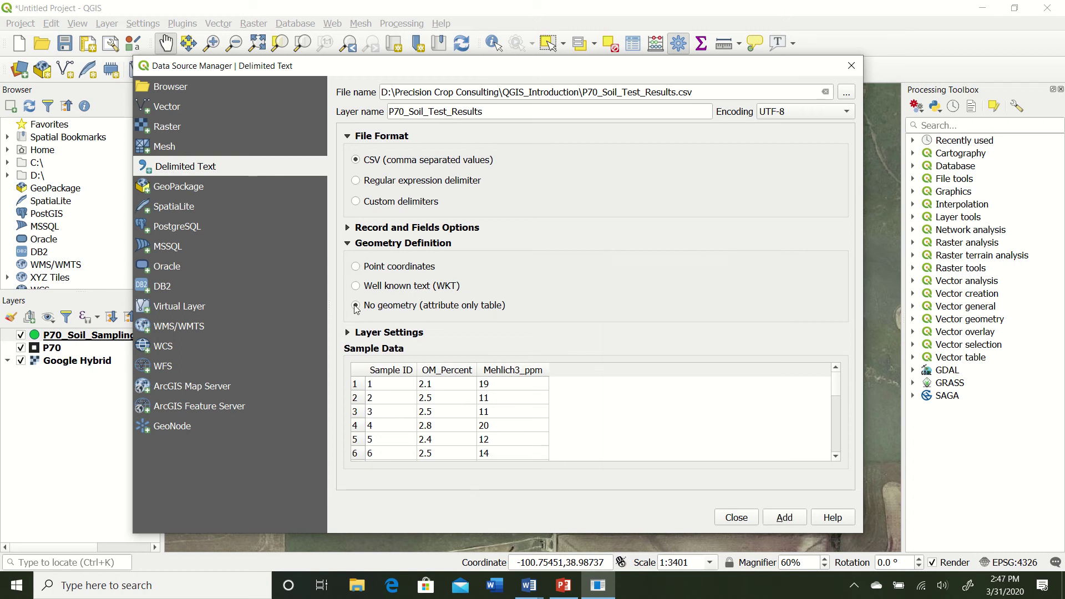
pyautogui.scroll(-5, 482, 424)
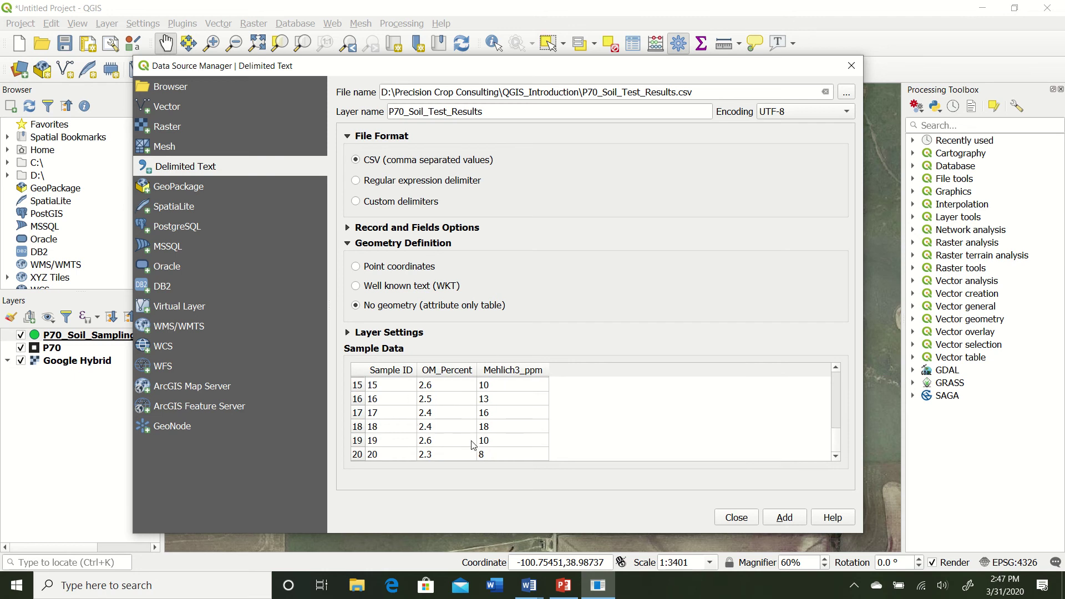
pyautogui.scroll(5, 444, 441)
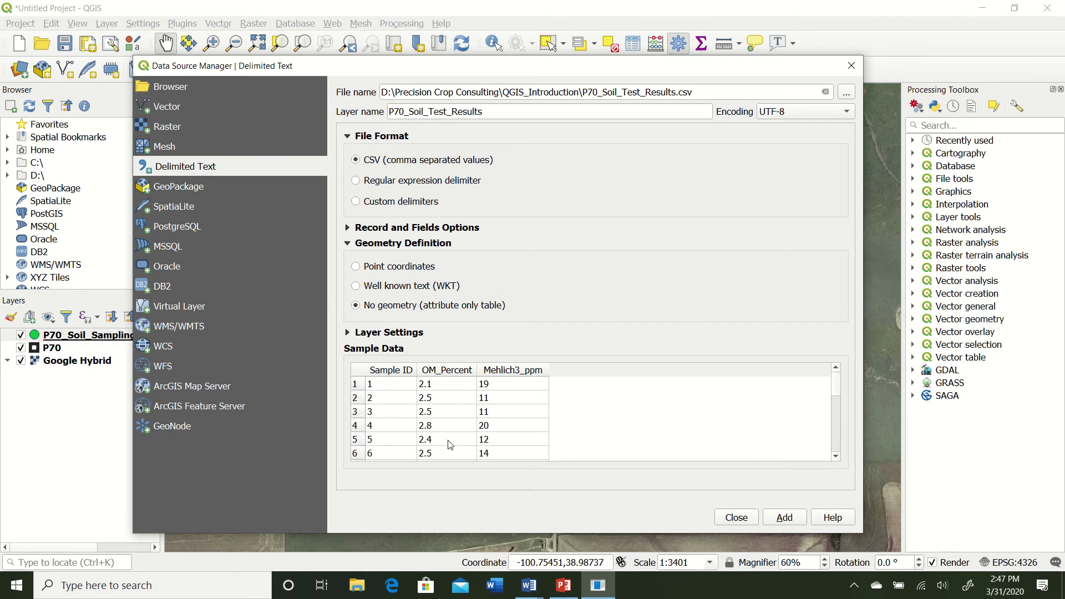
pyautogui.scroll(-1, 415, 403)
pyautogui.scroll(1, 447, 397)
pyautogui.click(785, 517)
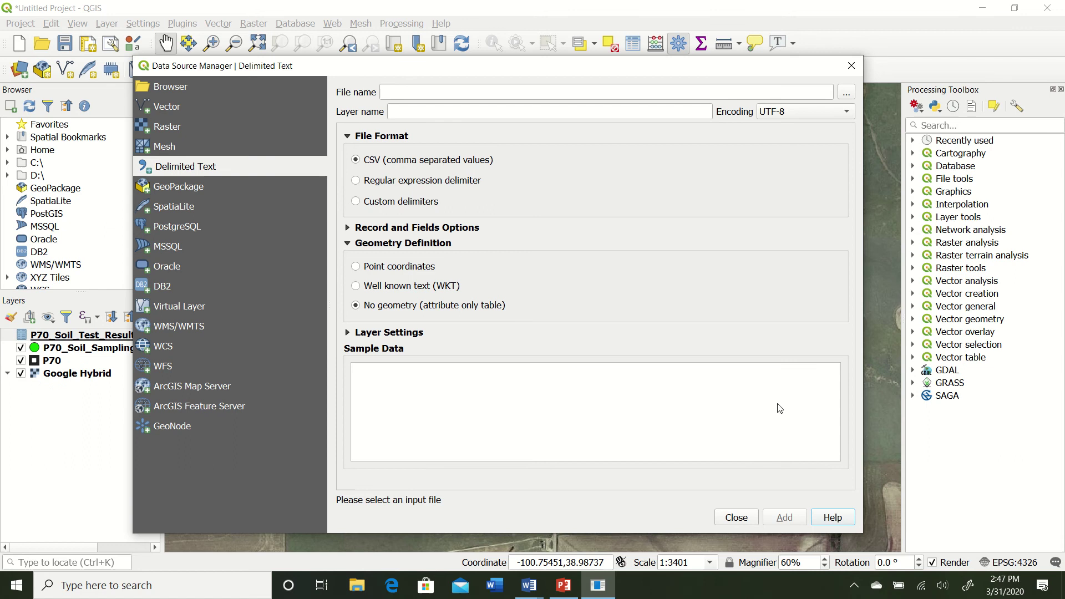
pyautogui.click(851, 67)
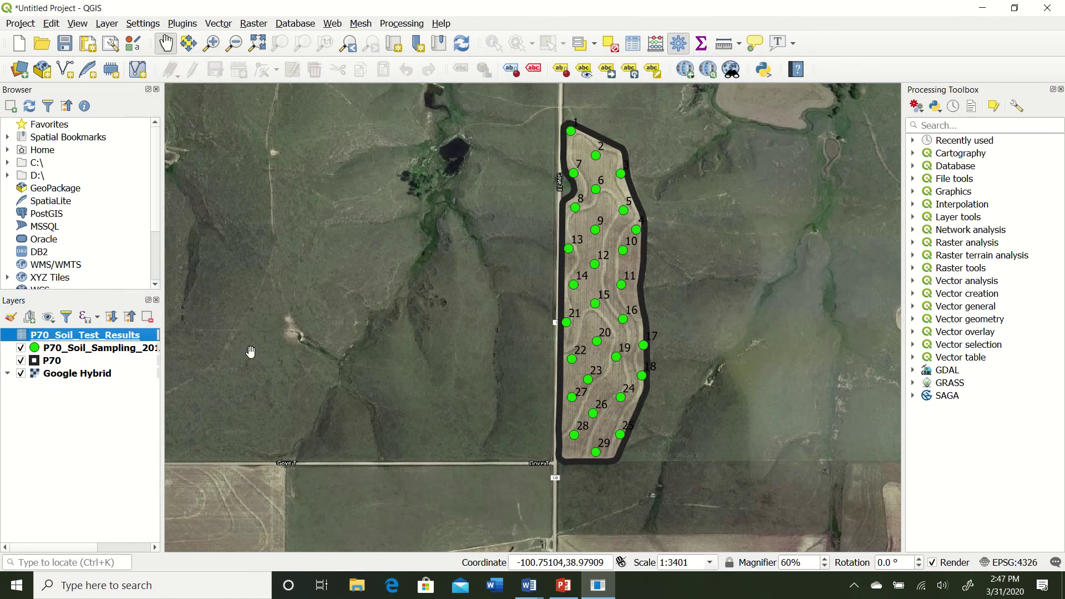
# Review the P70_Soil_Test_Results attribute table sorted by Sample ID in ascending order, then close it
pyautogui.rightClick(73, 337)
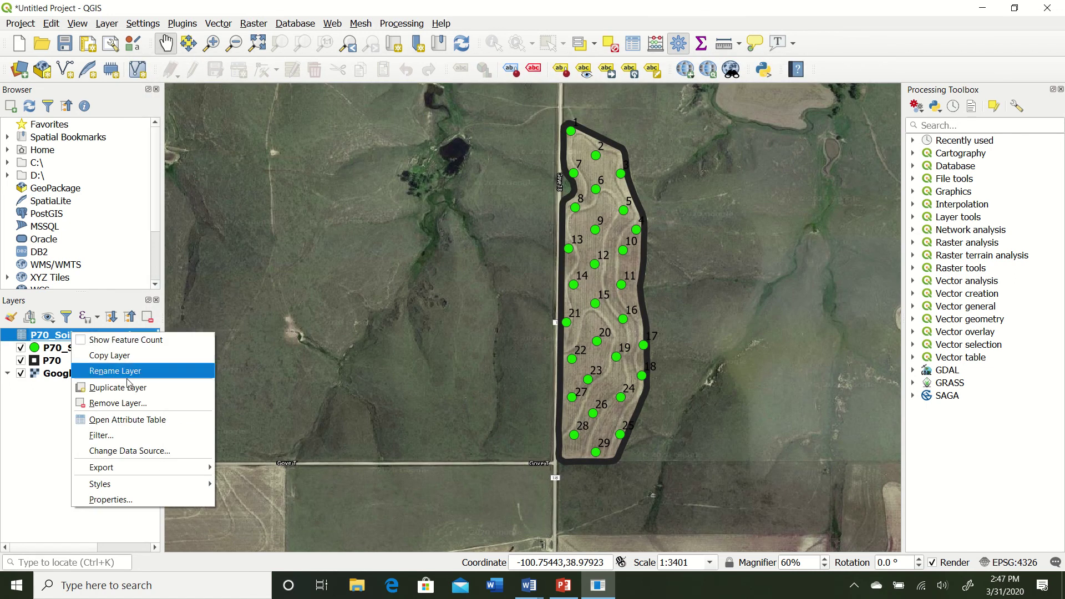
pyautogui.click(140, 421)
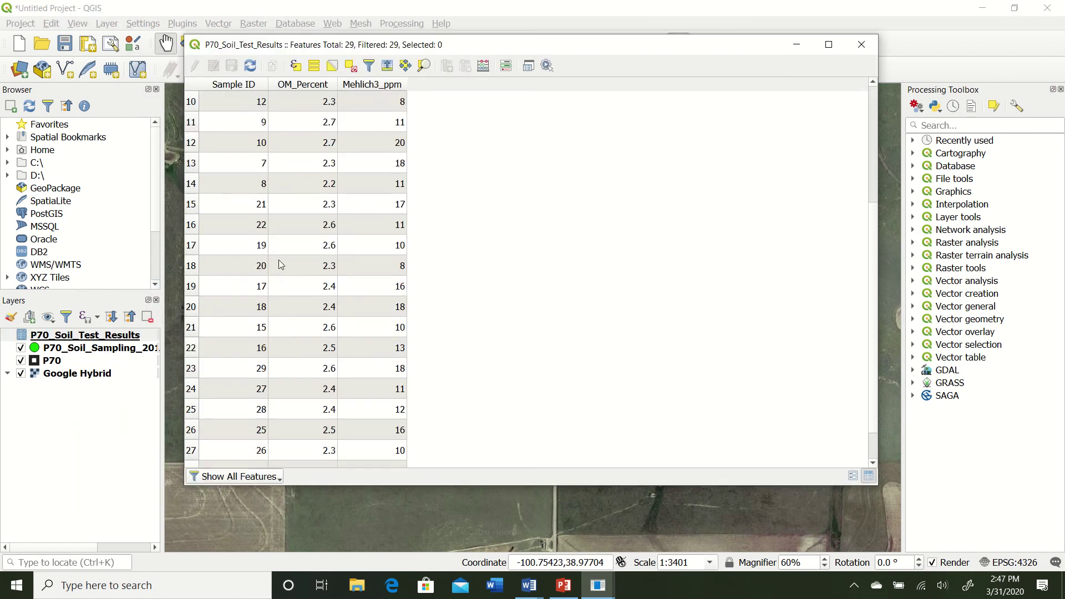
pyautogui.scroll(-4, 291, 264)
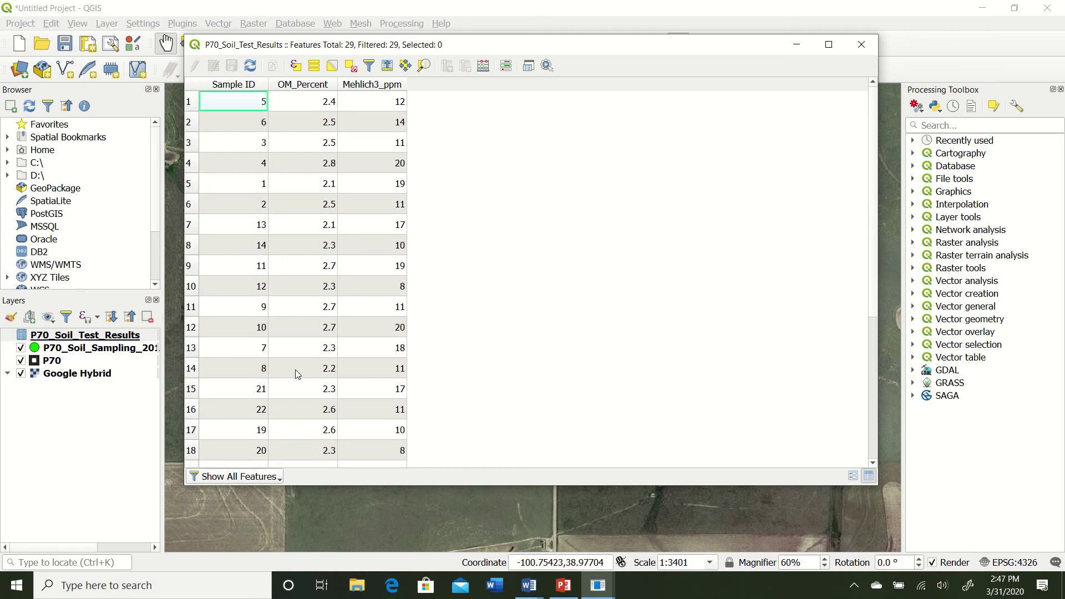
pyautogui.scroll(4, 297, 367)
pyautogui.click(242, 86)
pyautogui.scroll(-4, 316, 186)
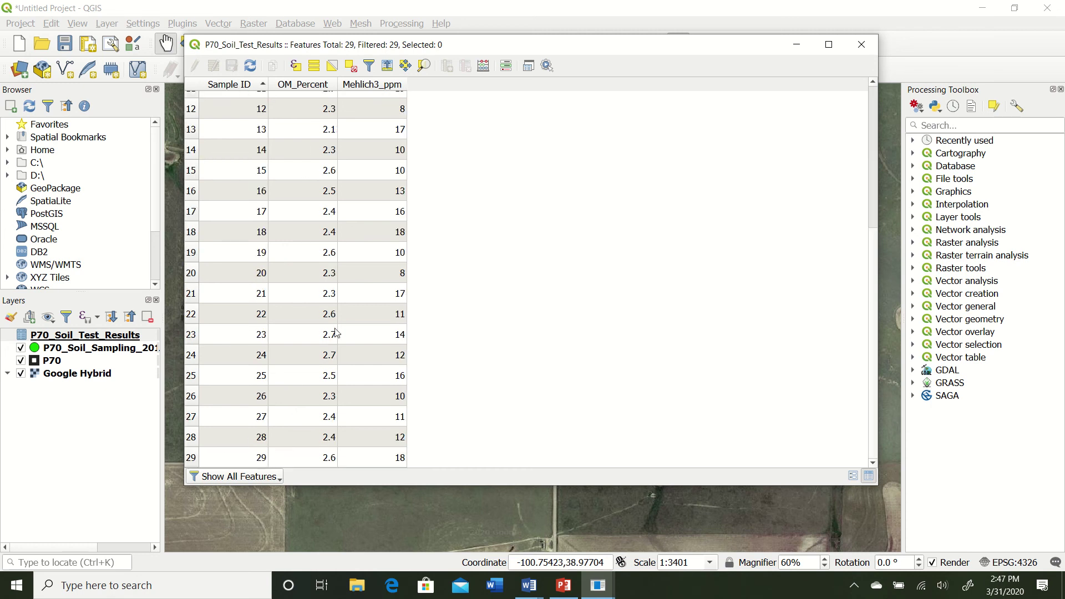
pyautogui.click(861, 45)
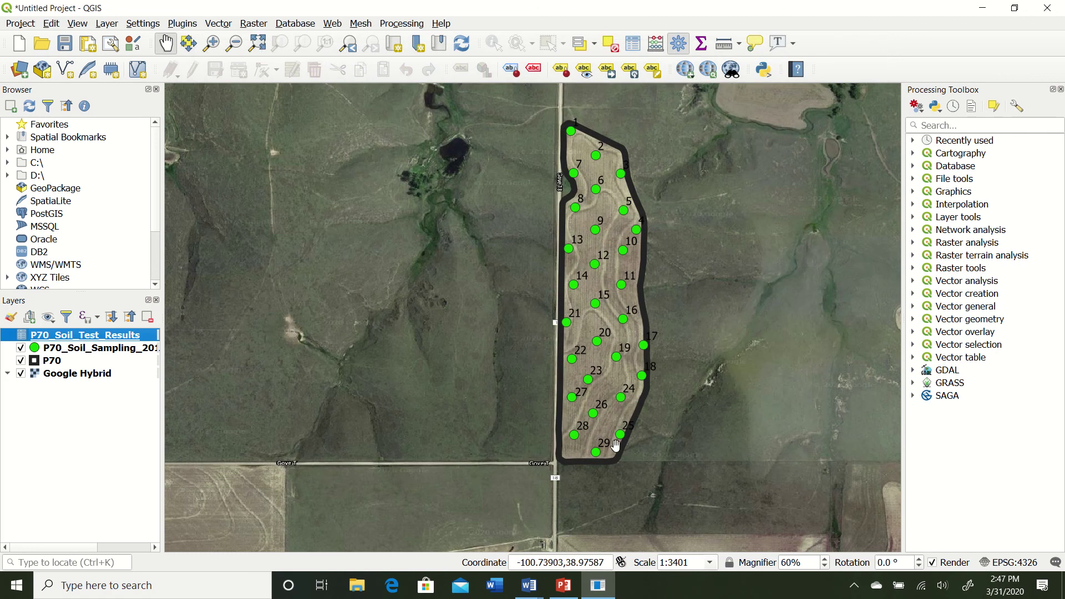
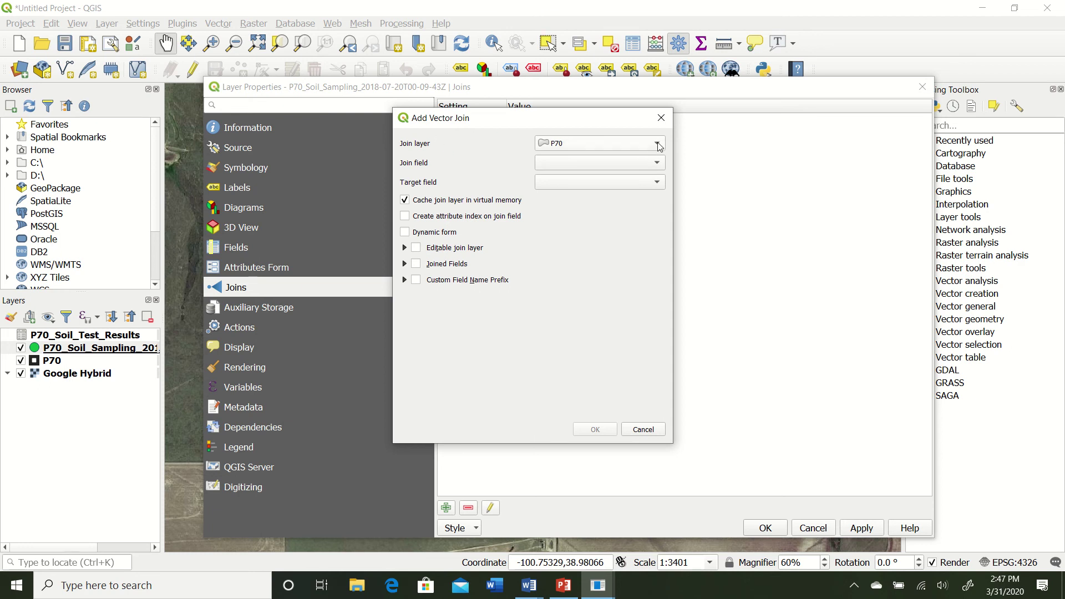
# Join P70_Soil_Test_Results to the P70 soil sampling layer, matching join field Sample ID to target field SampleID, and apply the layer properties
pyautogui.click(657, 144)
pyautogui.click(619, 158)
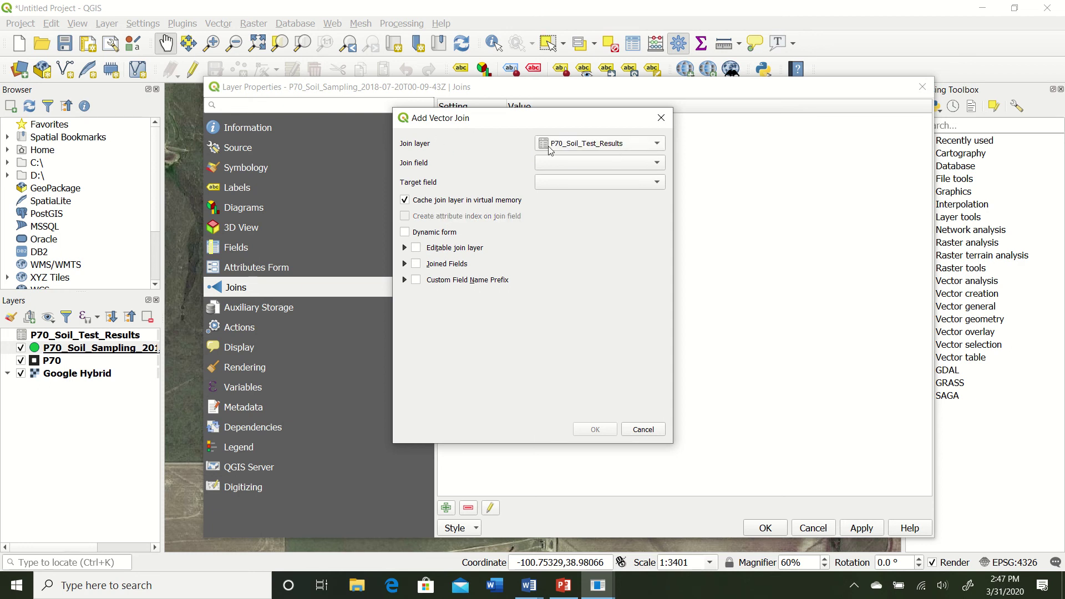
pyautogui.click(650, 166)
pyautogui.click(588, 166)
pyautogui.click(650, 181)
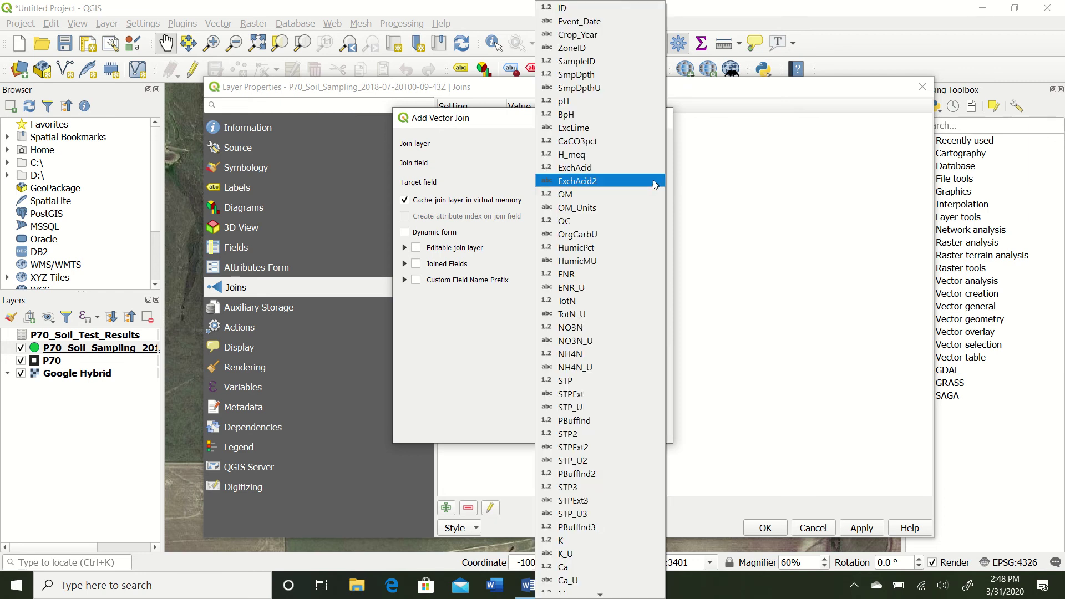
pyautogui.click(601, 62)
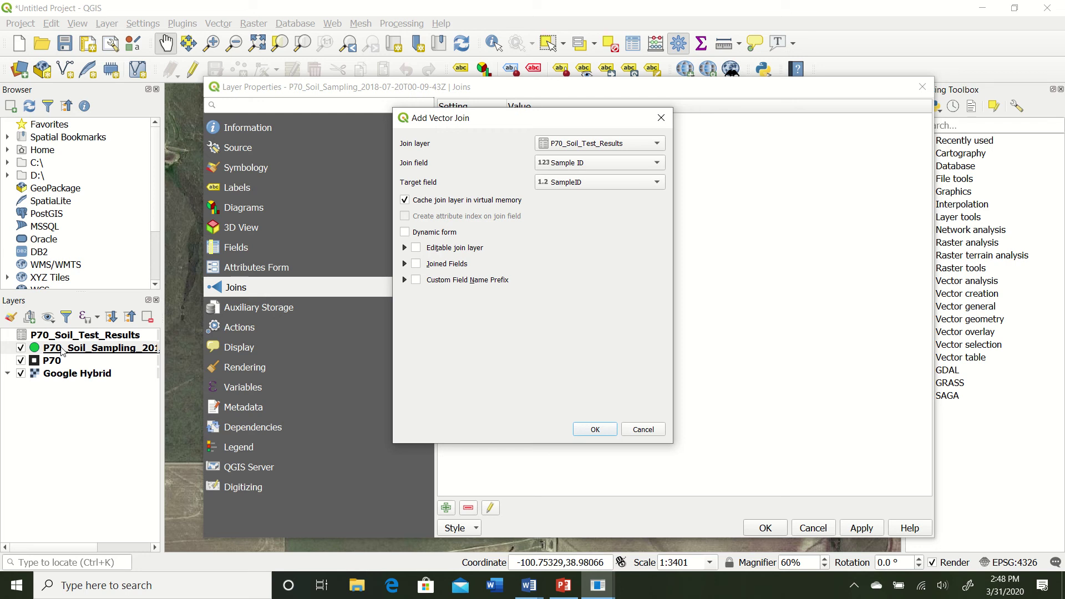
pyautogui.click(592, 430)
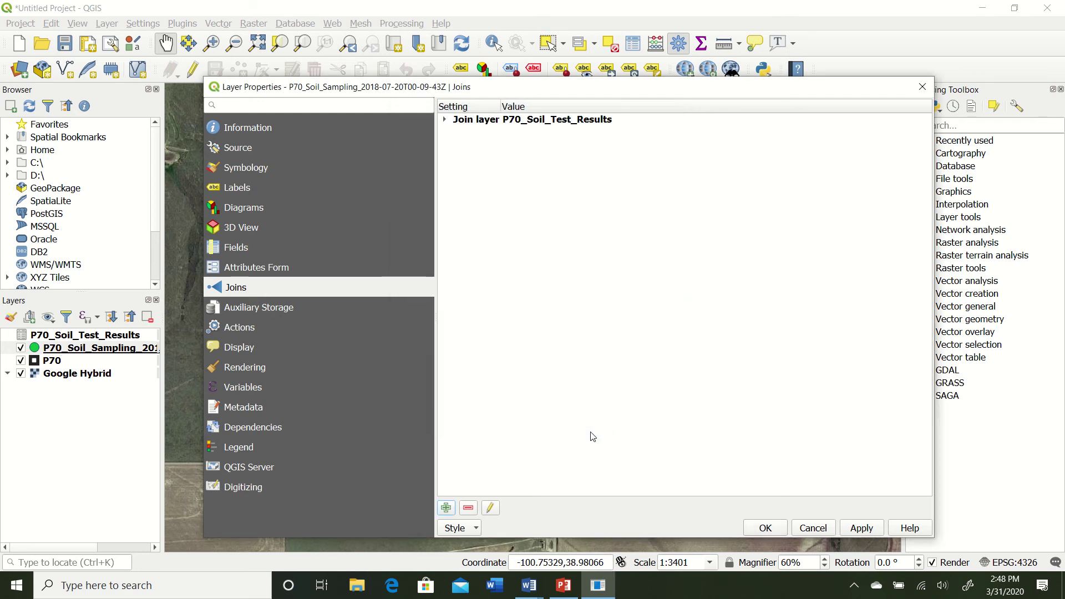
pyautogui.click(855, 533)
pyautogui.click(774, 528)
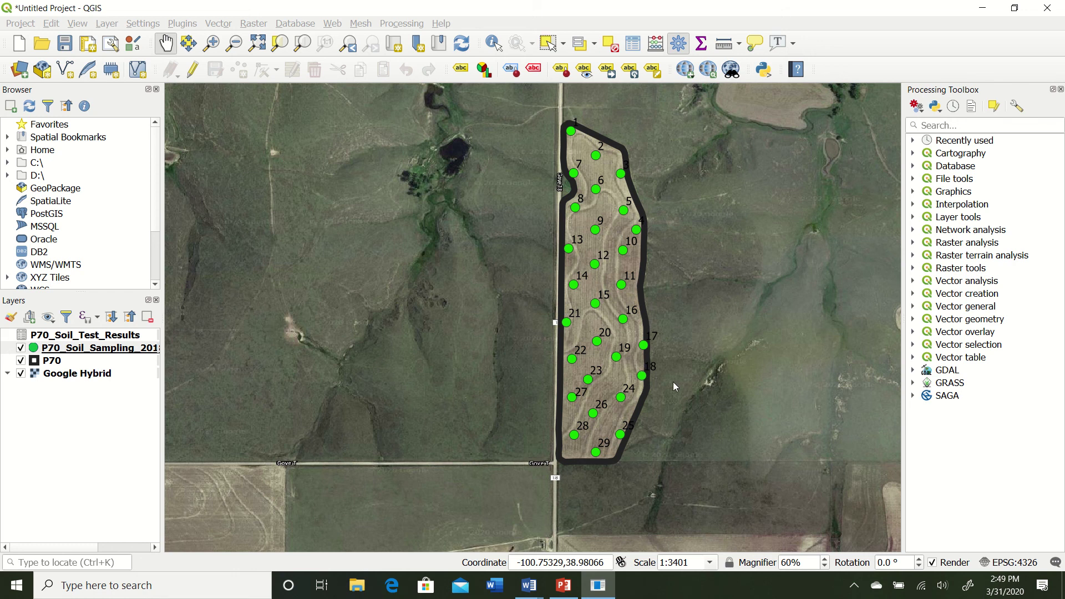
pyautogui.scroll(2, 674, 381)
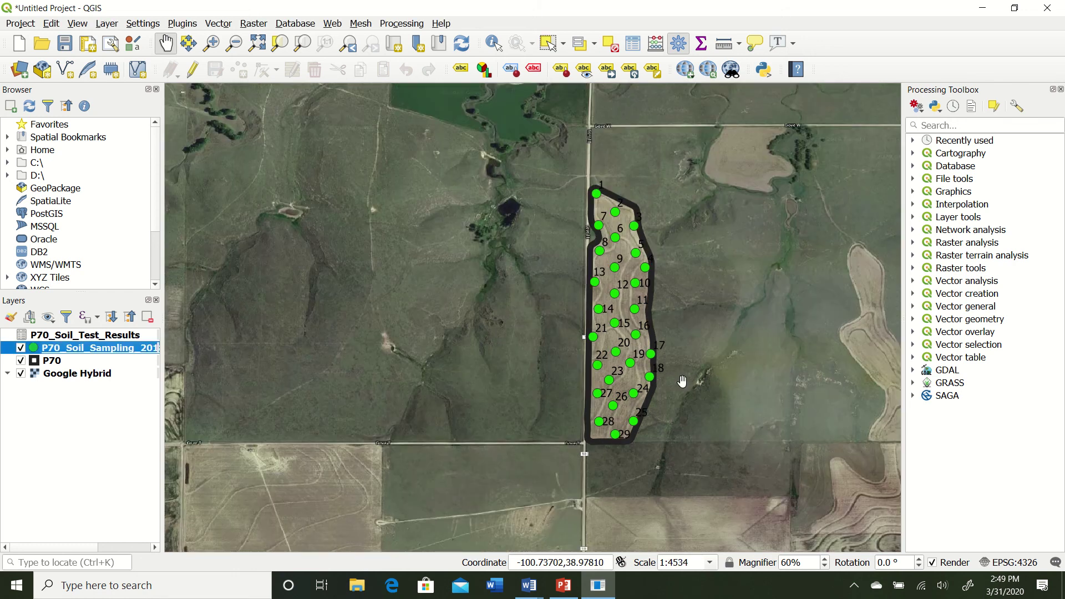
pyautogui.scroll(-1, 688, 347)
pyautogui.scroll(1, 665, 278)
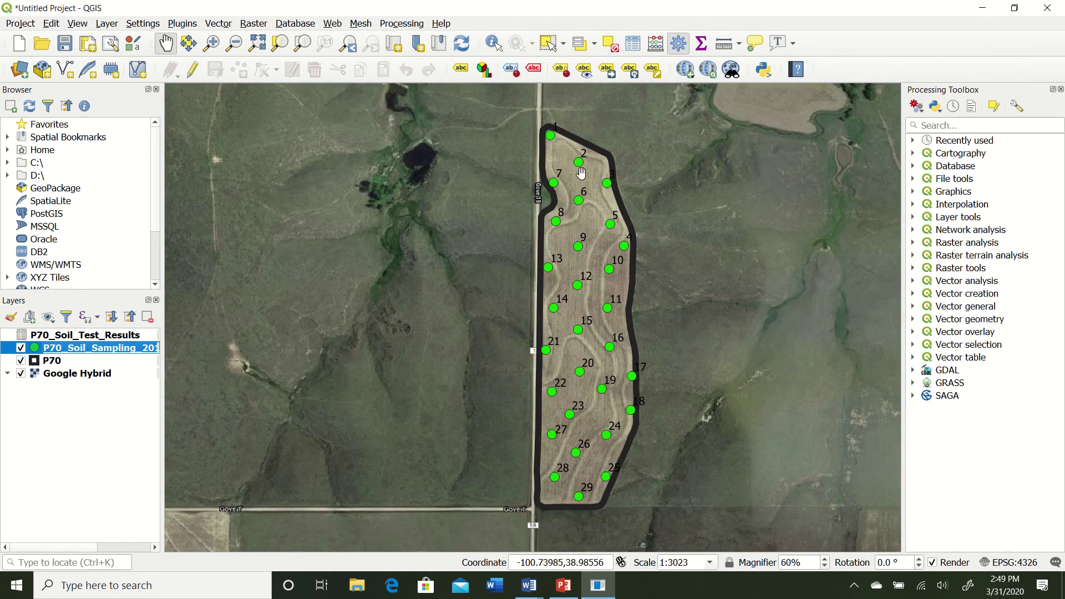
pyautogui.scroll(3, 605, 397)
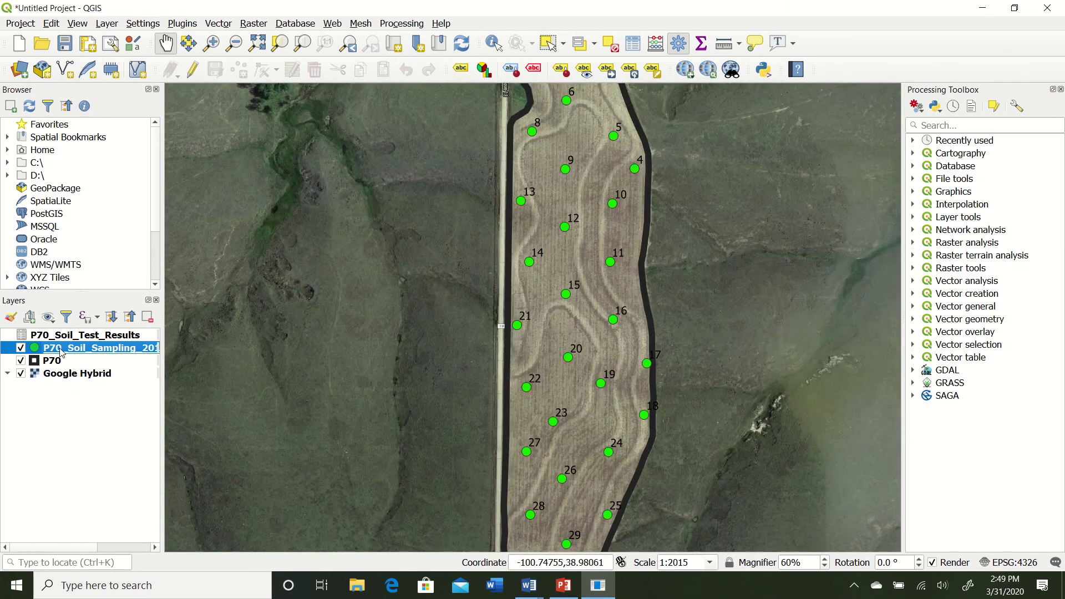
# Style the P70 soil sampling points with graduated symbols based on P70_Soil_Test_Results_Mehlich3_ppm and classify the values
pyautogui.rightClick(83, 350)
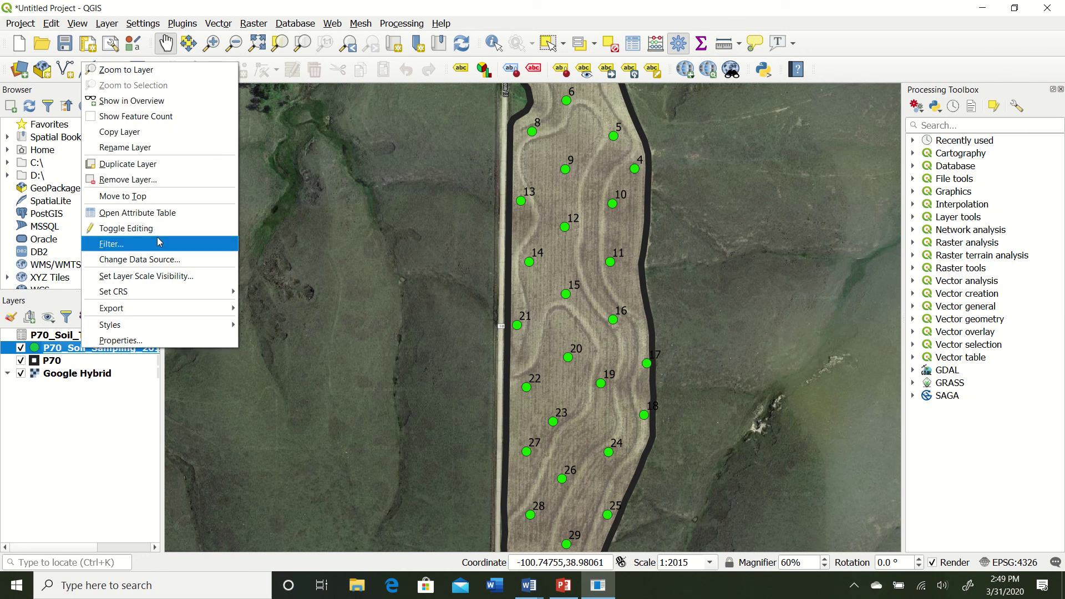
pyautogui.click(47, 354)
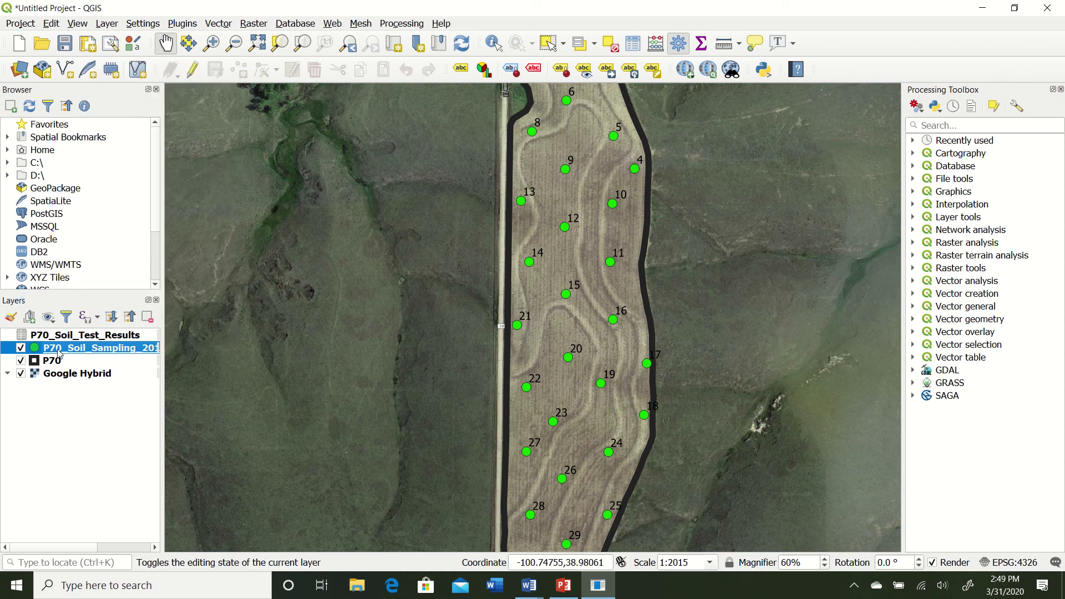
pyautogui.doubleClick(59, 354)
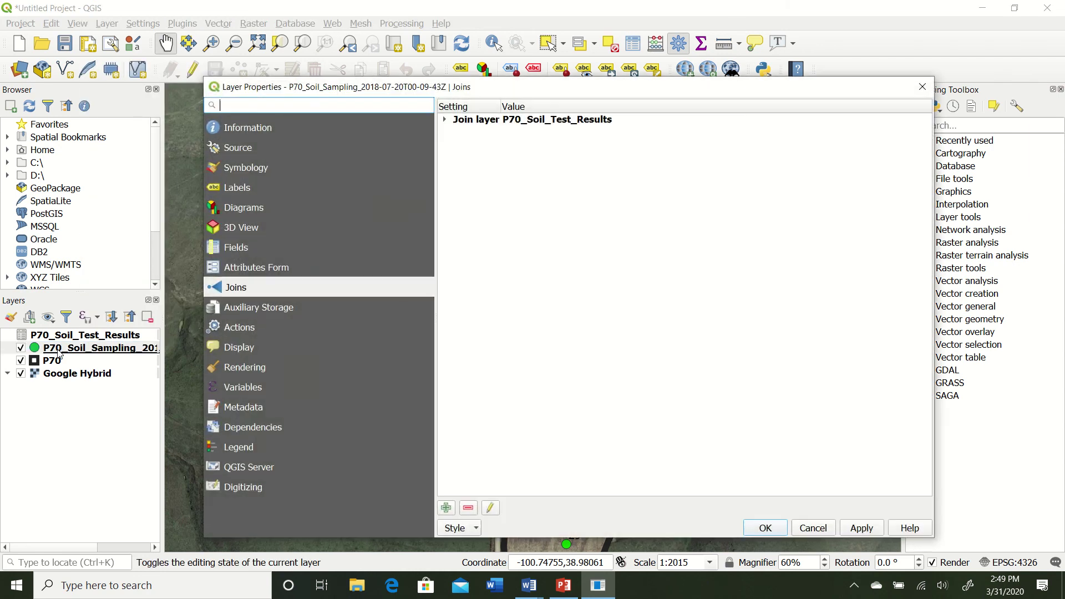
pyautogui.click(249, 173)
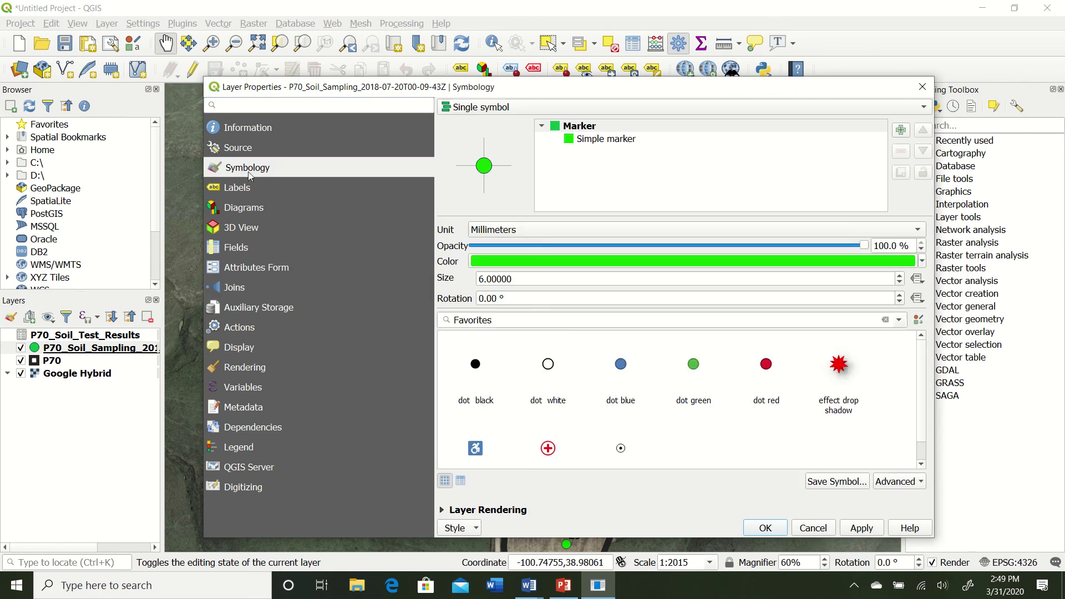
pyautogui.click(927, 109)
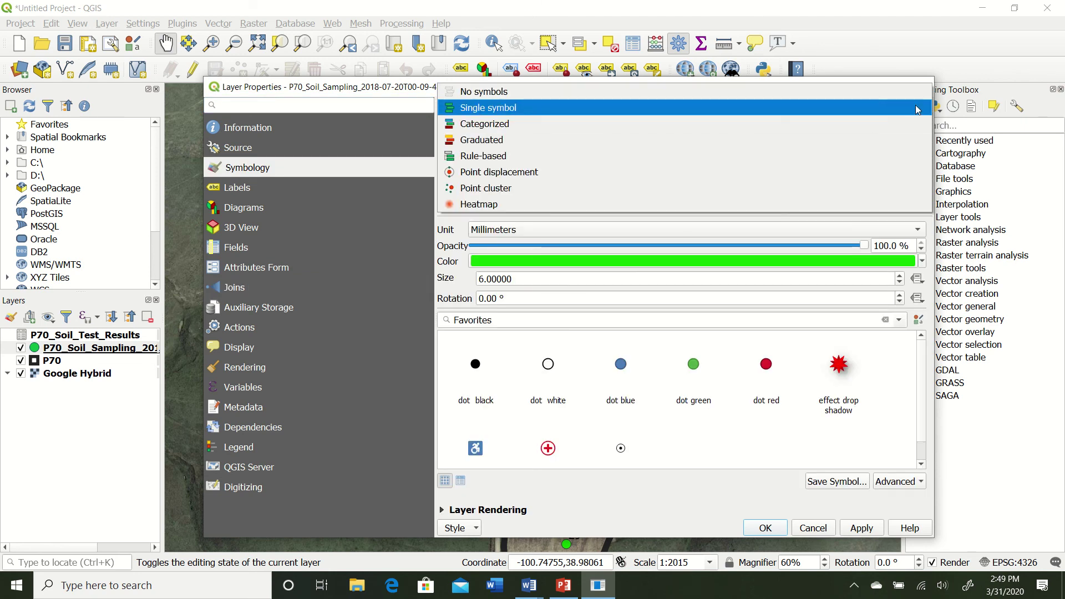
pyautogui.click(508, 143)
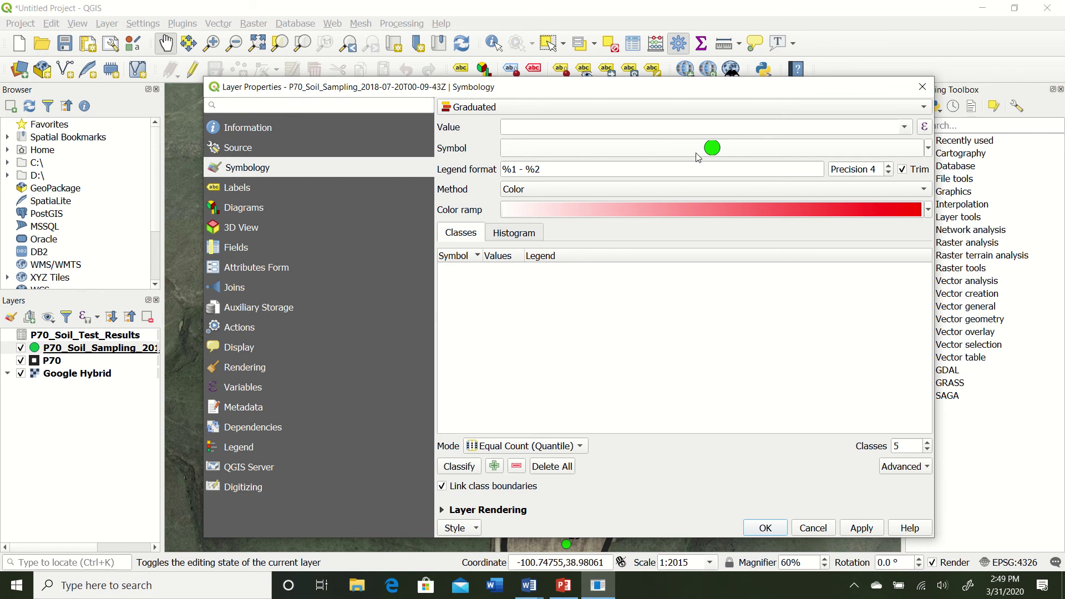
pyautogui.click(906, 129)
pyautogui.scroll(-5, 833, 184)
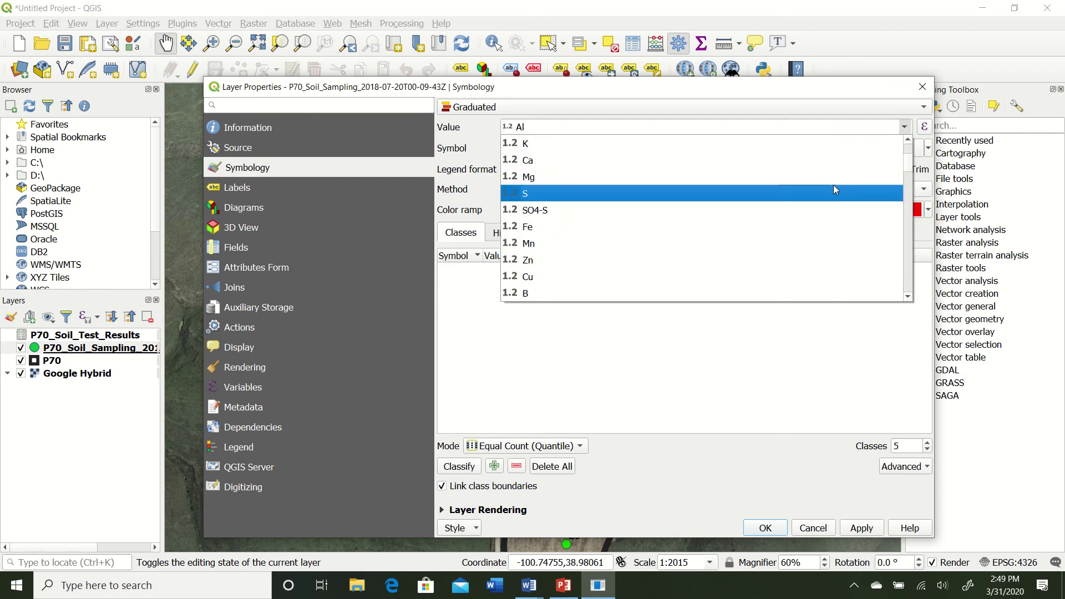
pyautogui.moveTo(908, 195); pyautogui.dragTo(910, 300)
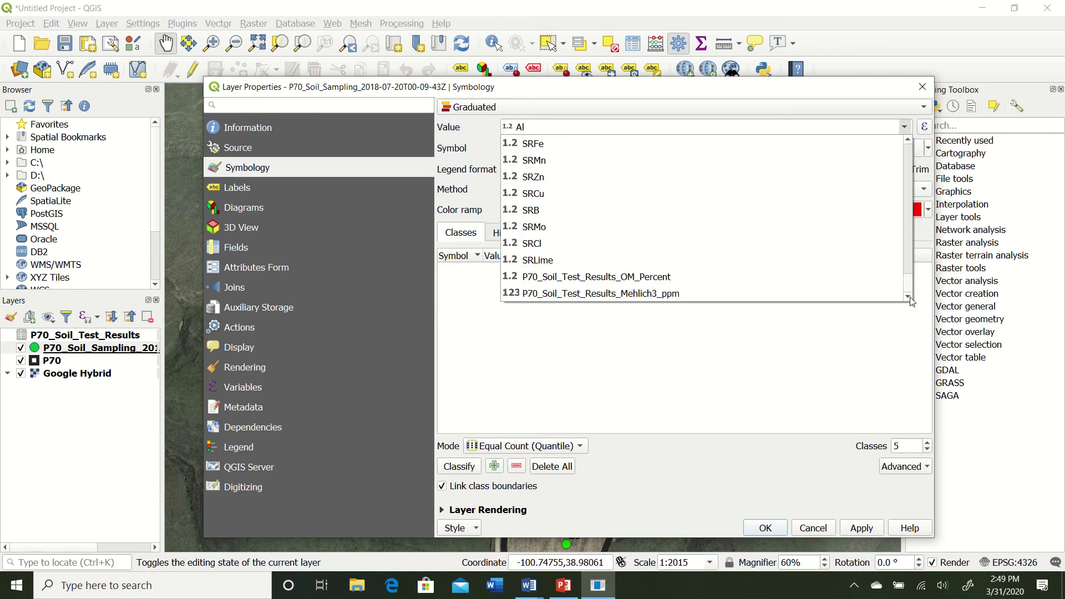
pyautogui.click(675, 294)
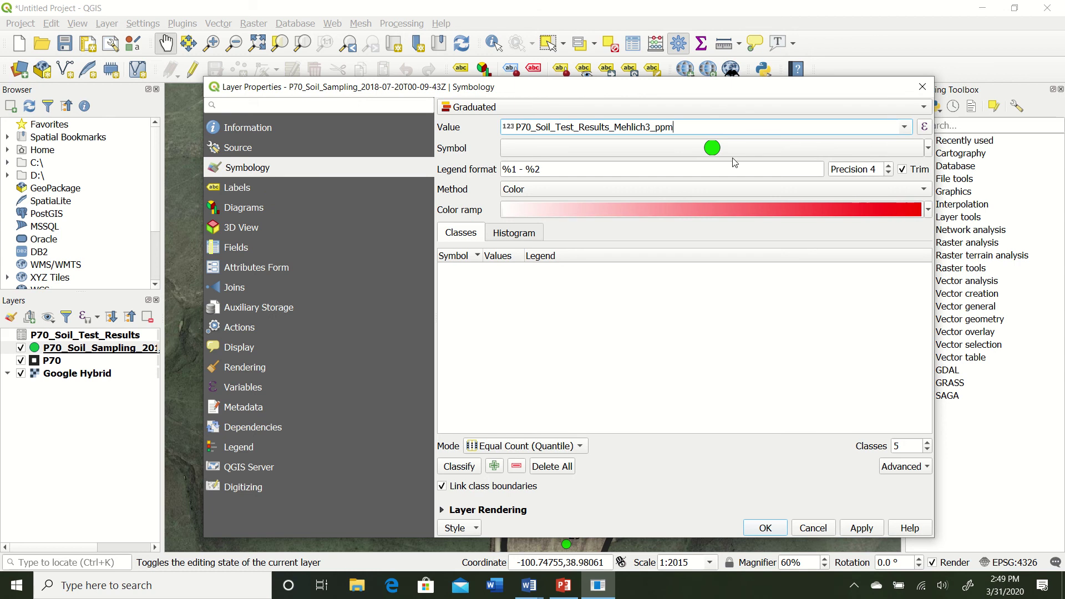
pyautogui.click(460, 470)
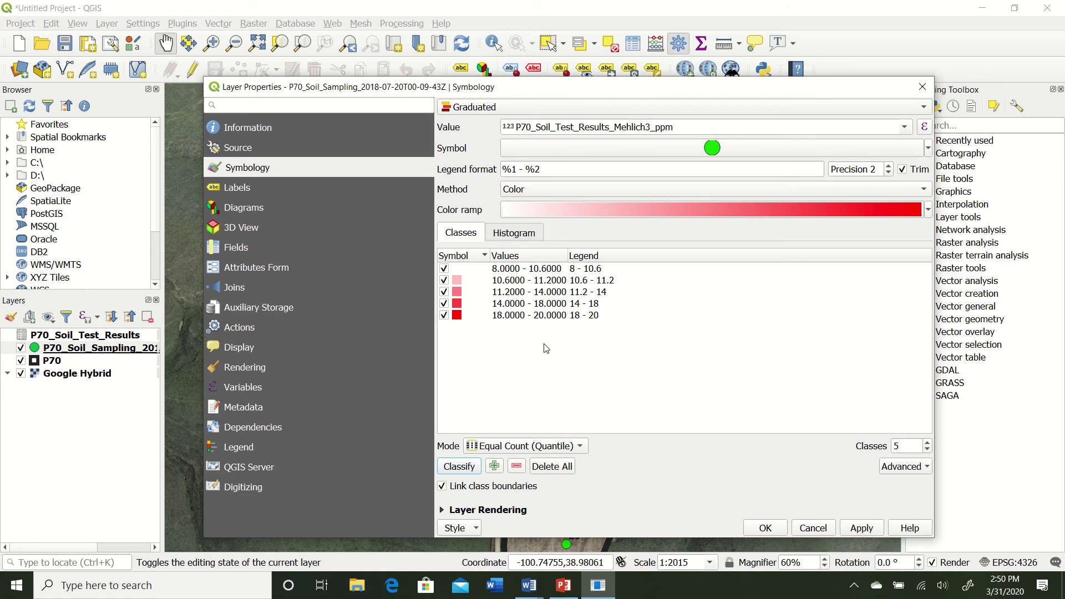
# Set the graduated symbology to 6 classes and apply it to the sampling points
pyautogui.click(928, 442)
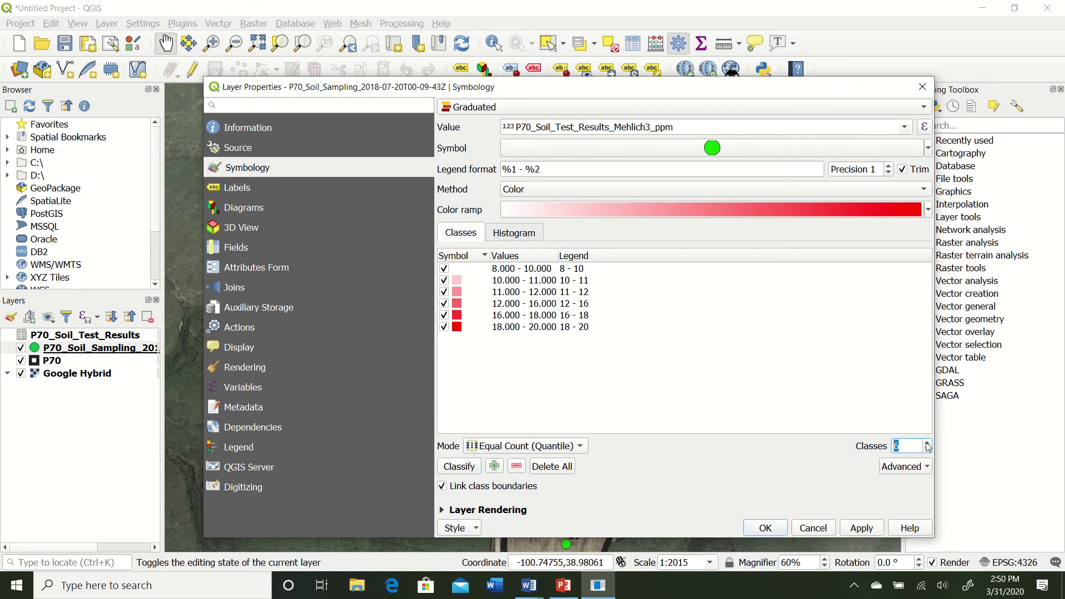
pyautogui.click(927, 443)
pyautogui.click(928, 443)
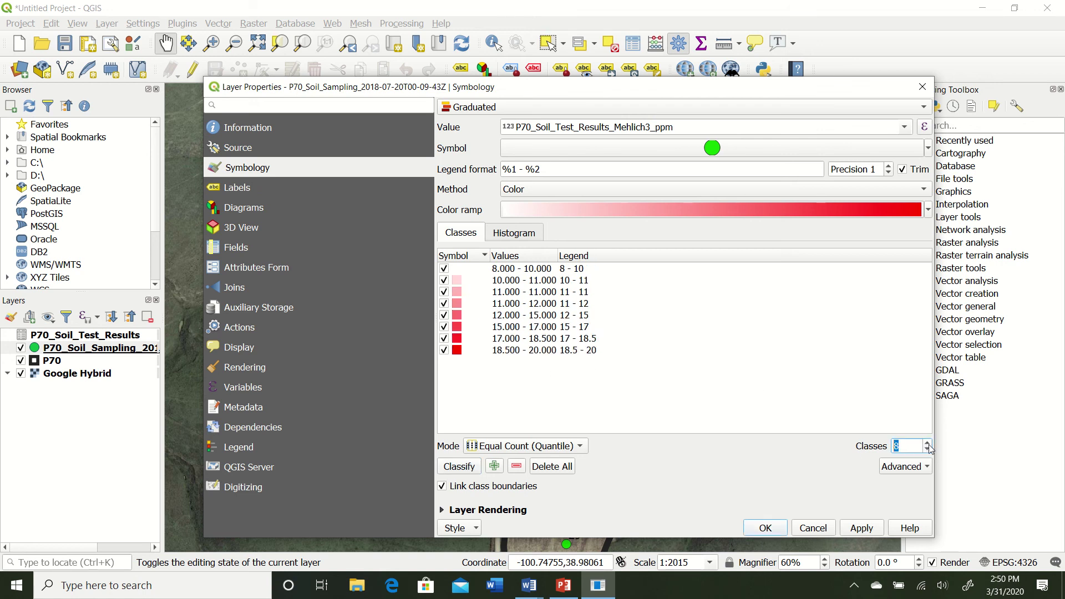
pyautogui.click(927, 448)
pyautogui.click(927, 448)
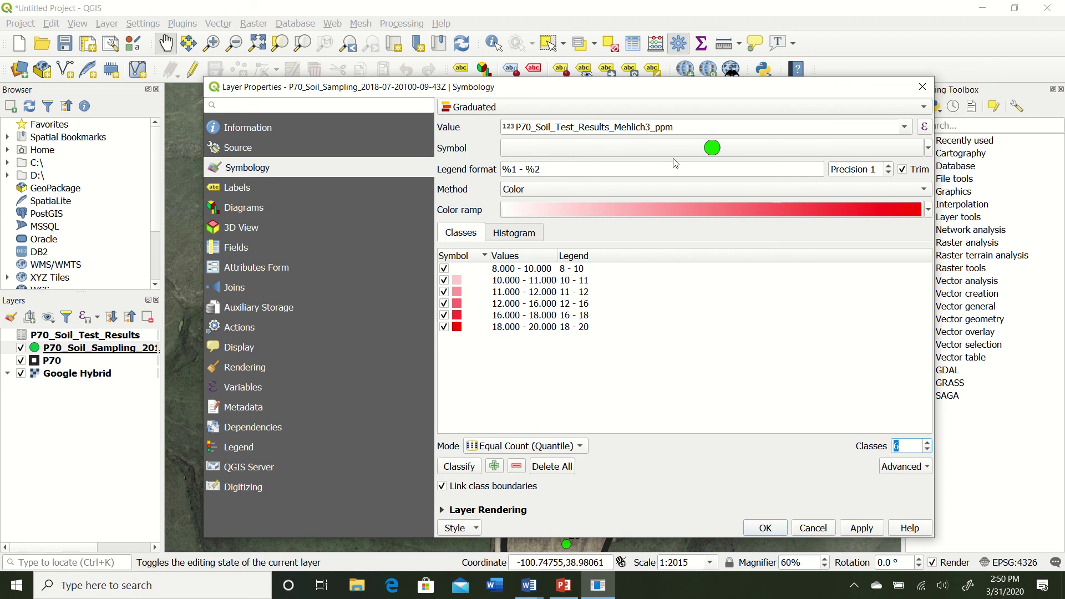
pyautogui.click(867, 531)
# Label the sampling points with P70_Soil_Test_Results_Mehlich3_ppm instead of SampleID, then apply and close the layer properties
pyautogui.click(345, 225)
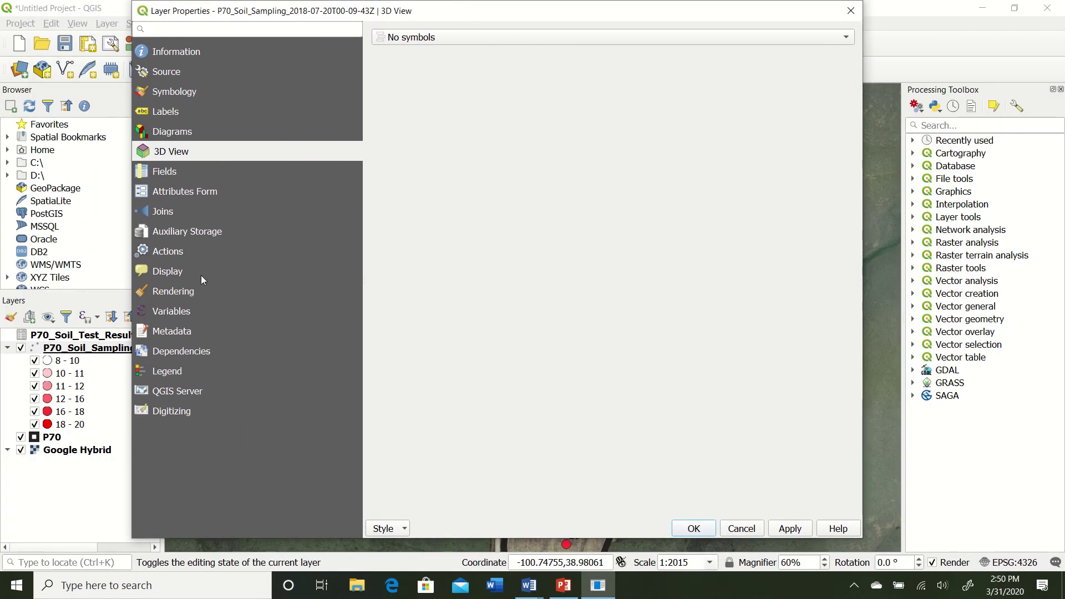
pyautogui.click(176, 111)
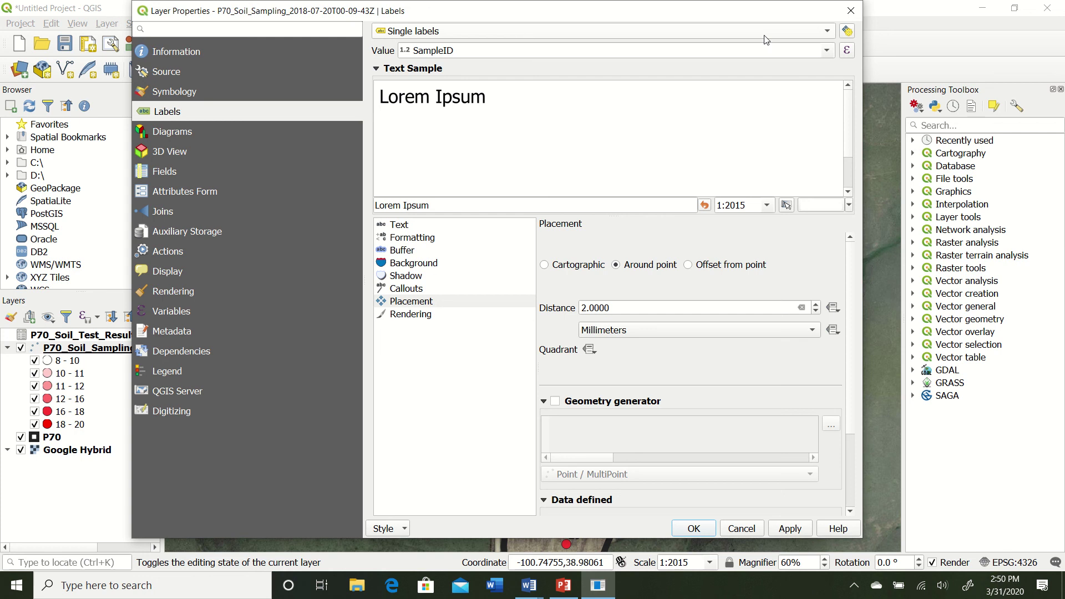
pyautogui.click(827, 32)
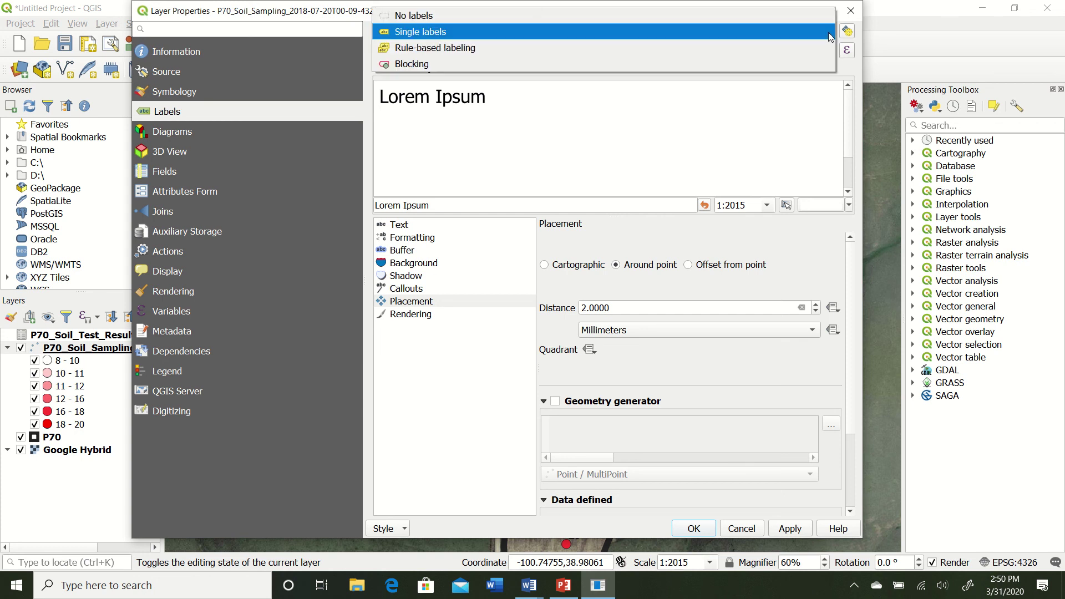
pyautogui.click(828, 35)
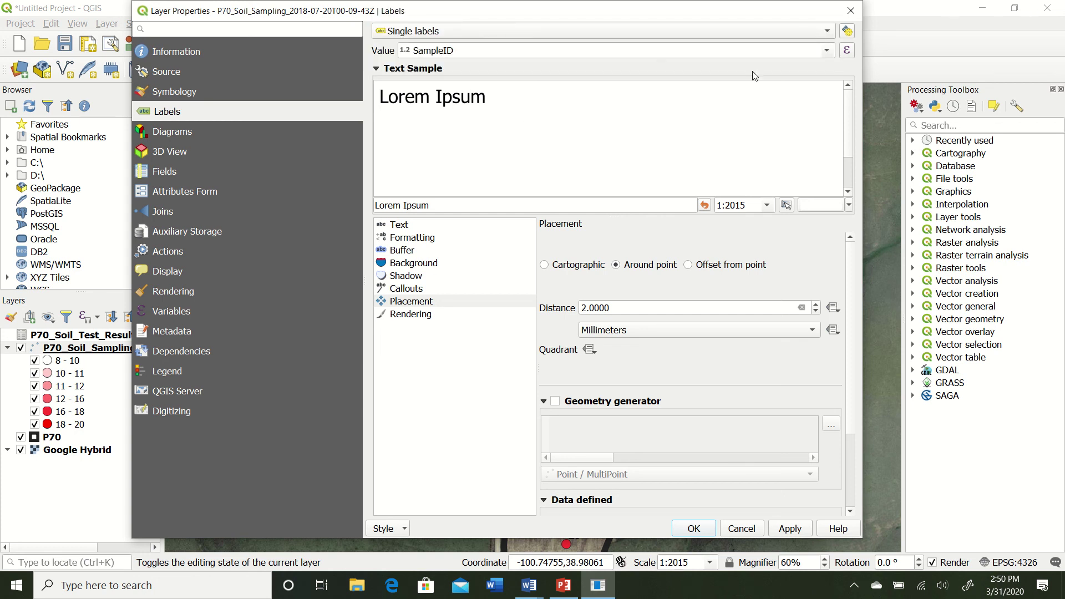
pyautogui.click(827, 49)
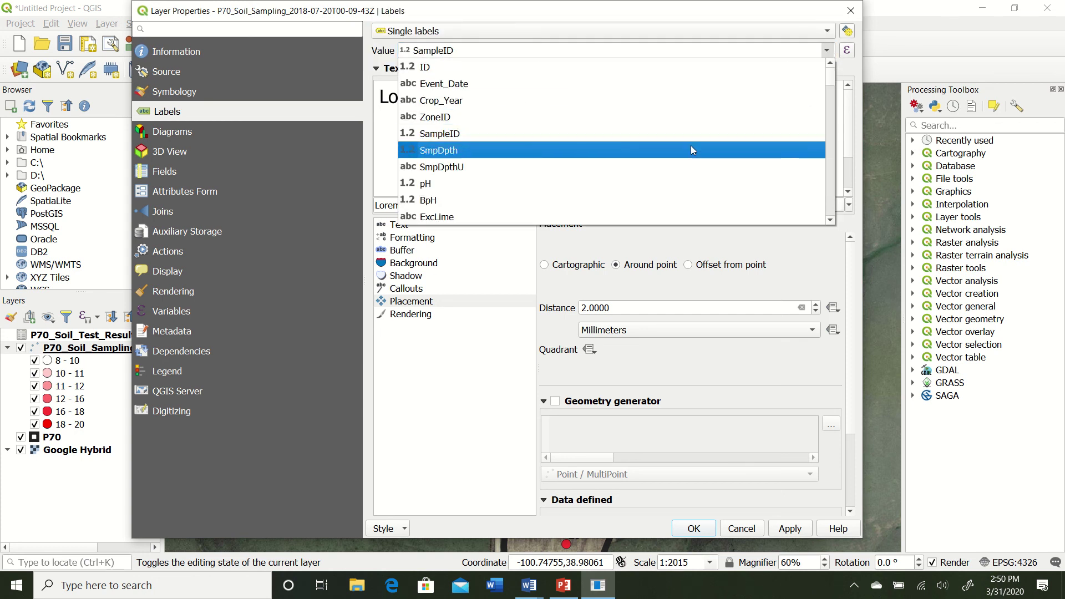
pyautogui.click(825, 50)
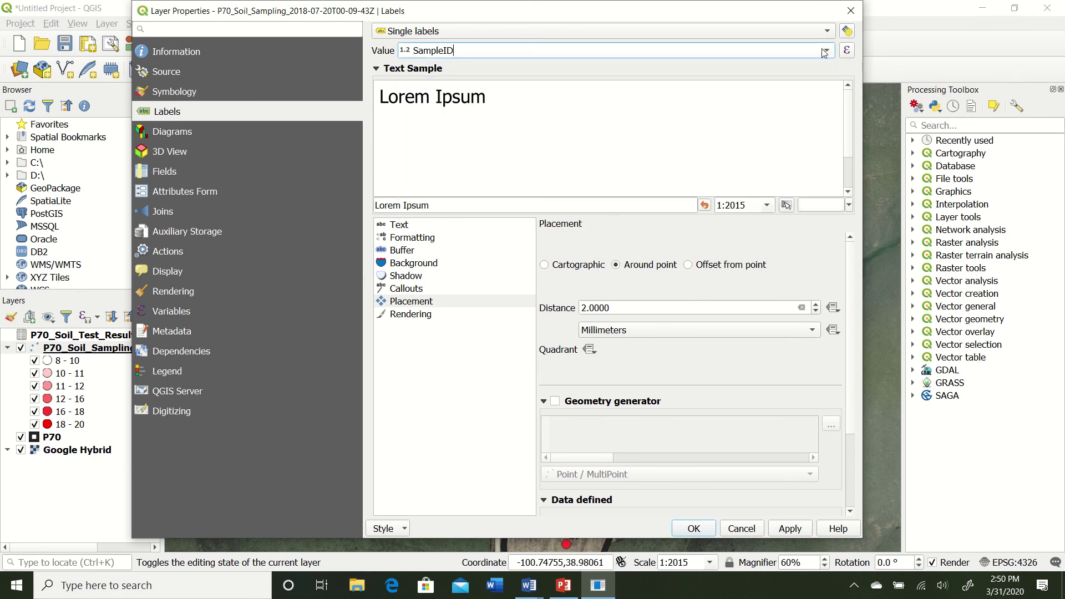
pyautogui.click(825, 50)
pyautogui.moveTo(830, 77); pyautogui.dragTo(837, 227)
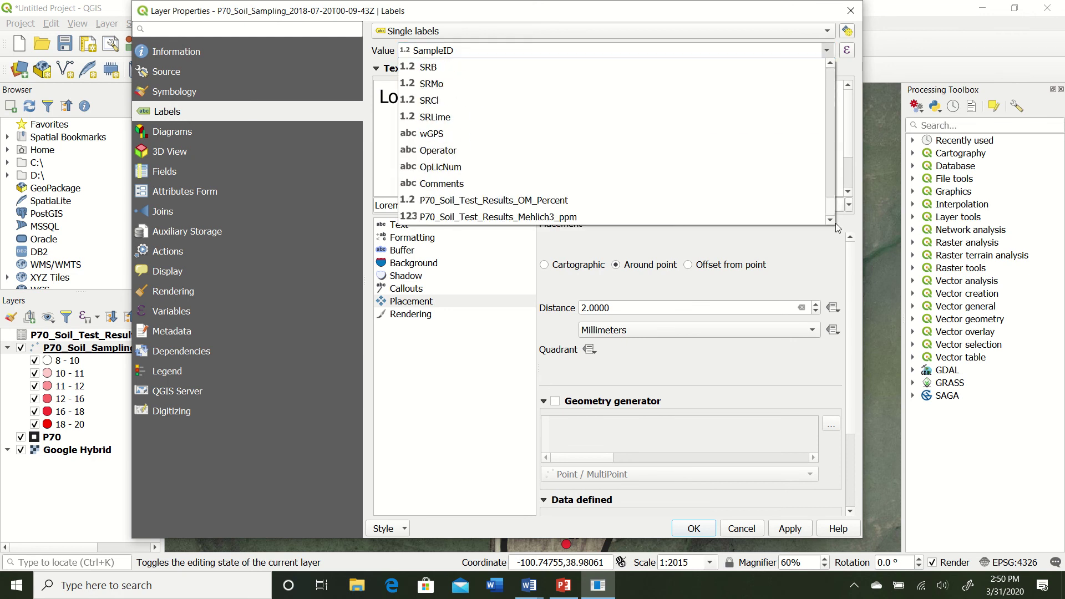
pyautogui.click(505, 216)
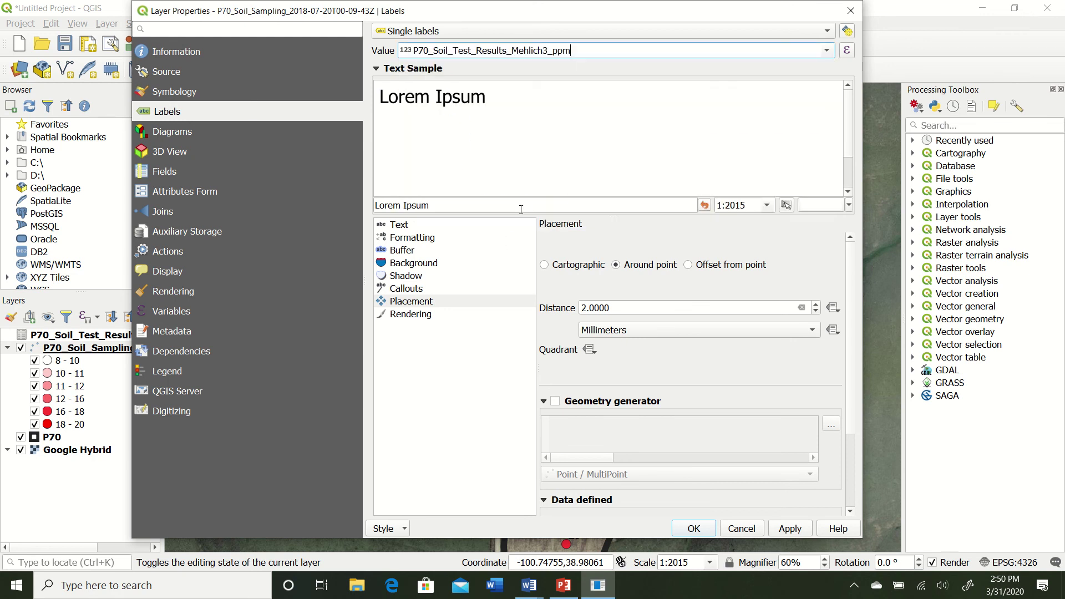
pyautogui.click(784, 527)
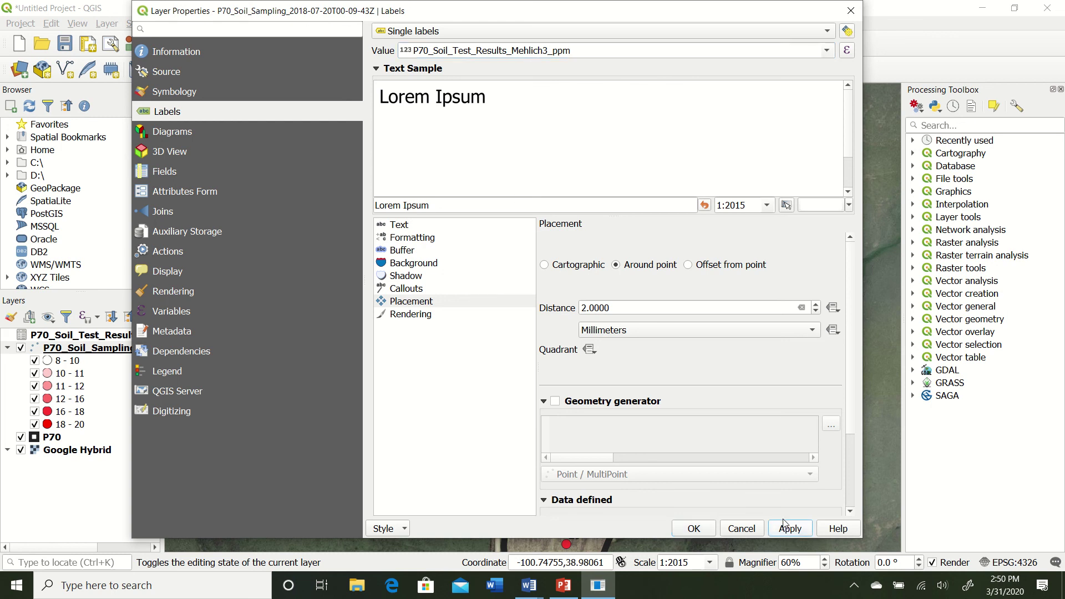
pyautogui.click(696, 530)
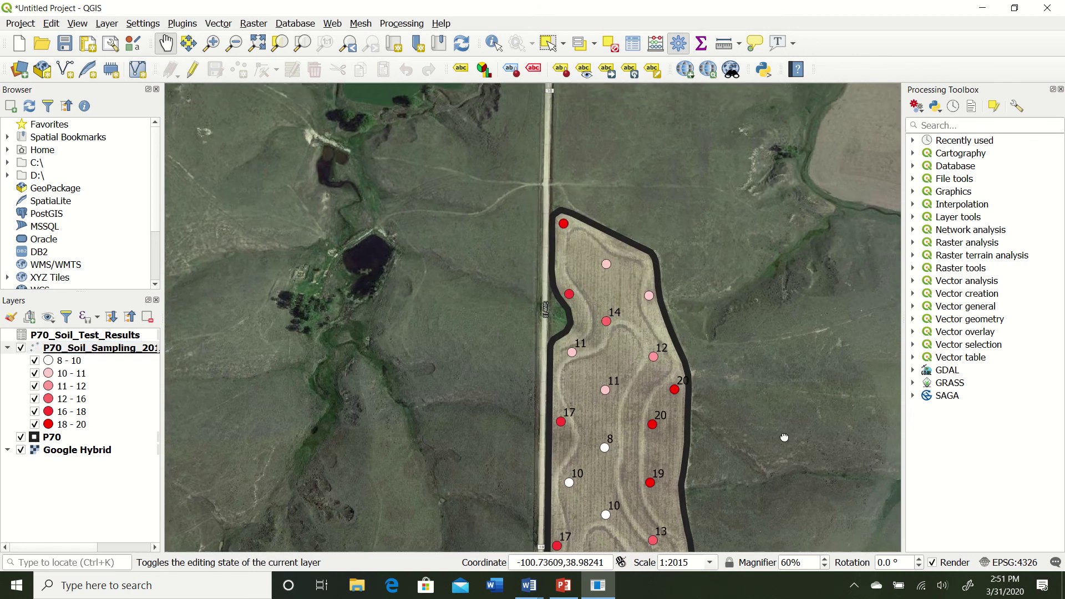
# Examine the graduated colours and Mehlich-3 labels of the sampling points along the whole P70 field
pyautogui.moveTo(743, 218); pyautogui.dragTo(780, 436)
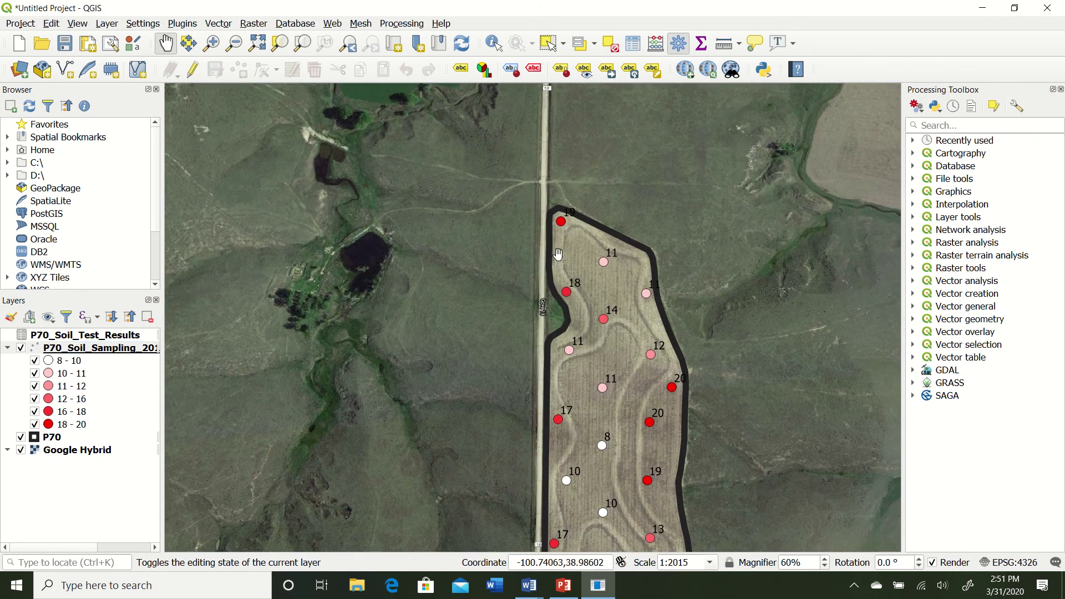
pyautogui.scroll(1, 696, 428)
pyautogui.scroll(1, 576, 394)
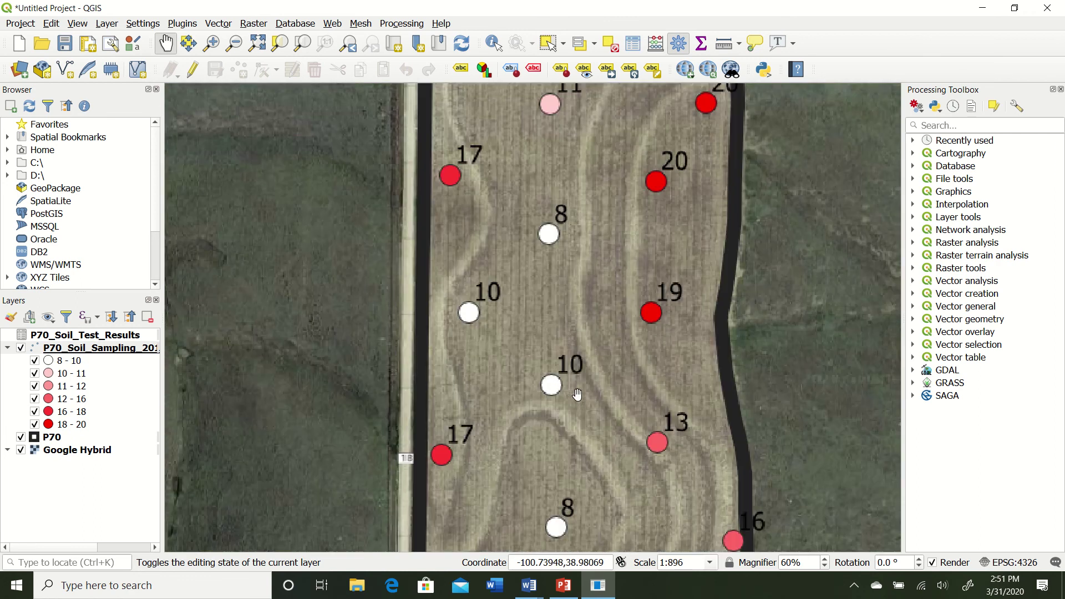
pyautogui.moveTo(549, 459); pyautogui.dragTo(615, 314)
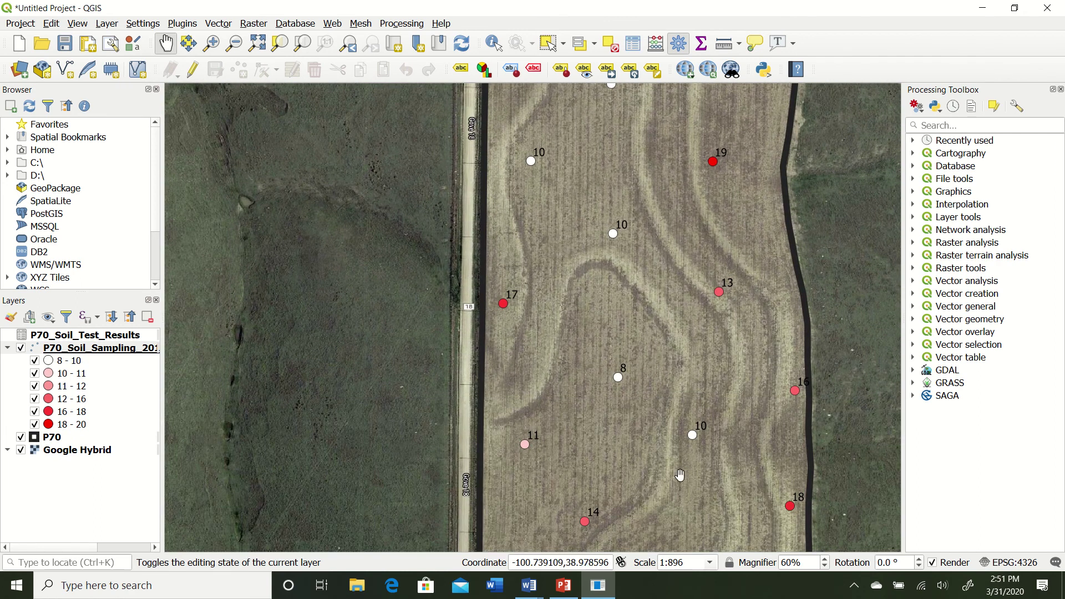
pyautogui.scroll(-1, 680, 475)
pyautogui.moveTo(681, 477); pyautogui.dragTo(647, 381)
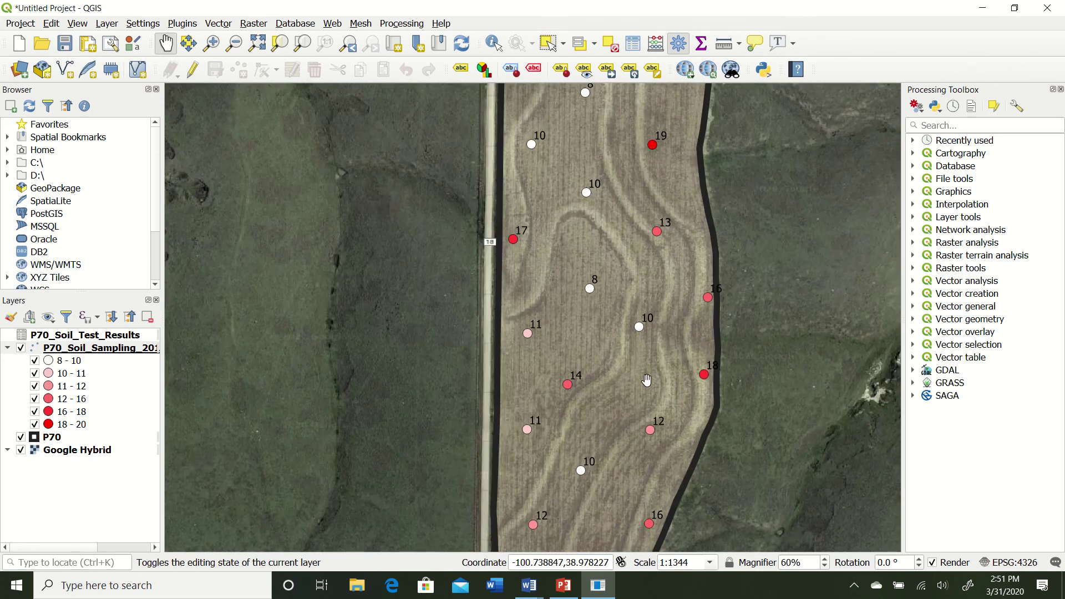
pyautogui.moveTo(635, 303); pyautogui.dragTo(630, 385)
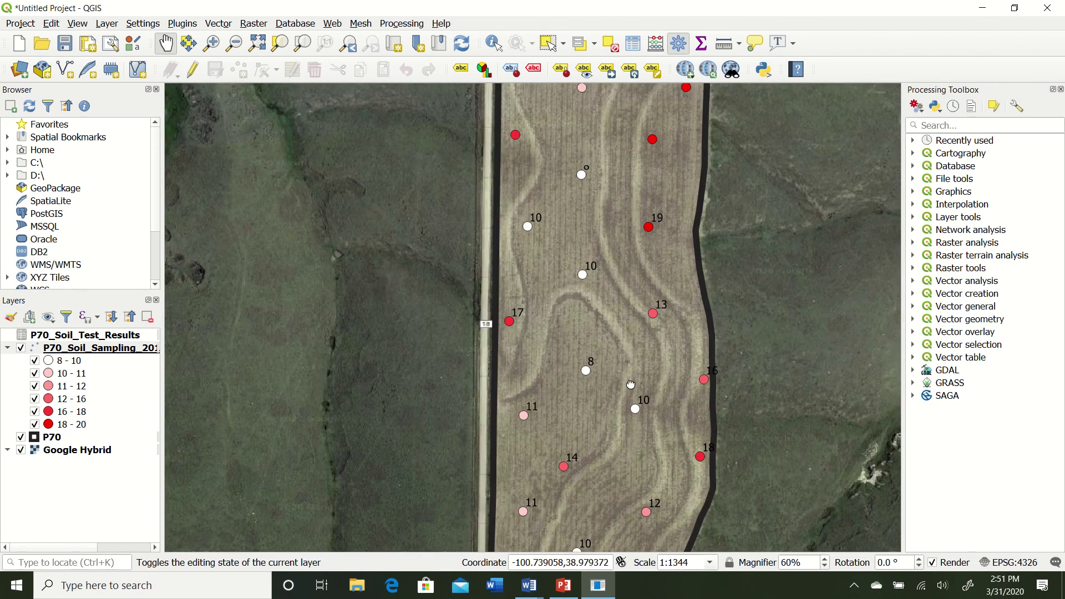
pyautogui.scroll(-1, 594, 325)
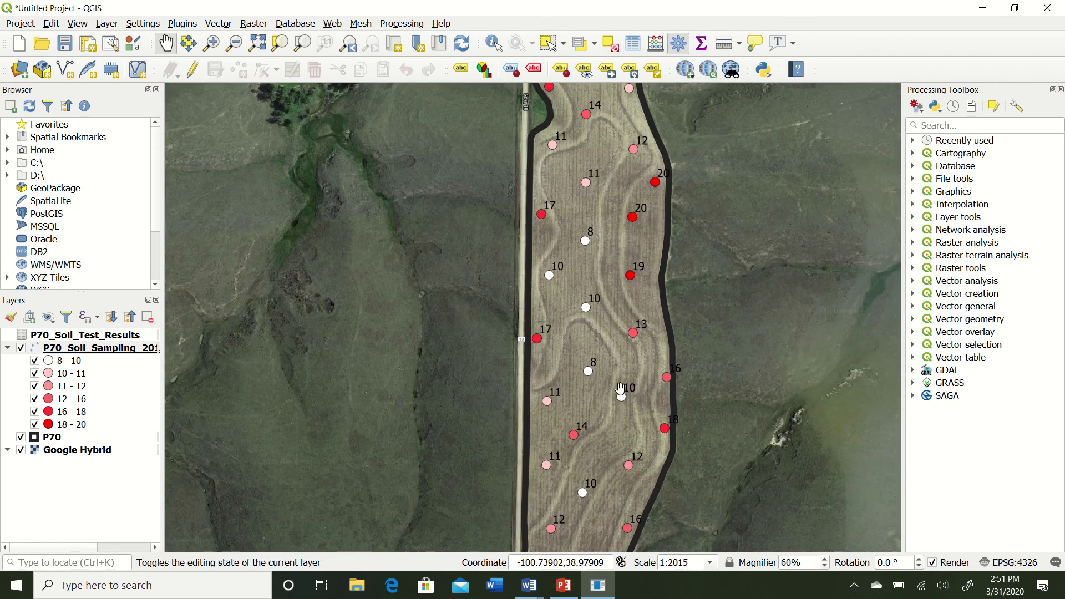
pyautogui.moveTo(621, 359); pyautogui.dragTo(638, 539)
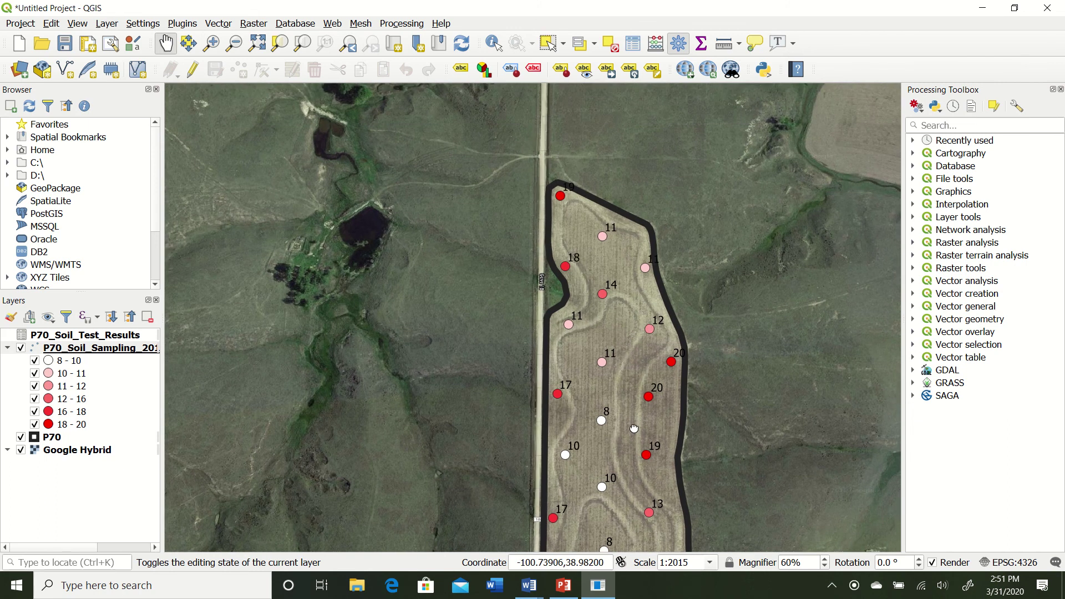
pyautogui.moveTo(634, 429); pyautogui.dragTo(646, 367)
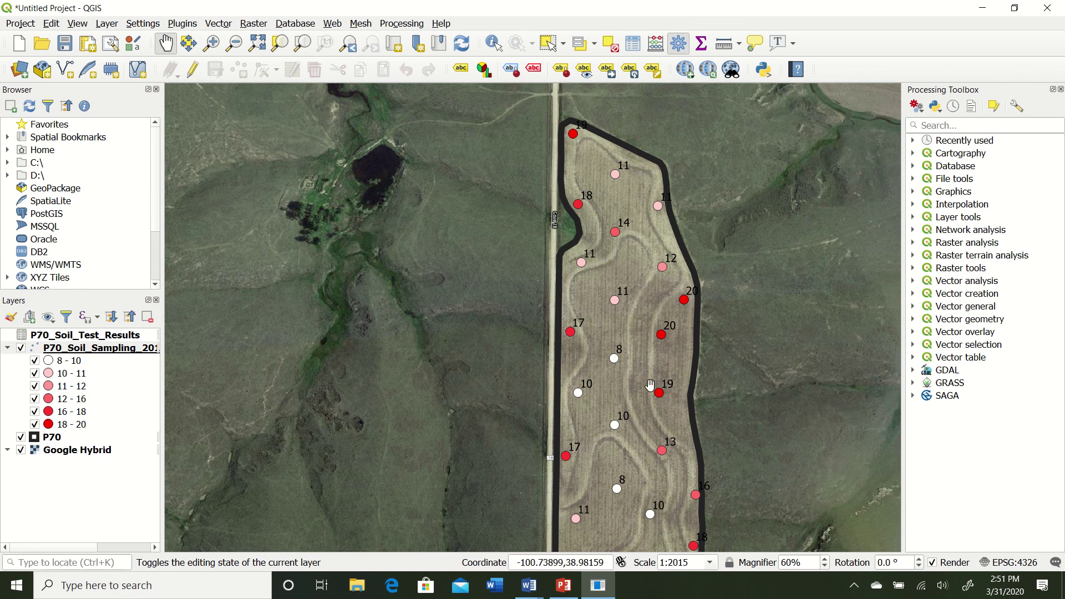
pyautogui.moveTo(639, 458); pyautogui.dragTo(652, 405)
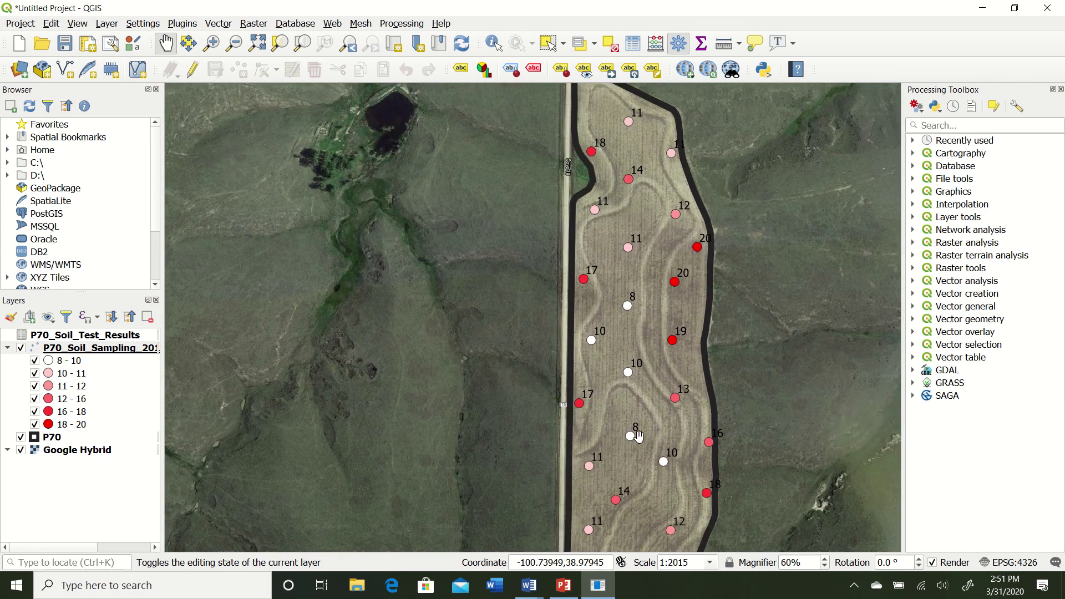
pyautogui.moveTo(645, 461); pyautogui.dragTo(659, 401)
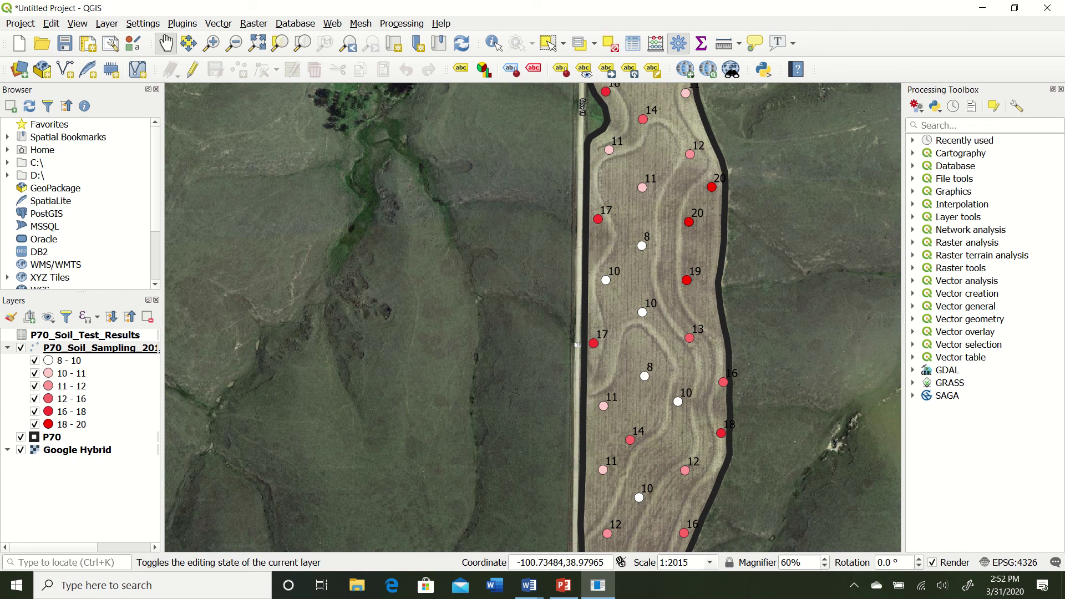
# Remove the P70_Soil_Test_Results, P70 soil sampling and P70 boundary layers from the project, keeping only Google Hybrid
pyautogui.click(64, 335)
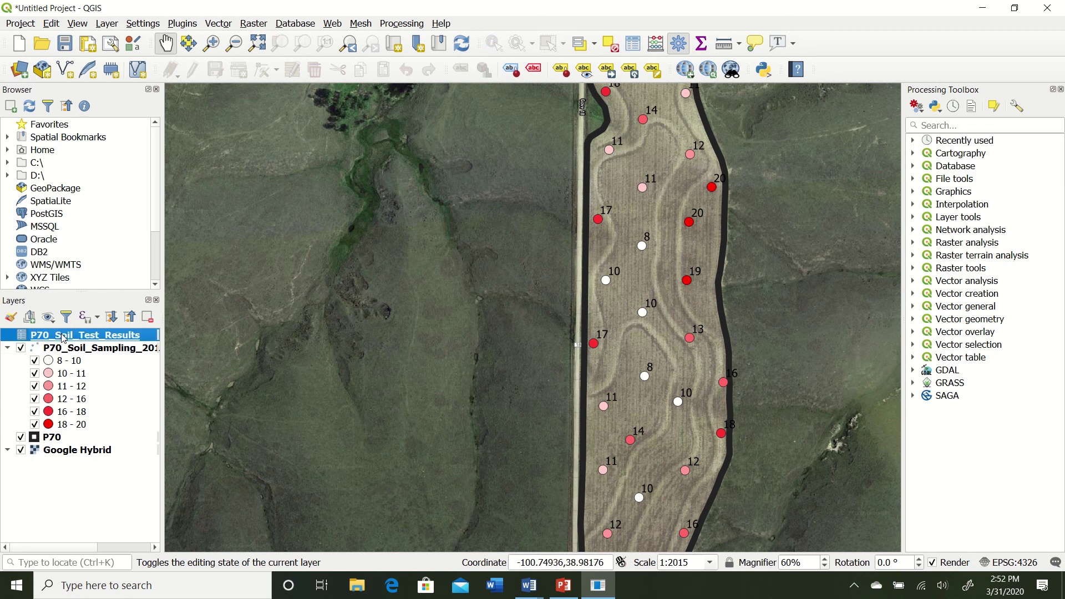
pyautogui.keyDown('ctrl'); pyautogui.click(81, 348); pyautogui.keyUp('ctrl')
pyautogui.keyDown('ctrl'); pyautogui.click(88, 442); pyautogui.keyUp('ctrl')
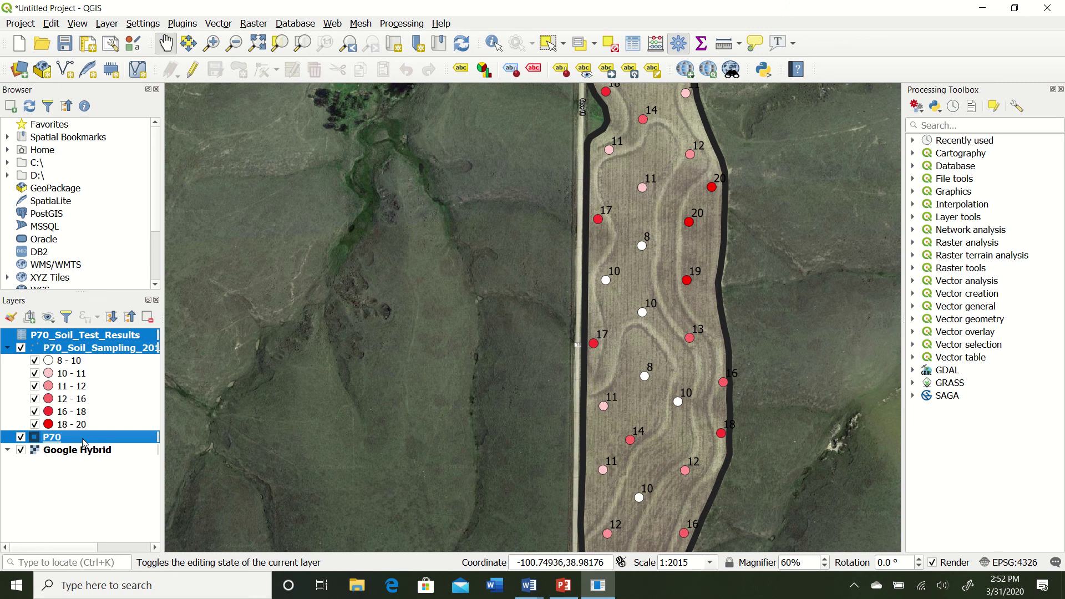
pyautogui.rightClick(88, 442)
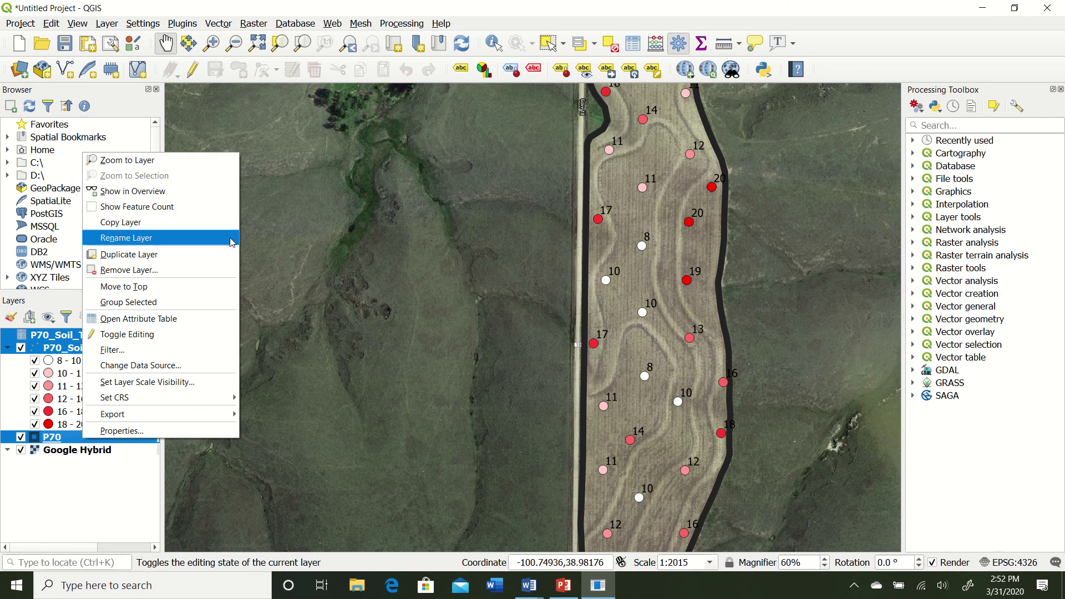
pyautogui.click(181, 269)
pyautogui.click(524, 310)
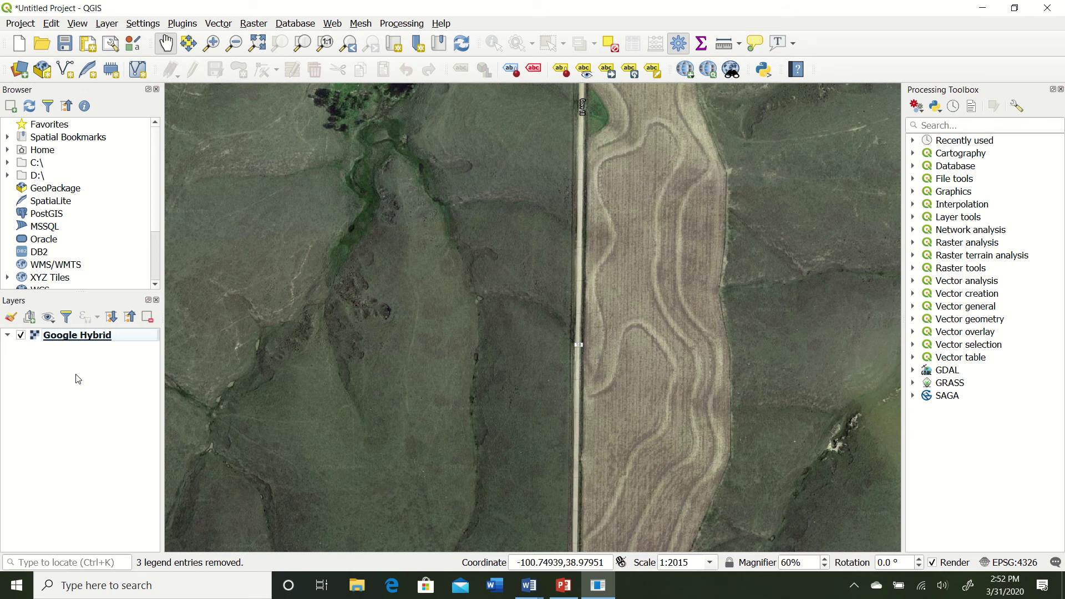
# Start adding a delimited text layer and choose Goossen_Grid_Fall 2019.csv from the QGIS_Introduction folder as its source
pyautogui.scroll(-3, 611, 435)
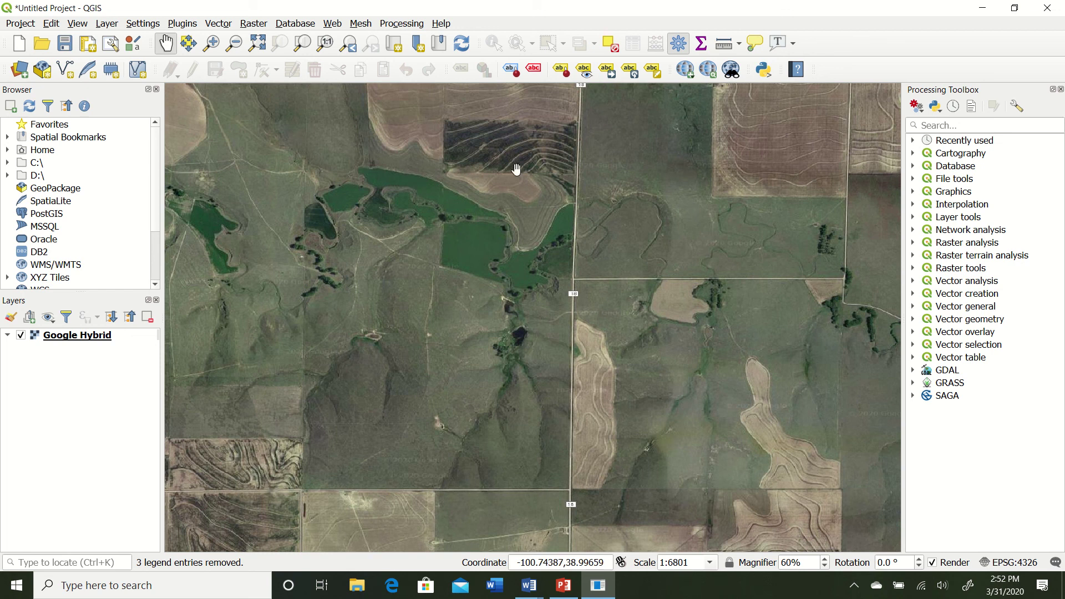
pyautogui.click(107, 24)
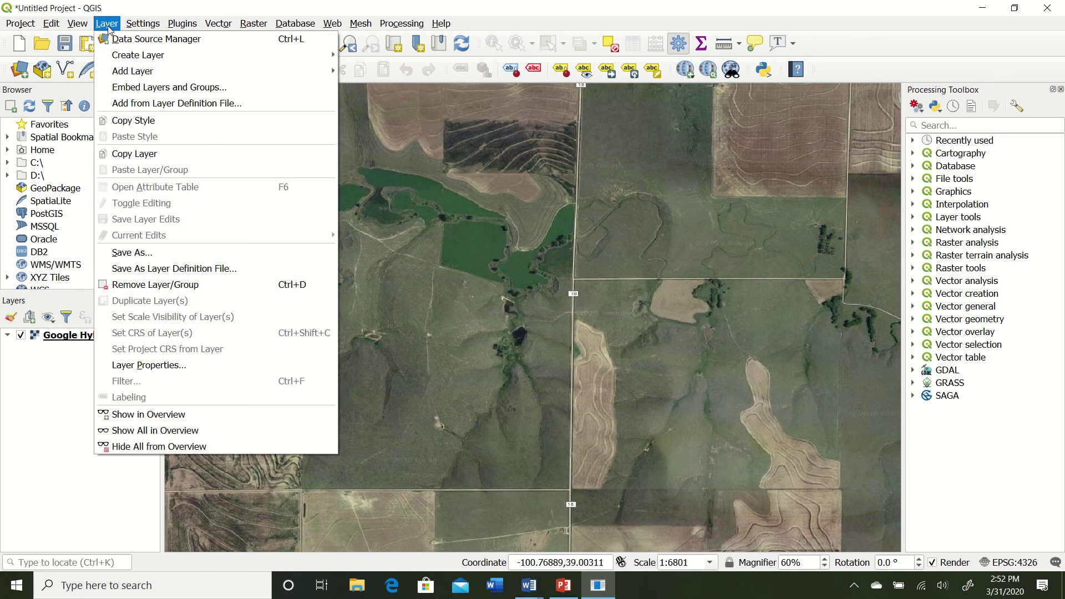
pyautogui.moveTo(159, 72)
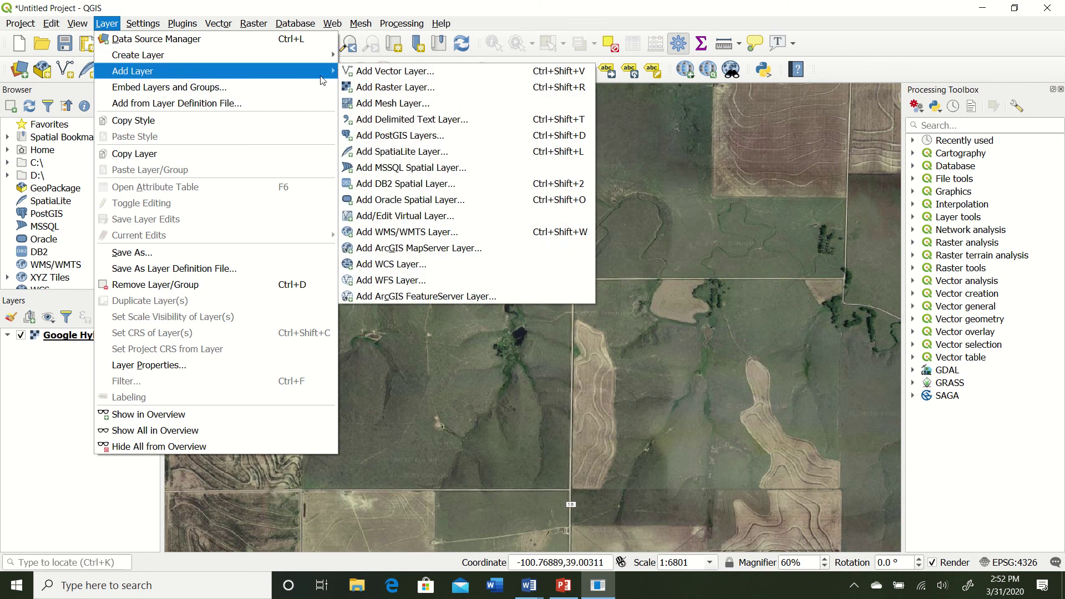
pyautogui.click(453, 120)
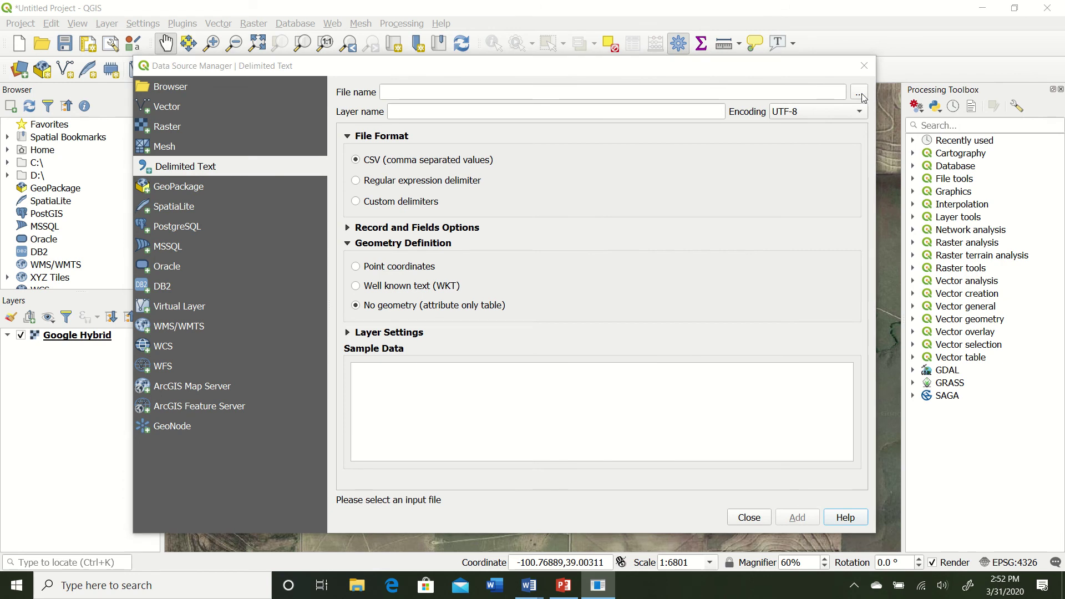
pyautogui.click(859, 93)
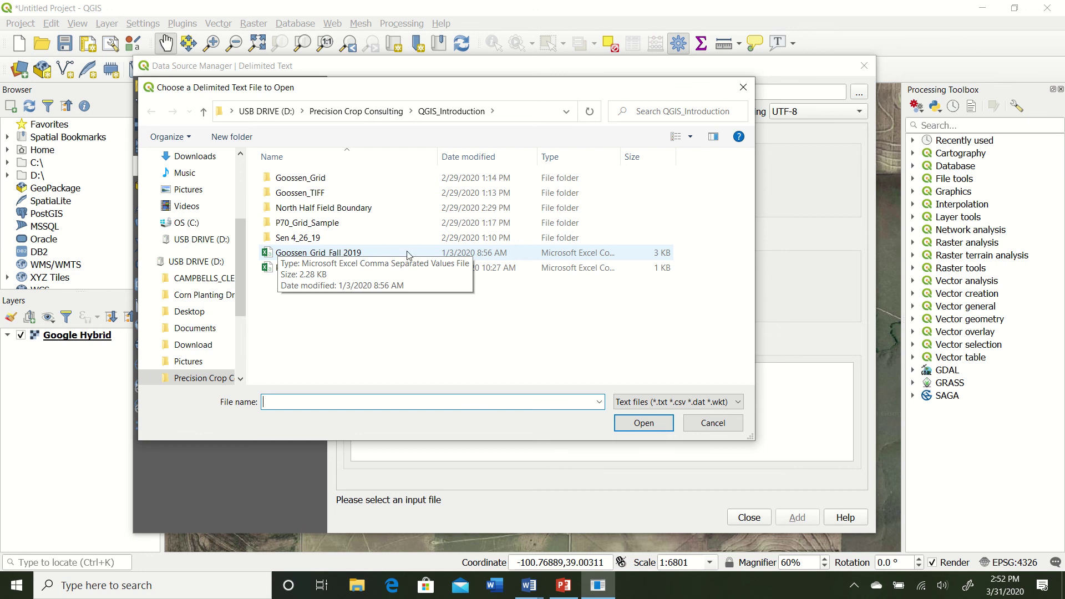
pyautogui.click(470, 259)
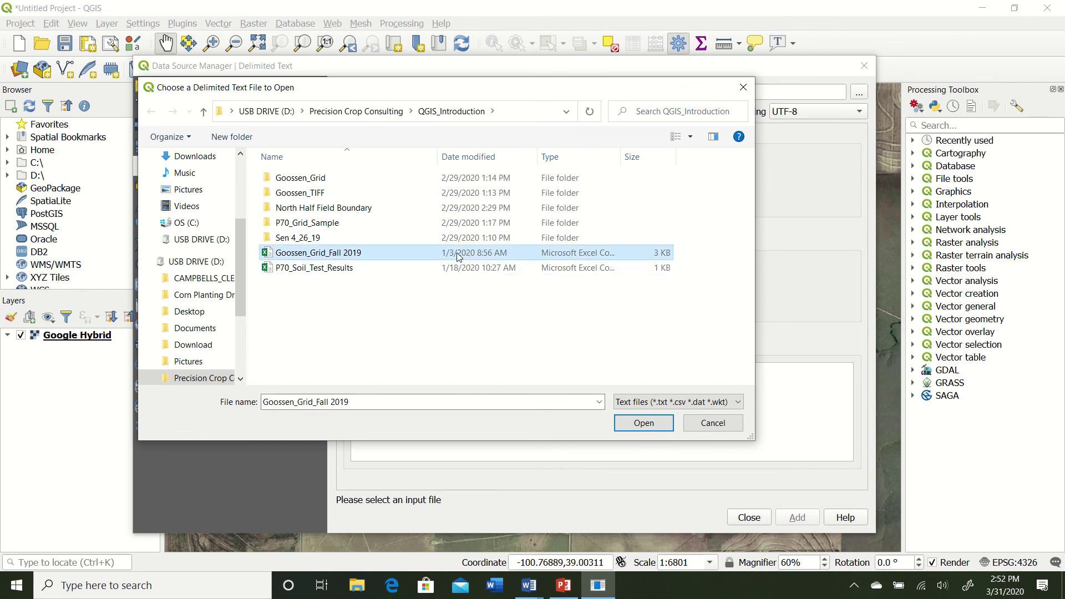
pyautogui.click(640, 422)
# Examine the sample data of the Goossen grid file, checking the coordinate, pH, buffer pH, OM and Mehlich-3 columns
pyautogui.scroll(-2, 653, 414)
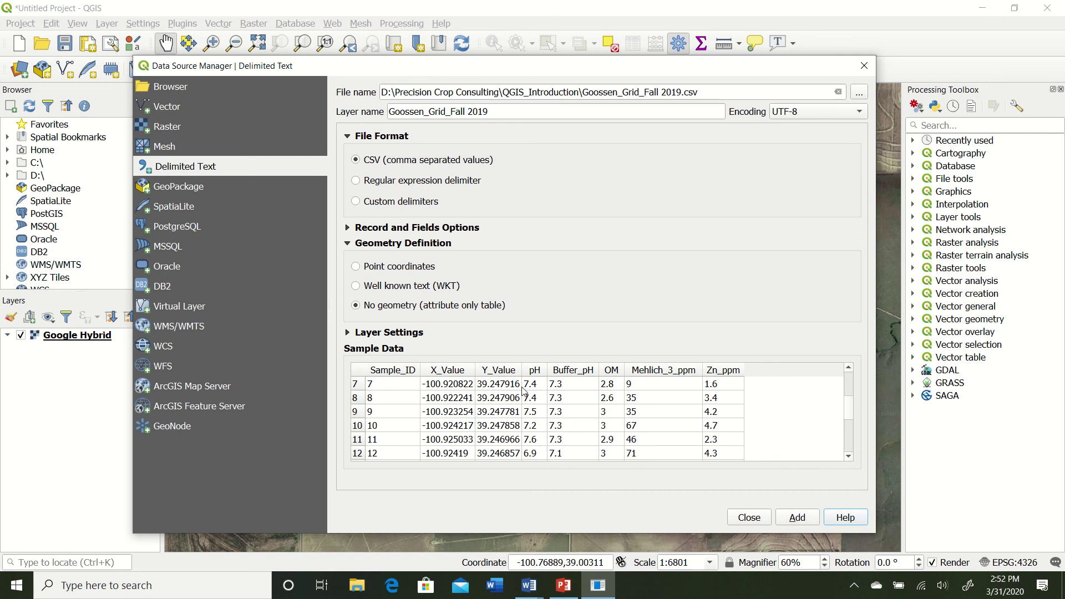
pyautogui.scroll(2, 478, 402)
pyautogui.click(452, 385)
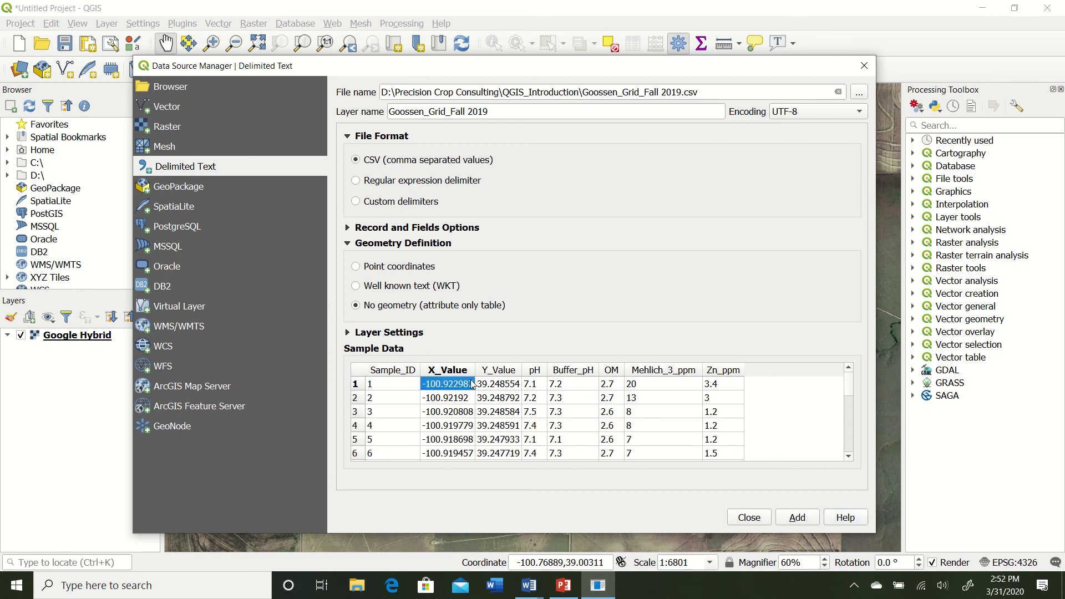
pyautogui.click(493, 384)
pyautogui.click(533, 384)
pyautogui.click(574, 385)
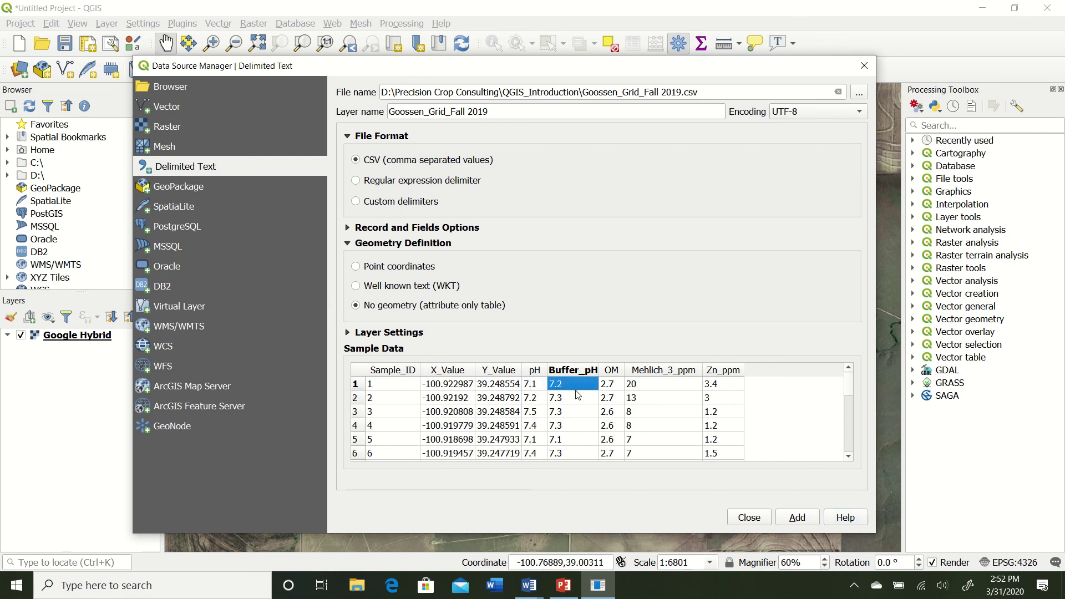
pyautogui.click(616, 384)
pyautogui.click(650, 385)
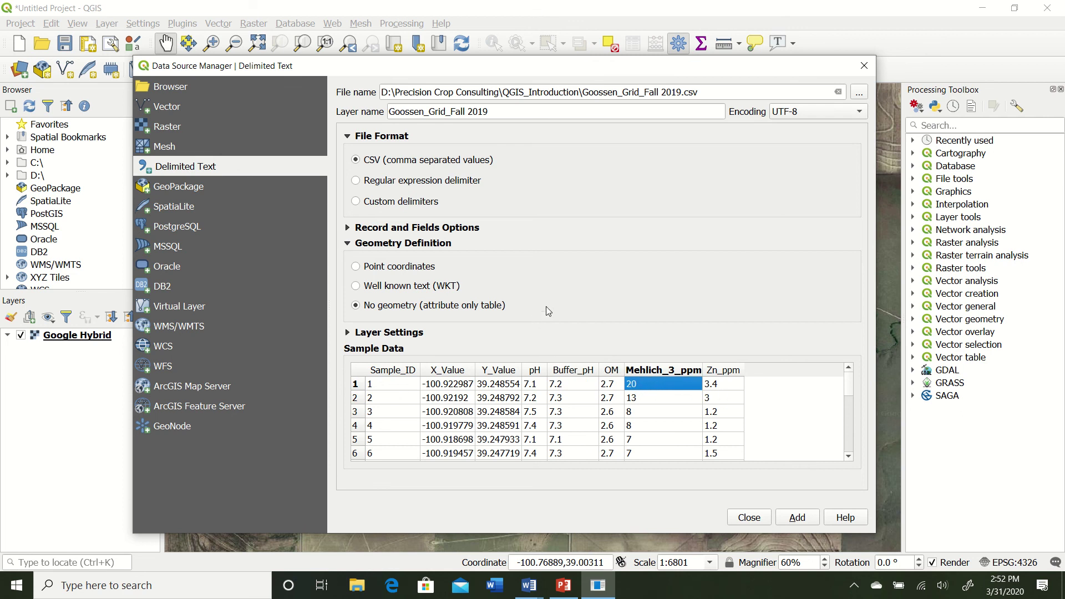
# Define the geometry as point coordinates with X_Value as X field, Y_Value as Y field and EPSG:4326 - WGS 84 as CRS
pyautogui.click(361, 267)
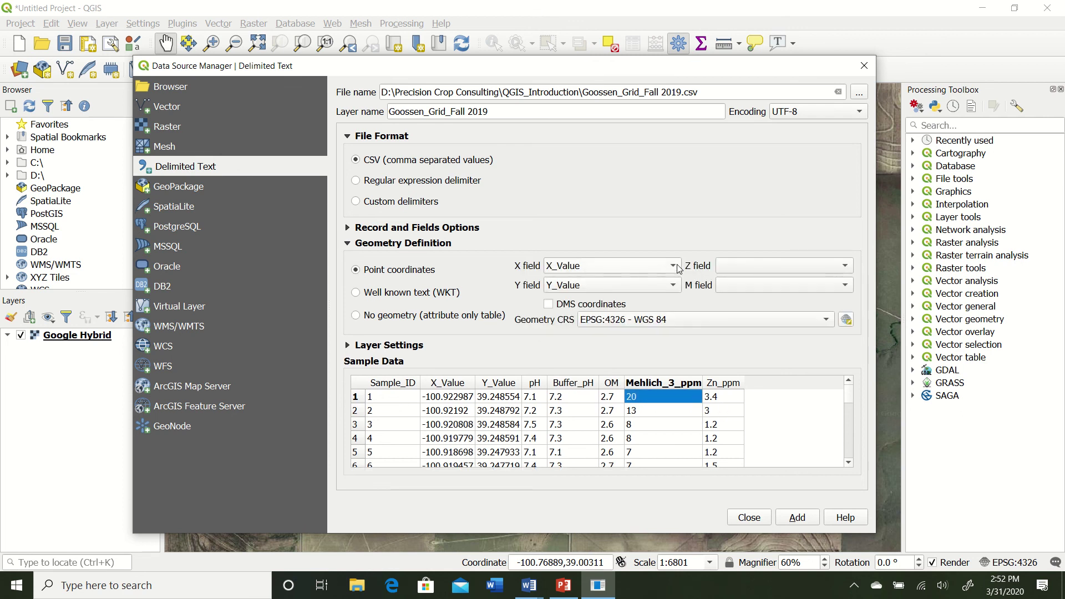
pyautogui.click(676, 268)
pyautogui.click(575, 268)
pyautogui.click(672, 286)
pyautogui.click(623, 290)
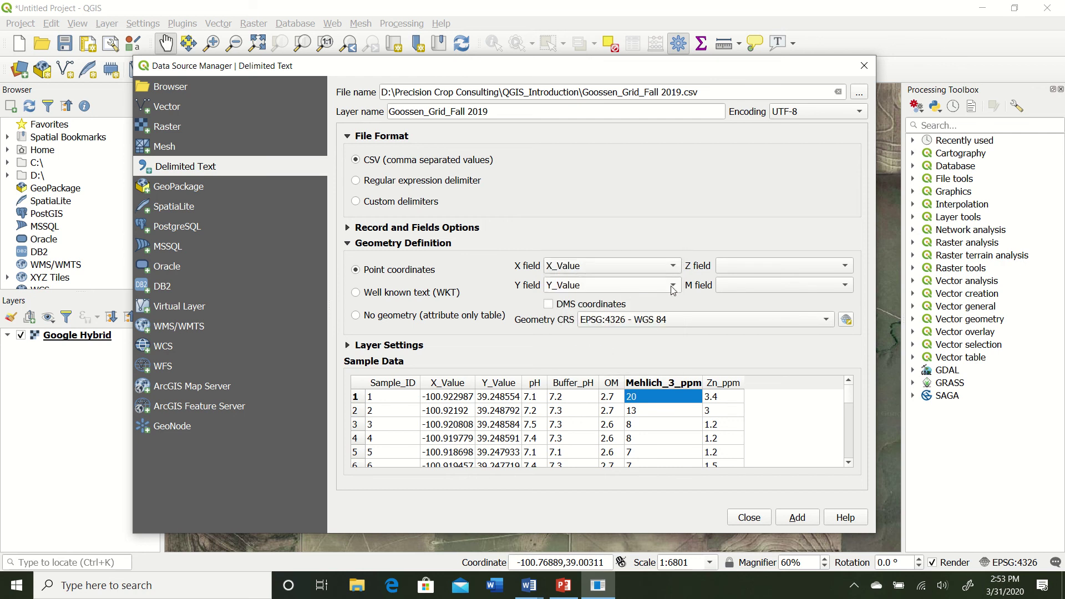
pyautogui.click(674, 286)
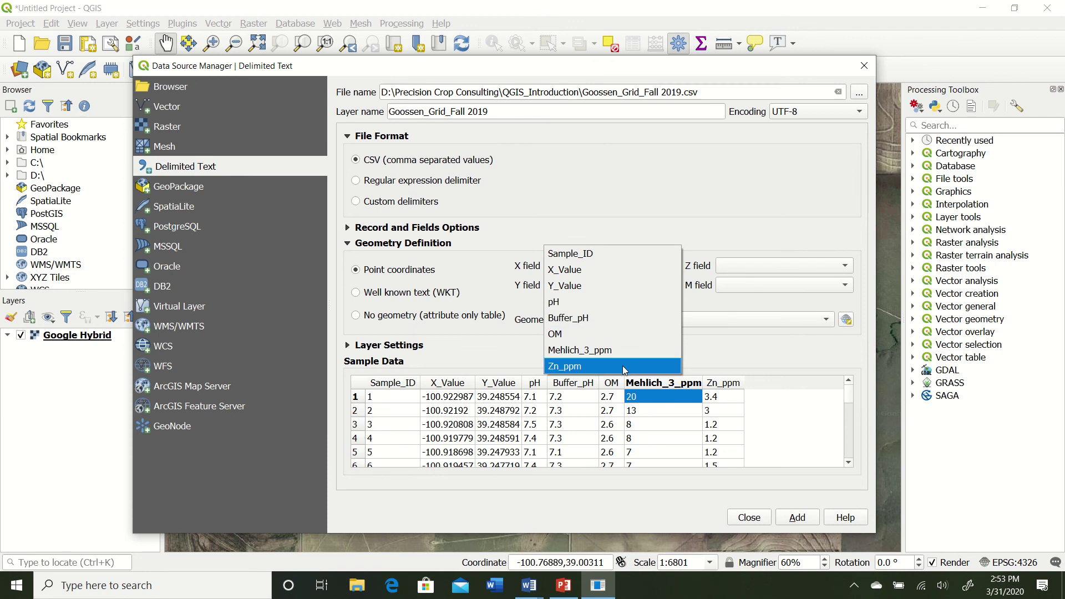
pyautogui.click(519, 302)
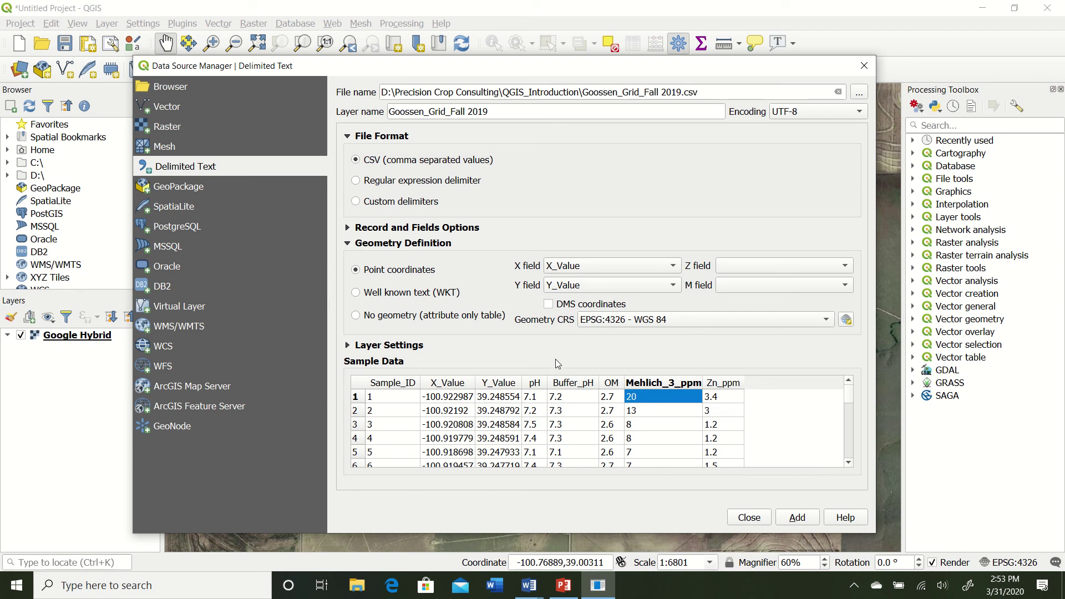
pyautogui.click(829, 322)
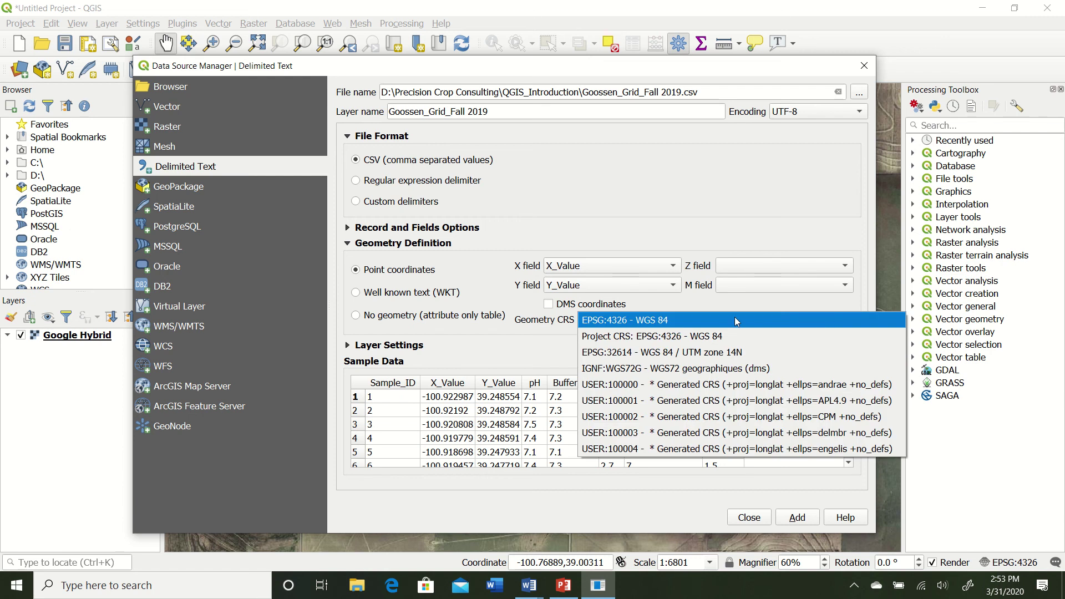
pyautogui.click(827, 320)
# Add the Goossen_Grid_Fall 2019 points to the map, close the data source dialog and zoom to the new layer
pyautogui.click(796, 518)
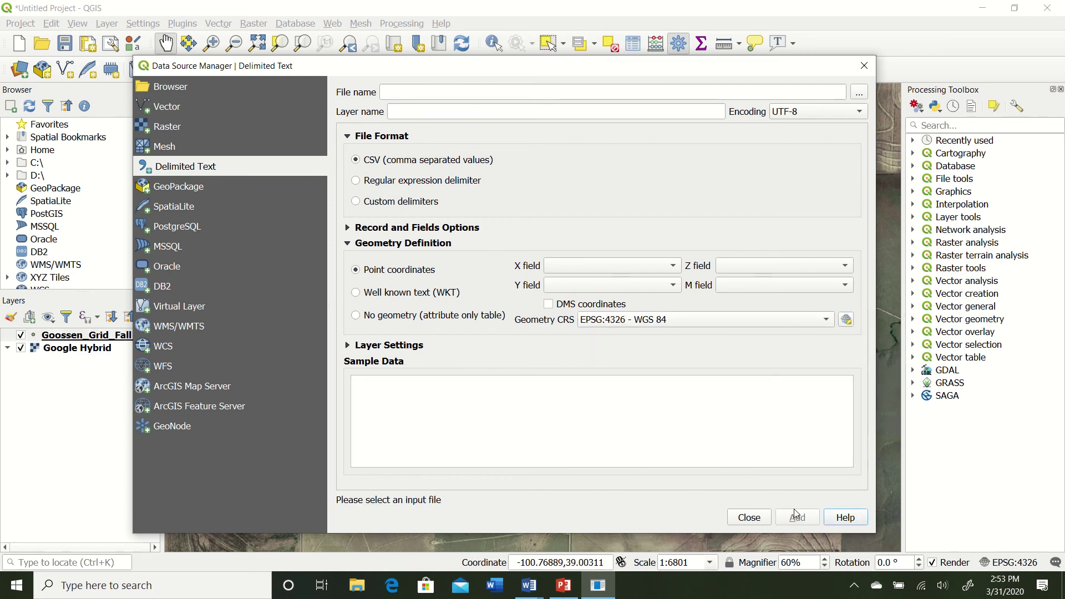
pyautogui.click(864, 65)
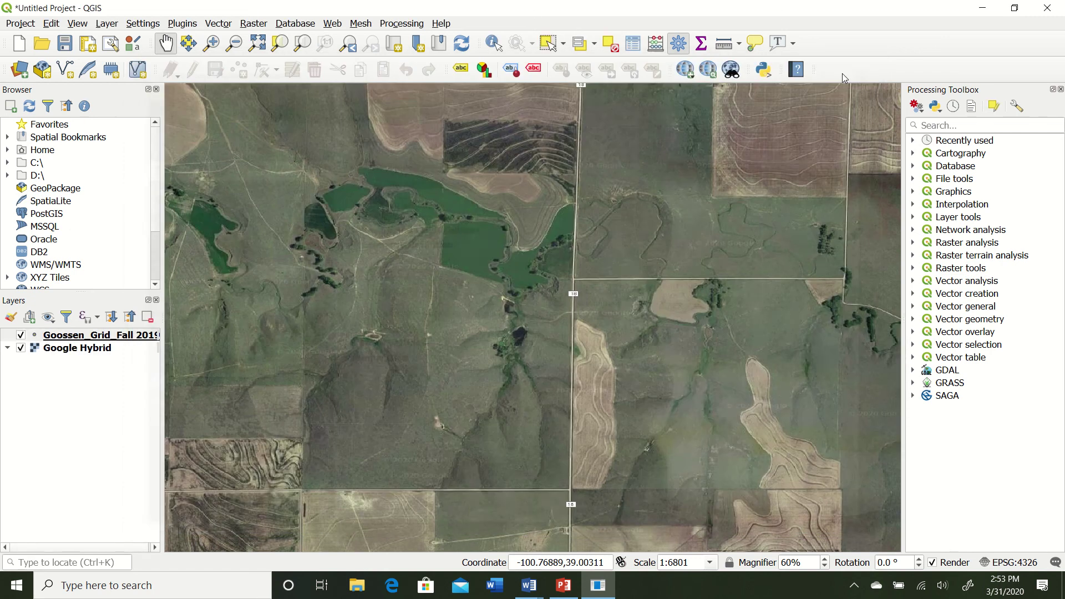
pyautogui.rightClick(80, 339)
pyautogui.click(113, 342)
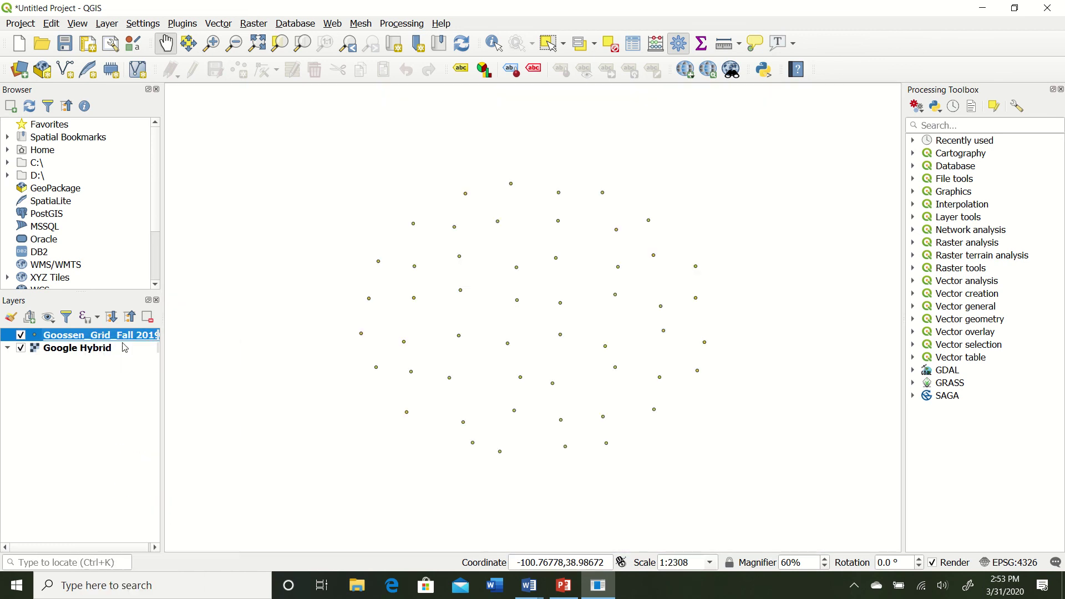